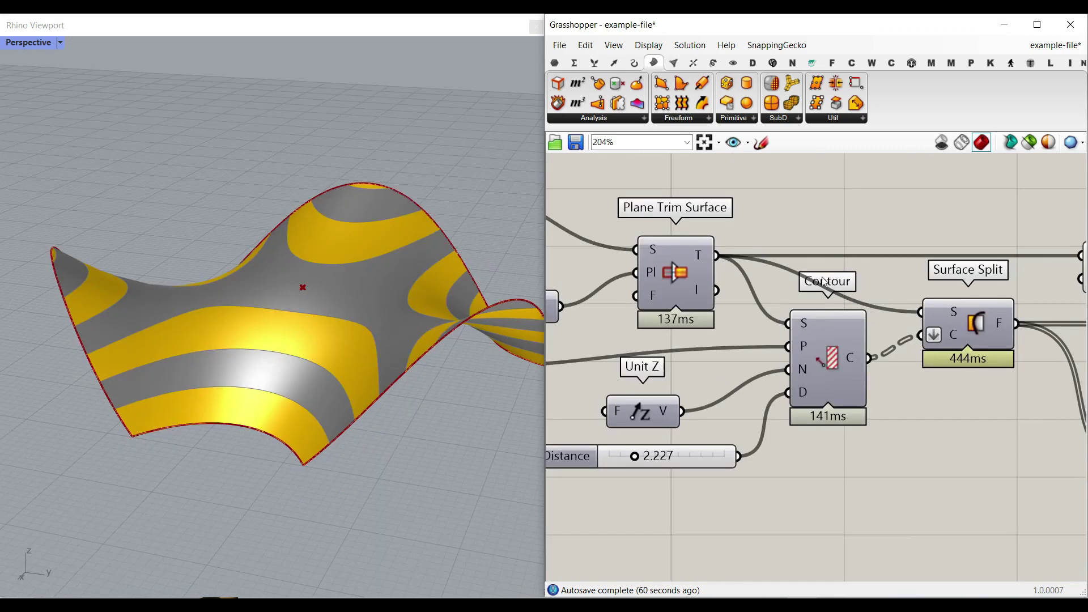
# Step: Preview the Contour curves on the trimmed surface and hide them again
pyautogui.rightClick(829, 346)
pyautogui.click(840, 371)
pyautogui.click(838, 354)
pyautogui.moveTo(476, 359); pyautogui.dragTo(179, 370, button='right')
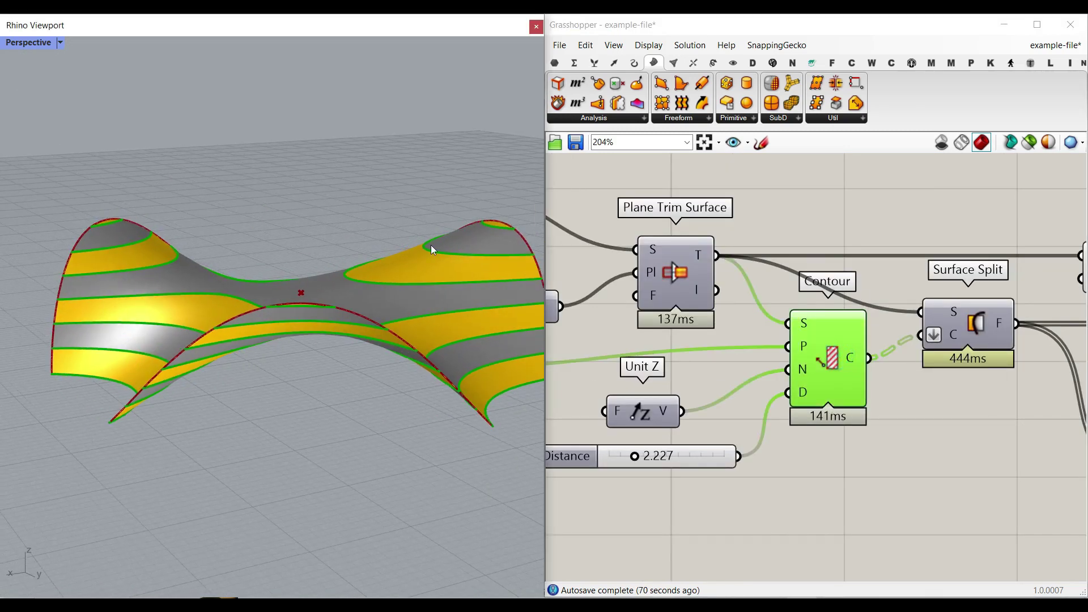
pyautogui.rightClick(830, 363)
pyautogui.click(847, 372)
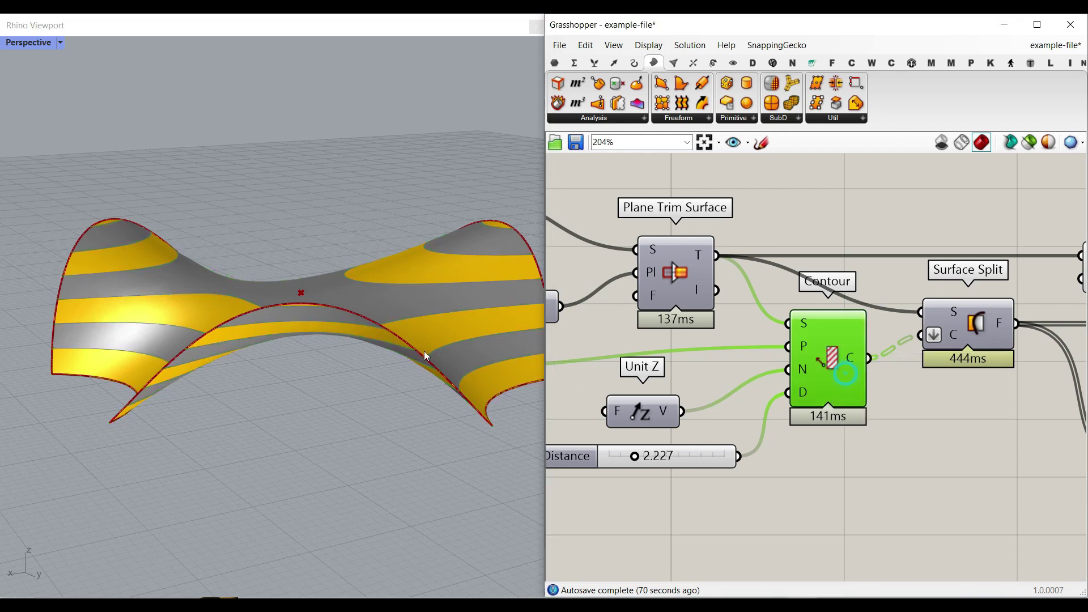
# Step: Bake the faces produced by the Surface Split component
pyautogui.moveTo(898, 345); pyautogui.dragTo(708, 338, button='right')
pyautogui.rightClick(808, 315)
pyautogui.click(832, 340)
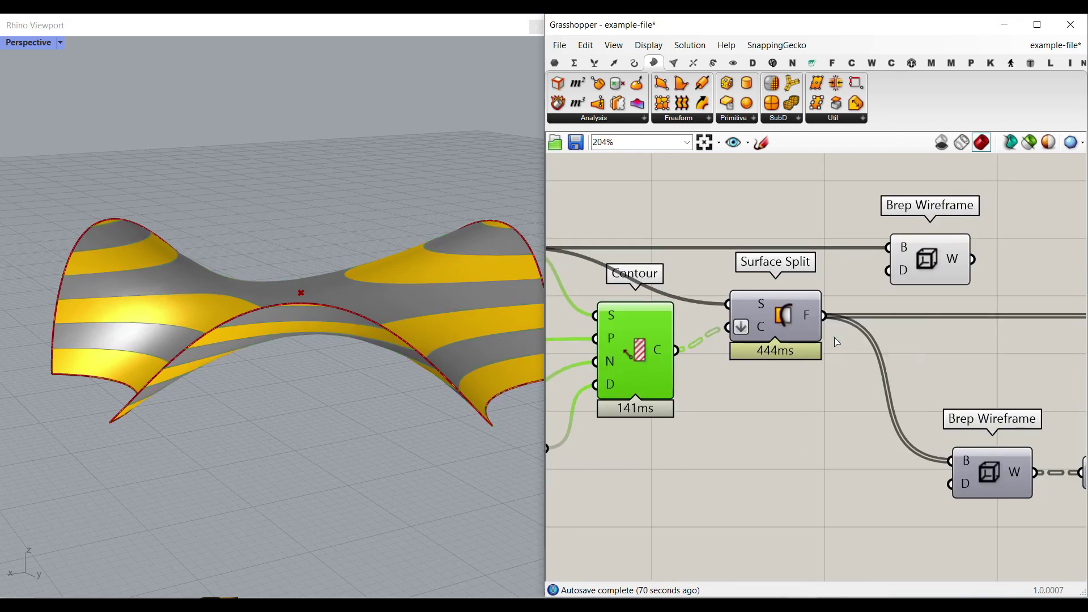
pyautogui.click(839, 469)
# Step: Select individual baked surface strips in the viewport and undo the bake
pyautogui.moveTo(173, 297); pyautogui.dragTo(223, 333, button='right')
pyautogui.click(179, 401)
pyautogui.click(203, 372)
pyautogui.click(222, 343)
pyautogui.click(368, 501)
pyautogui.hotkey('ctrl', 'z')
# Step: Bake the first group of surface strips from the Tree Branch feeding the yellow Custom Preview
pyautogui.moveTo(927, 405); pyautogui.dragTo(769, 386, button='right')
pyautogui.scroll(-5, 769, 386)
pyautogui.moveTo(1008, 395); pyautogui.dragTo(786, 368, button='right')
pyautogui.scroll(-4, 786, 370)
pyautogui.moveTo(928, 413); pyautogui.dragTo(758, 389, button='right')
pyautogui.scroll(7, 810, 424)
pyautogui.moveTo(982, 316); pyautogui.dragTo(824, 458, button='right')
pyautogui.moveTo(1070, 307); pyautogui.dragTo(866, 356, button='right')
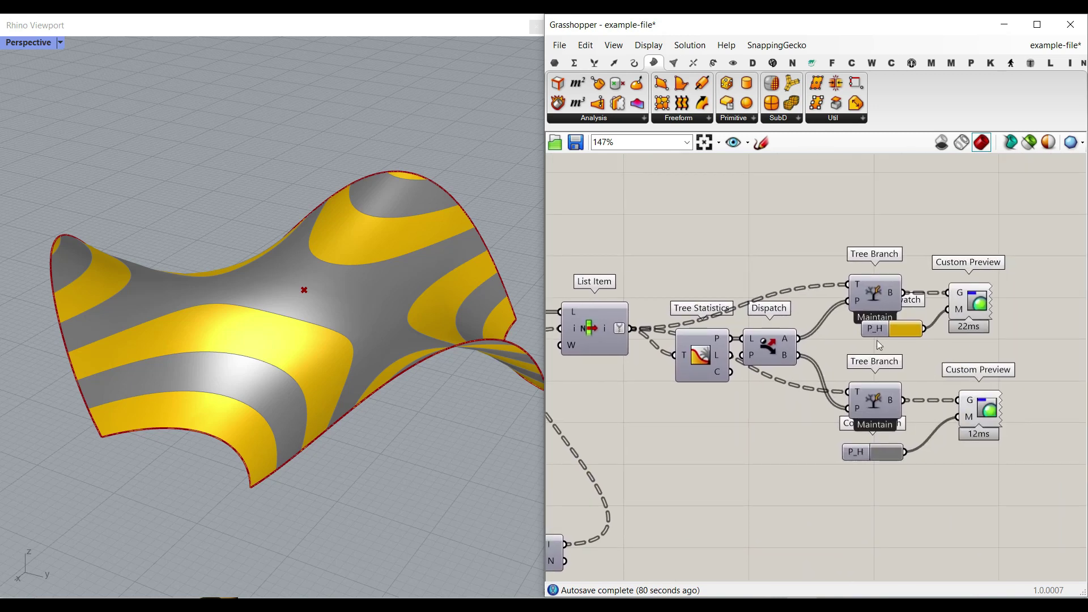
pyautogui.rightClick(895, 292)
pyautogui.click(913, 314)
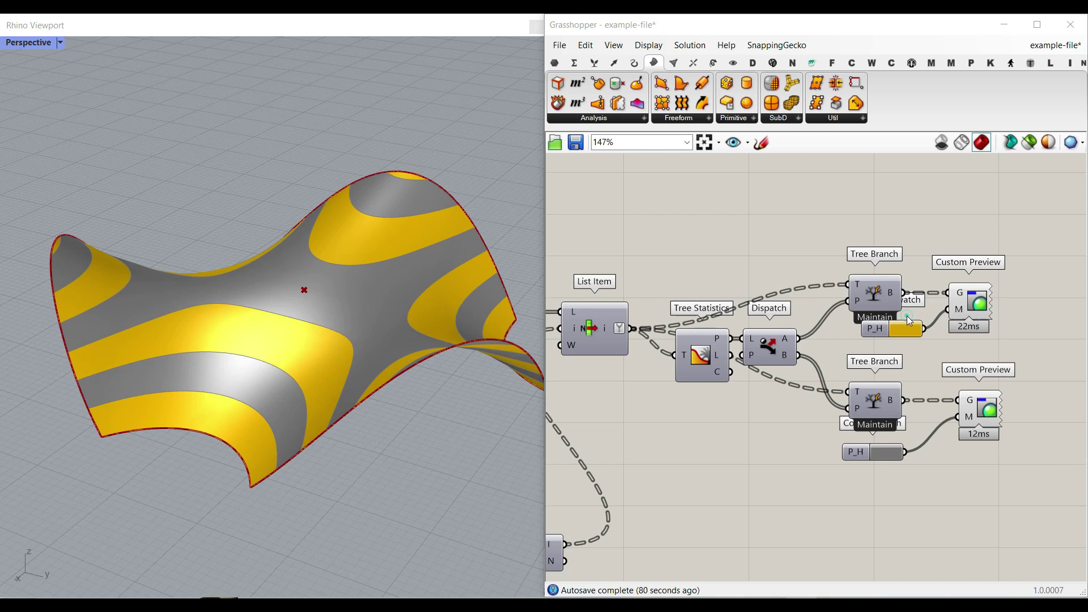
pyautogui.click(932, 448)
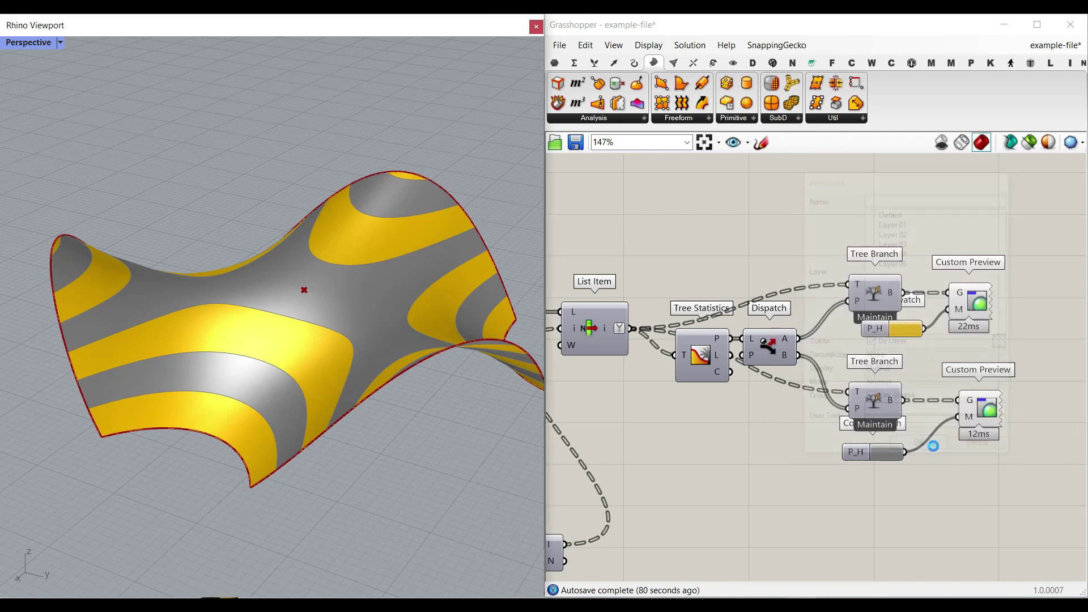
# Step: Bake the second group of strips from the Tree Branch feeding the gray Custom Preview on a different layer
pyautogui.rightClick(891, 400)
pyautogui.click(911, 421)
pyautogui.click(898, 337)
pyautogui.click(927, 552)
# Step: Select both baked strip groups and move them clear of the previewed surface
pyautogui.scroll(-10, 385, 320)
pyautogui.moveTo(400, 325); pyautogui.dragTo(435, 365, button='right')
pyautogui.moveTo(436, 368); pyautogui.dragTo(348, 288)
pyautogui.moveTo(408, 316); pyautogui.dragTo(277, 287)
pyautogui.click(223, 327)
# Step: View the relocated baked strips up close and delete them
pyautogui.scroll(9, 223, 327)
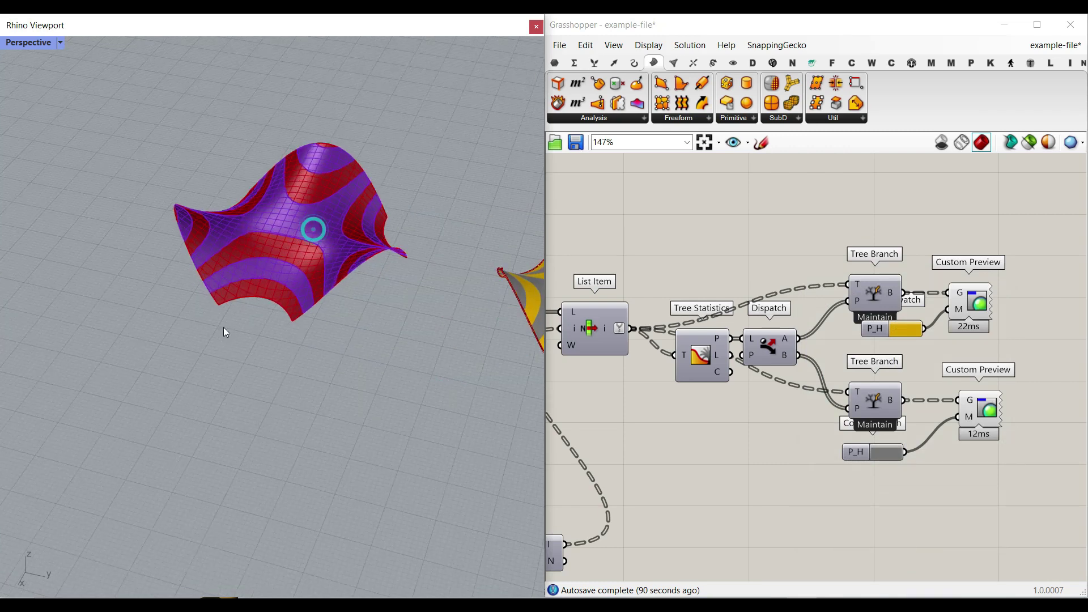
pyautogui.moveTo(224, 327); pyautogui.dragTo(253, 246, button='right')
pyautogui.scroll(6, 226, 277)
pyautogui.keyDown('shift'); pyautogui.moveTo(212, 289); pyautogui.dragTo(213, 328, button='right'); pyautogui.keyUp('shift')
pyautogui.scroll(-10, 213, 329)
pyautogui.moveTo(289, 374); pyautogui.dragTo(164, 237)
pyautogui.press('Delete')
# Step: Examine the Graph Mapper, Multiplication and Move section of the definition alongside the striped surface
pyautogui.moveTo(726, 313); pyautogui.dragTo(817, 308, button='right')
pyautogui.scroll(-5, 817, 308)
pyautogui.moveTo(685, 300); pyautogui.dragTo(1028, 321, button='right')
pyautogui.moveTo(608, 311); pyautogui.dragTo(935, 320, button='right')
pyautogui.moveTo(730, 319); pyautogui.dragTo(878, 325, button='right')
pyautogui.scroll(5, 653, 269)
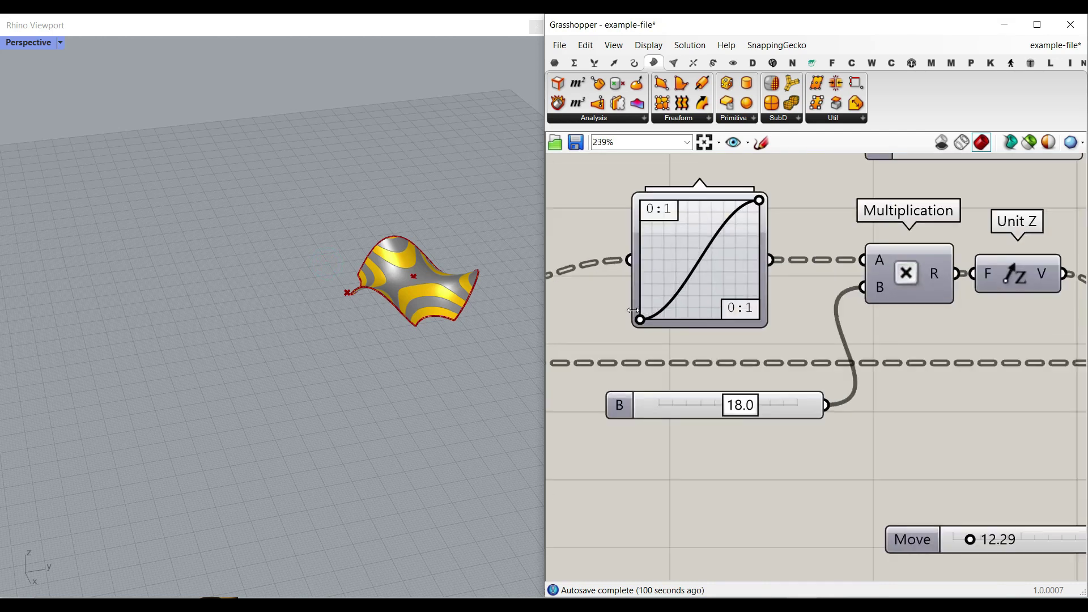
pyautogui.scroll(5, 273, 326)
pyautogui.keyDown('shift'); pyautogui.moveTo(354, 327); pyautogui.dragTo(310, 326, button='right'); pyautogui.keyUp('shift')
pyautogui.moveTo(859, 345); pyautogui.dragTo(747, 323, button='right')
pyautogui.scroll(-2, 747, 323)
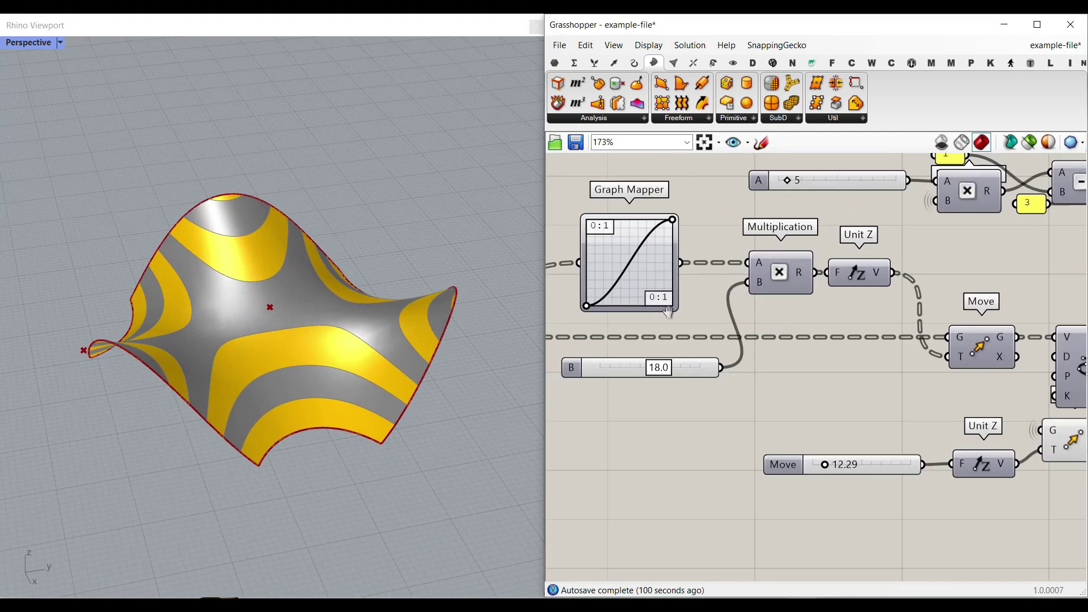
pyautogui.moveTo(602, 265); pyautogui.dragTo(698, 281, button='right')
pyautogui.scroll(-5, 882, 400)
pyautogui.scroll(6, 763, 385)
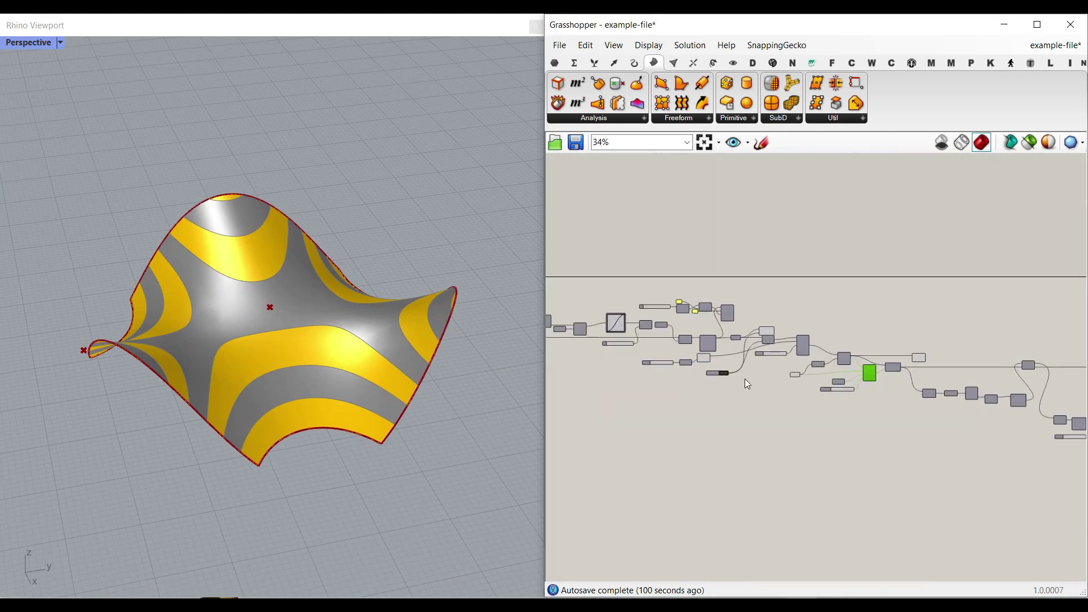
pyautogui.click(706, 364)
pyautogui.scroll(-5, 895, 355)
pyautogui.scroll(7, 860, 294)
# Step: Rearrange the Graph Mapper so it sits farther from and above the Multiplication component
pyautogui.moveTo(892, 262); pyautogui.dragTo(848, 323, button='right')
pyautogui.moveTo(897, 262); pyautogui.dragTo(847, 272)
pyautogui.scroll(-2, 793, 333)
pyautogui.moveTo(793, 333); pyautogui.dragTo(861, 342, button='right')
pyautogui.moveTo(862, 342); pyautogui.dragTo(857, 293)
pyautogui.moveTo(993, 295); pyautogui.dragTo(1015, 296)
pyautogui.moveTo(1022, 296); pyautogui.dragTo(1037, 347)
pyautogui.moveTo(978, 234); pyautogui.dragTo(944, 275)
pyautogui.moveTo(892, 316); pyautogui.dragTo(832, 341, button='right')
# Step: Connect the Graph Mapper output to the A input of the Multiplication component
pyautogui.moveTo(797, 331); pyautogui.dragTo(967, 365)
pyautogui.press('Delete')
pyautogui.moveTo(795, 332); pyautogui.dragTo(980, 375)
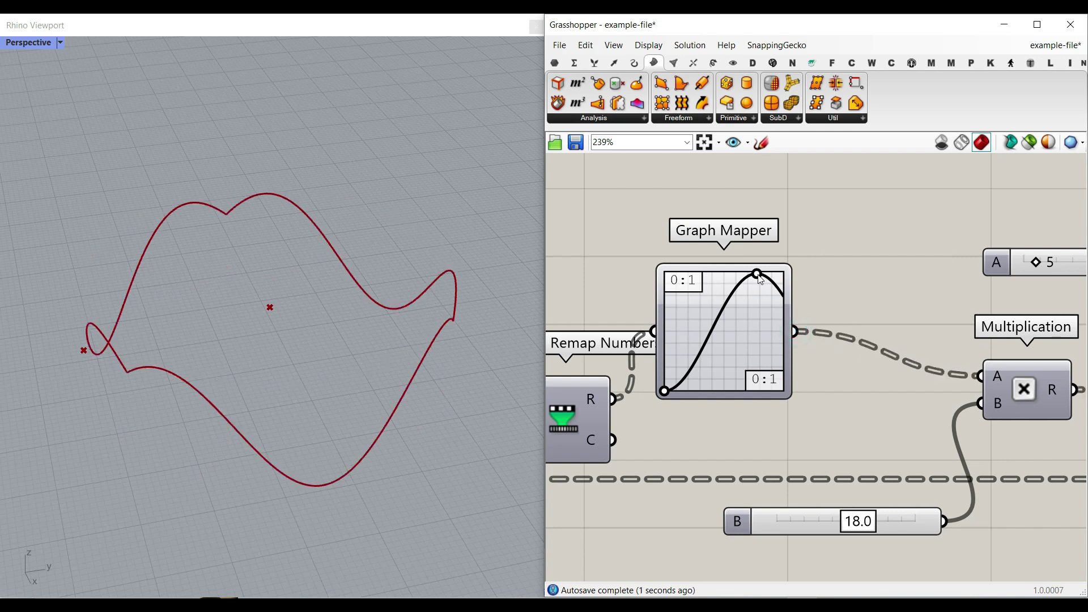
# Step: Move the Graph Mapper's end handle toward the graph's upper-right corner and lower the B multiplier
pyautogui.moveTo(758, 275); pyautogui.dragTo(784, 272)
pyautogui.moveTo(739, 336); pyautogui.dragTo(781, 338)
pyautogui.moveTo(858, 521); pyautogui.dragTo(826, 522)
# Step: Slightly lower the slider value near the start of the definition
pyautogui.scroll(-5, 814, 449)
pyautogui.moveTo(749, 395); pyautogui.dragTo(944, 386, button='right')
pyautogui.scroll(5, 786, 437)
pyautogui.moveTo(767, 451)
pyautogui.mouseDown()
pyautogui.moveTo(780, 450)
pyautogui.moveTo(757, 450)
pyautogui.mouseUp()
# Step: Turn off the preview of every component in the definition
pyautogui.moveTo(326, 398); pyautogui.dragTo(281, 378, button='right')
pyautogui.scroll(-15, 826, 383)
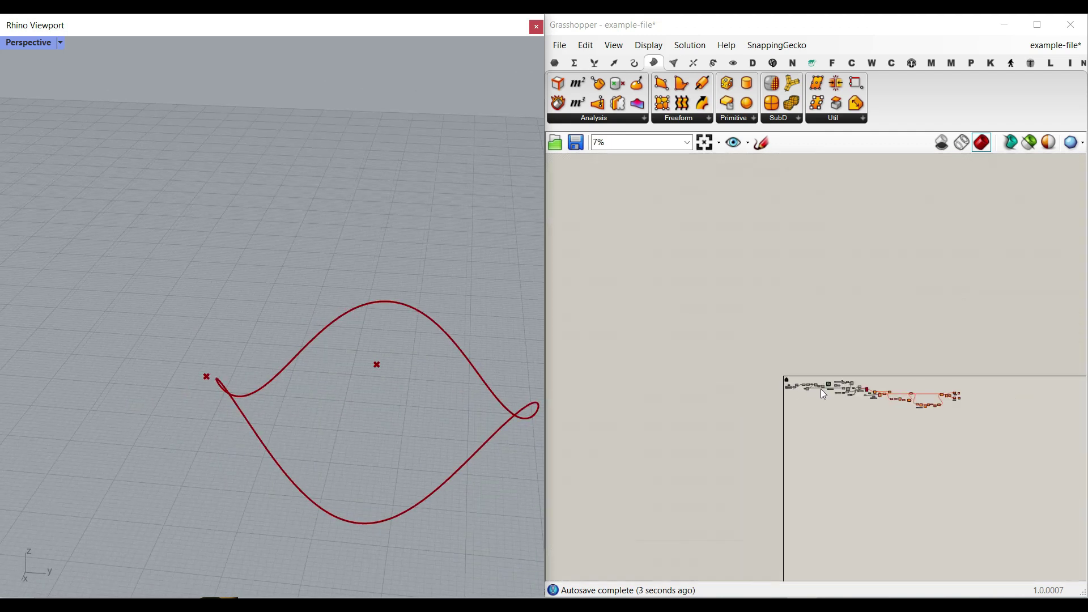
pyautogui.moveTo(1005, 435); pyautogui.dragTo(781, 353)
pyautogui.hotkey('ctrl', 'q')
pyautogui.click(858, 330)
# Step: Reposition the Point and Range components at the start of the definition
pyautogui.scroll(14, 801, 391)
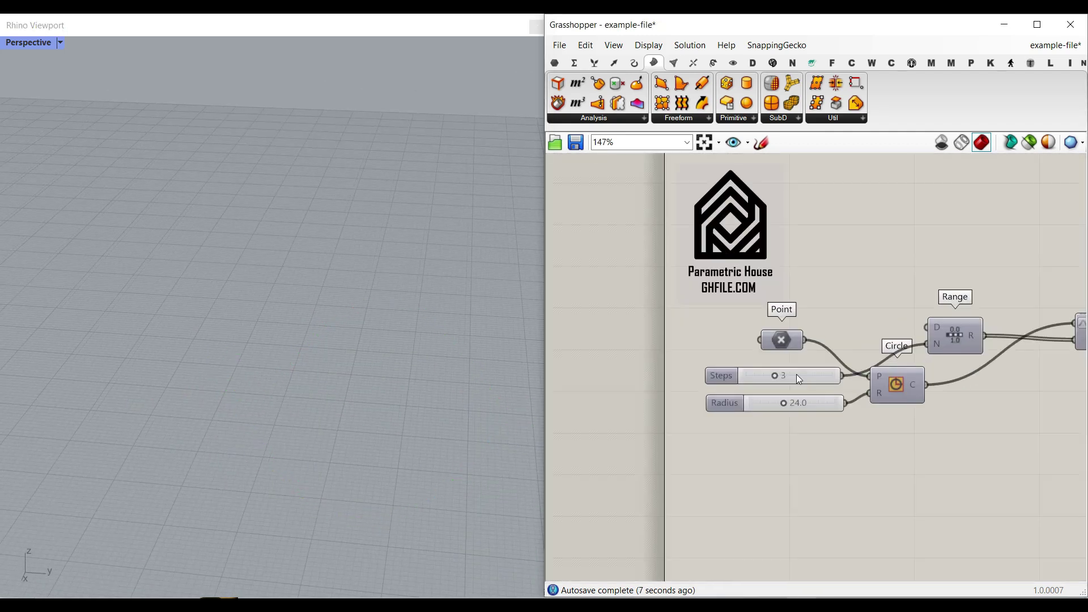
pyautogui.moveTo(828, 361); pyautogui.dragTo(722, 339, button='right')
pyautogui.moveTo(672, 323); pyautogui.dragTo(678, 330)
pyautogui.click(910, 435)
pyautogui.moveTo(852, 313); pyautogui.dragTo(784, 293)
# Step: Enable the Circle component's preview and set its Radius slider to 25.4
pyautogui.click(822, 341)
pyautogui.rightClick(793, 361)
pyautogui.click(804, 384)
pyautogui.scroll(5, 651, 381)
pyautogui.moveTo(716, 381); pyautogui.dragTo(721, 386)
pyautogui.keyDown('shift'); pyautogui.moveTo(358, 386); pyautogui.dragTo(257, 360, button='right'); pyautogui.keyUp('shift')
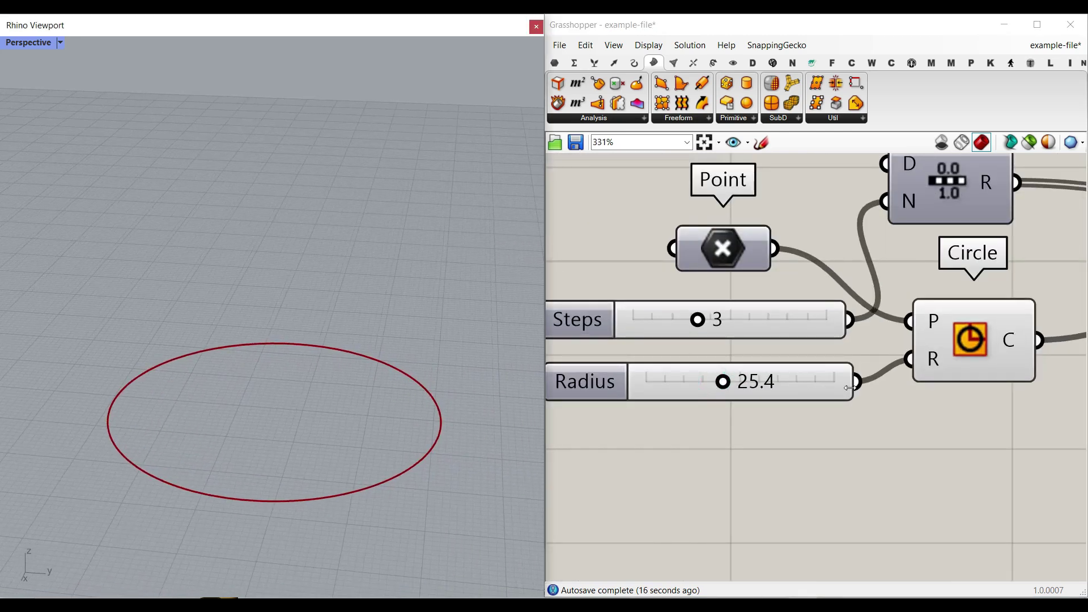
# Step: Place the Steps slider above the Circle component, directly in front of Range
pyautogui.scroll(-4, 850, 388)
pyautogui.moveTo(798, 354); pyautogui.dragTo(834, 249)
pyautogui.moveTo(896, 283); pyautogui.dragTo(800, 305, button='right')
pyautogui.moveTo(801, 305); pyautogui.dragTo(896, 306)
pyautogui.moveTo(747, 272); pyautogui.dragTo(814, 297)
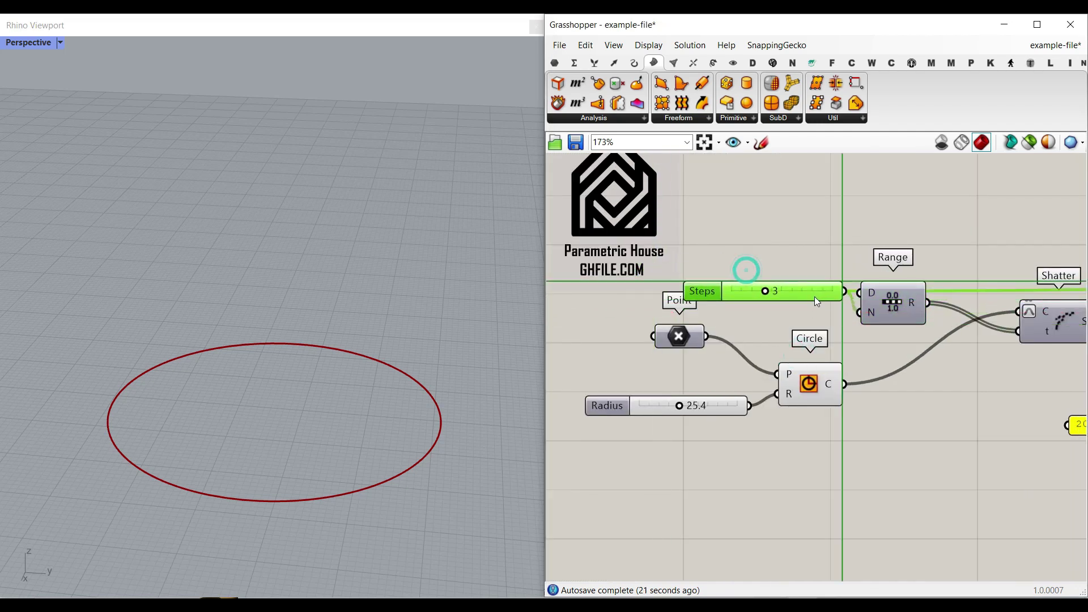
# Step: Space Range away from the Steps slider and line Shatter up with the Circle component
pyautogui.moveTo(957, 289); pyautogui.dragTo(819, 277, button='right')
pyautogui.click(902, 340)
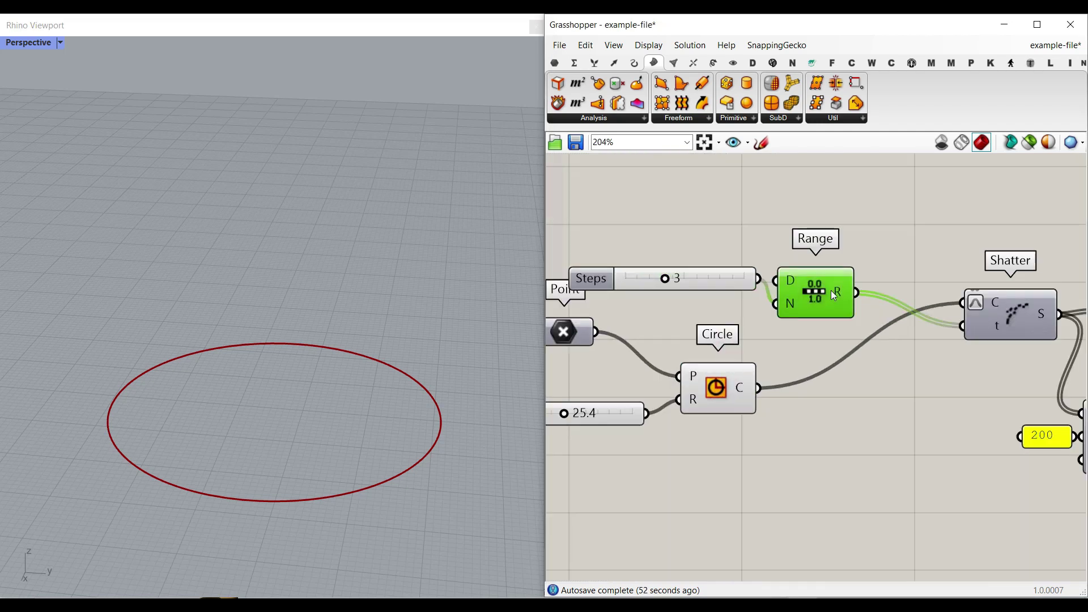
pyautogui.moveTo(831, 290); pyautogui.dragTo(873, 290)
pyautogui.moveTo(953, 263); pyautogui.dragTo(832, 287, button='right')
pyautogui.moveTo(885, 340); pyautogui.dragTo(829, 414)
pyautogui.click(879, 303)
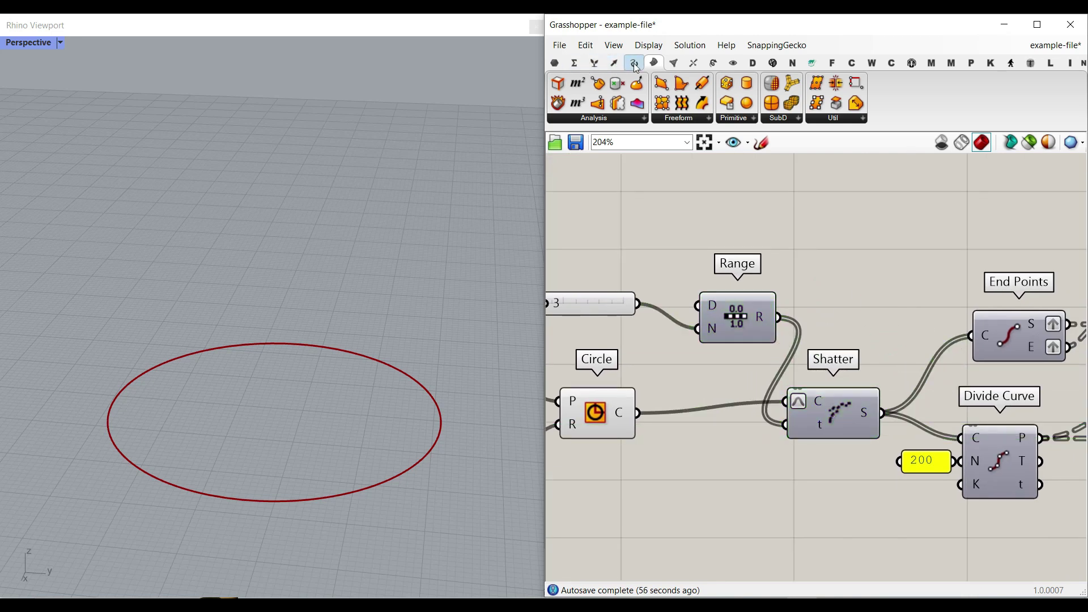
# Step: Look up the curve Division components and align Range with the Steps slider
pyautogui.click(633, 62)
pyautogui.click(674, 118)
pyautogui.moveTo(834, 268); pyautogui.dragTo(934, 251, button='right')
pyautogui.moveTo(844, 301); pyautogui.dragTo(826, 276)
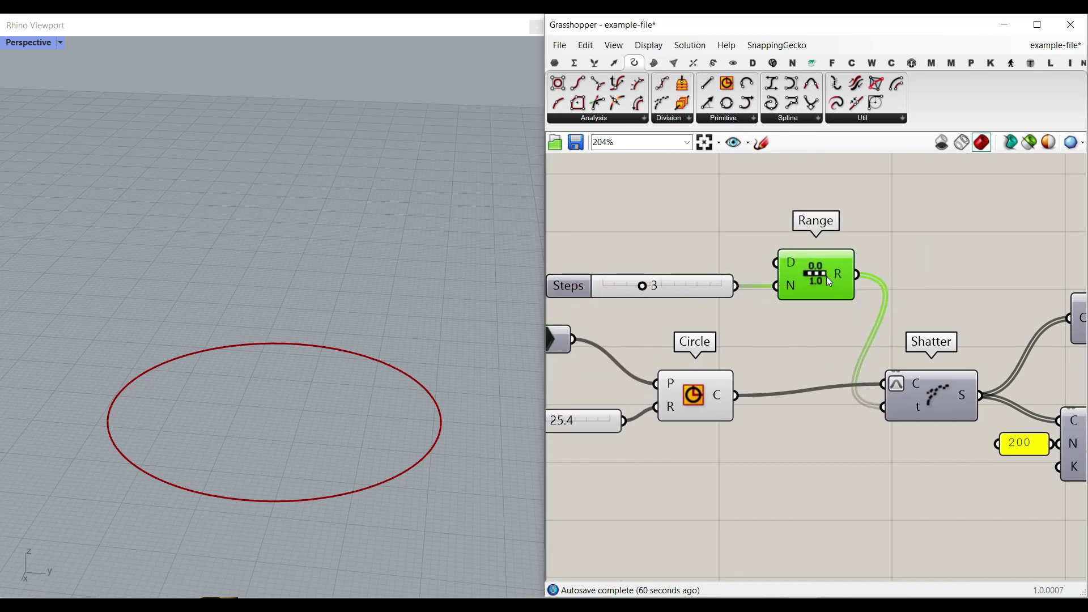
# Step: Inspect the options of Shatter's reparameterized curve input
pyautogui.moveTo(791, 266)
pyautogui.scroll(2, 917, 305)
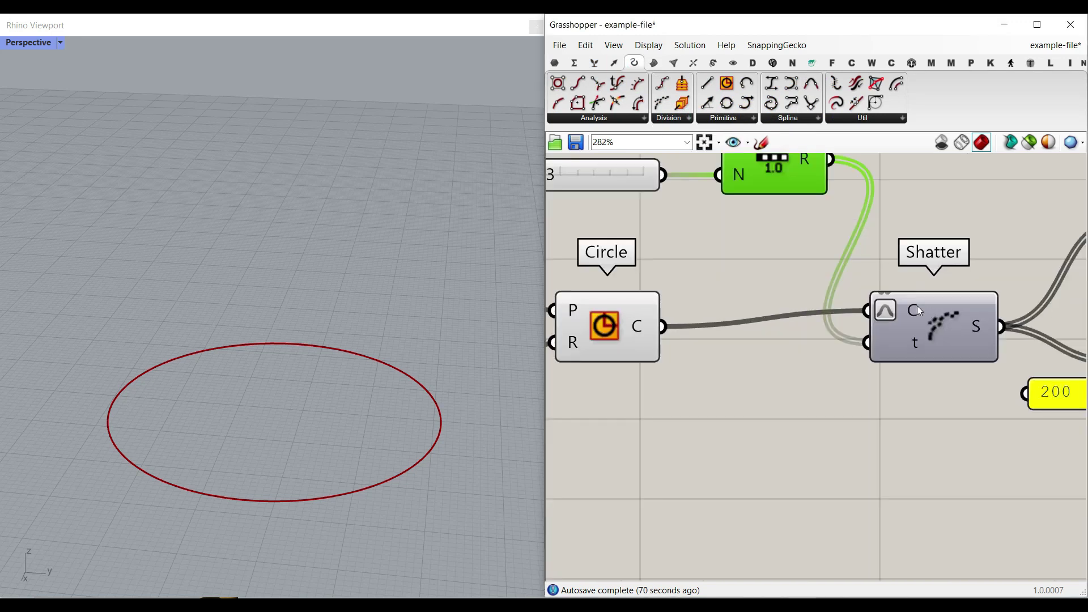
pyautogui.rightClick(906, 311)
pyautogui.click(831, 408)
pyautogui.moveTo(949, 332); pyautogui.dragTo(943, 345)
# Step: Examine the Range component's domain input and the values in its output list
pyautogui.moveTo(749, 287); pyautogui.dragTo(781, 405, button='right')
pyautogui.moveTo(772, 260)
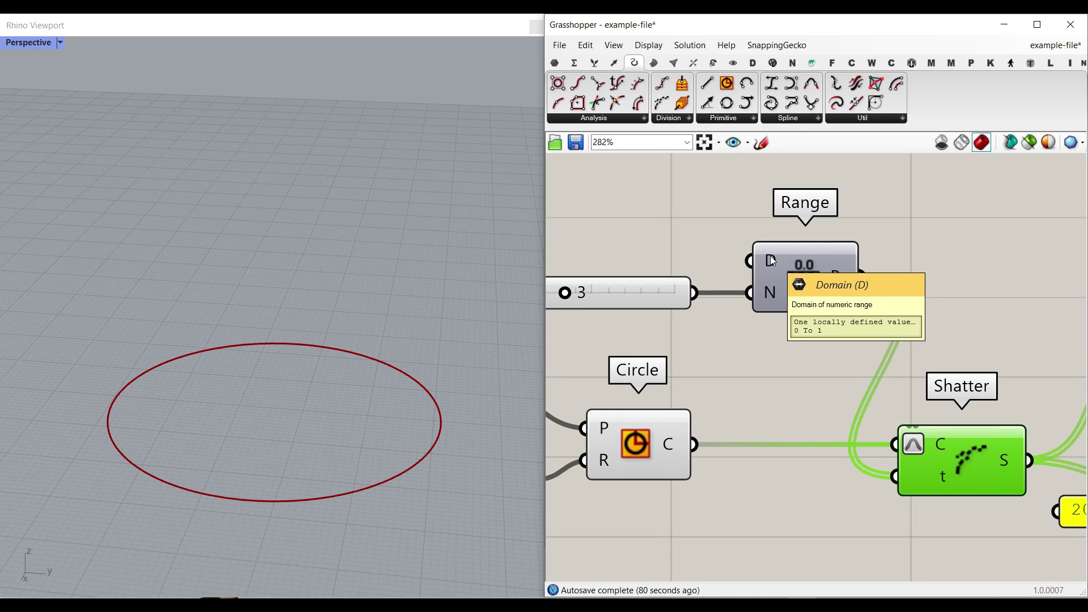
pyautogui.moveTo(772, 260); pyautogui.dragTo(820, 263, button='right')
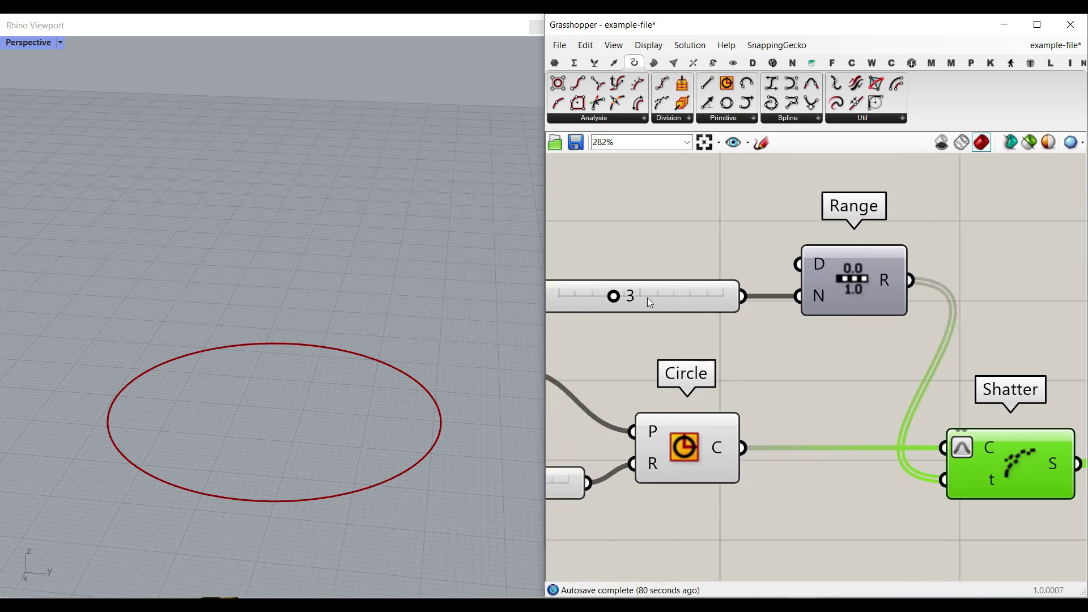
pyautogui.moveTo(858, 311); pyautogui.dragTo(789, 263, button='right')
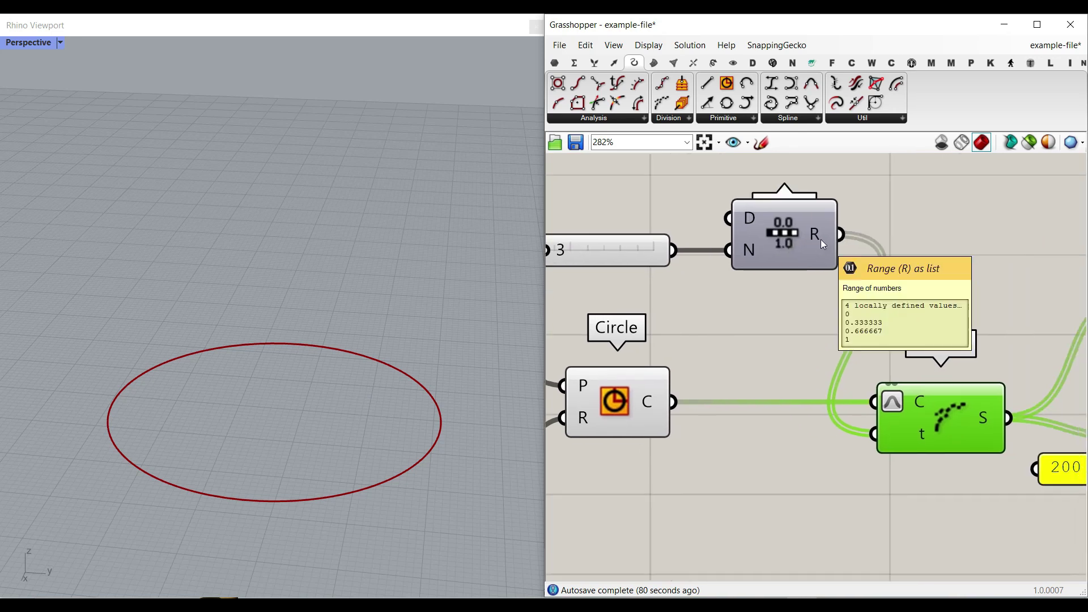
pyautogui.moveTo(624, 287); pyautogui.dragTo(702, 287, button='right')
pyautogui.moveTo(912, 239); pyautogui.dragTo(762, 229, button='right')
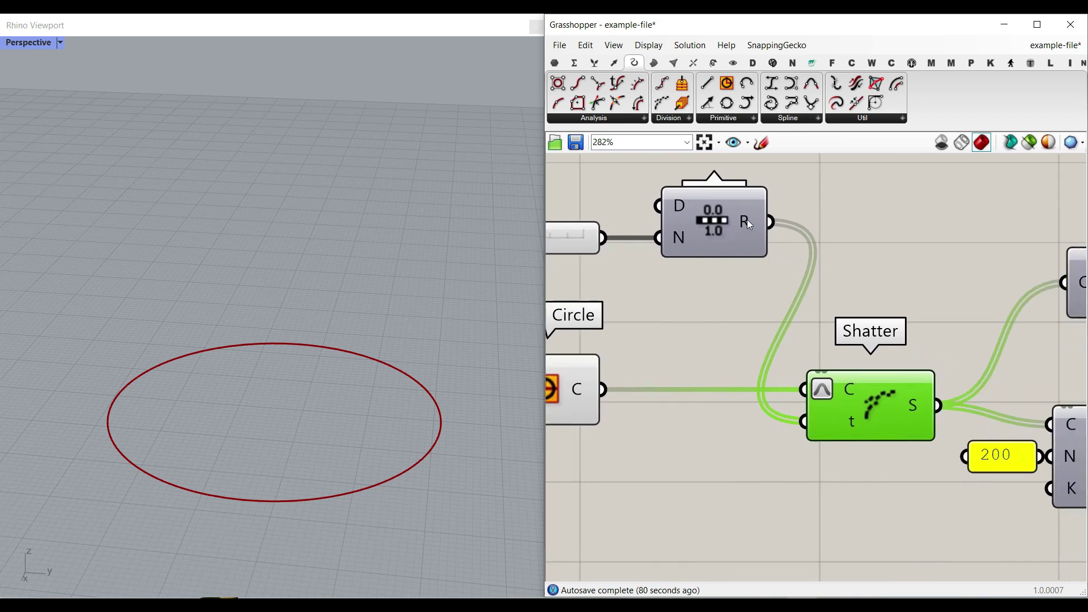
pyautogui.moveTo(746, 219)
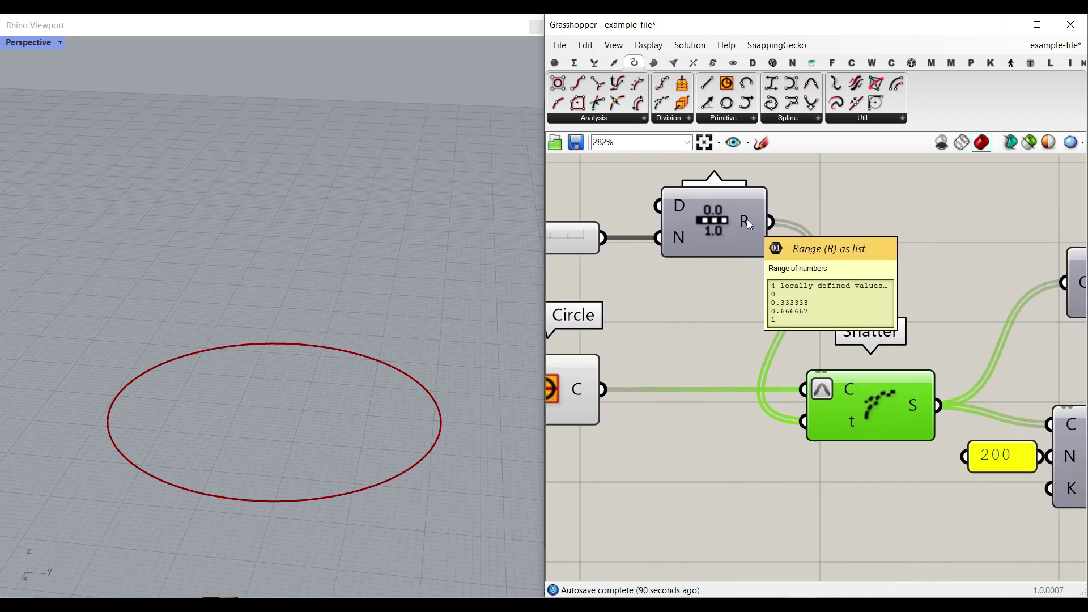
# Step: Bake the circle segments produced by the Shatter component
pyautogui.moveTo(846, 401); pyautogui.dragTo(797, 289, button='right')
pyautogui.rightClick(869, 292)
pyautogui.click(877, 316)
pyautogui.click(876, 448)
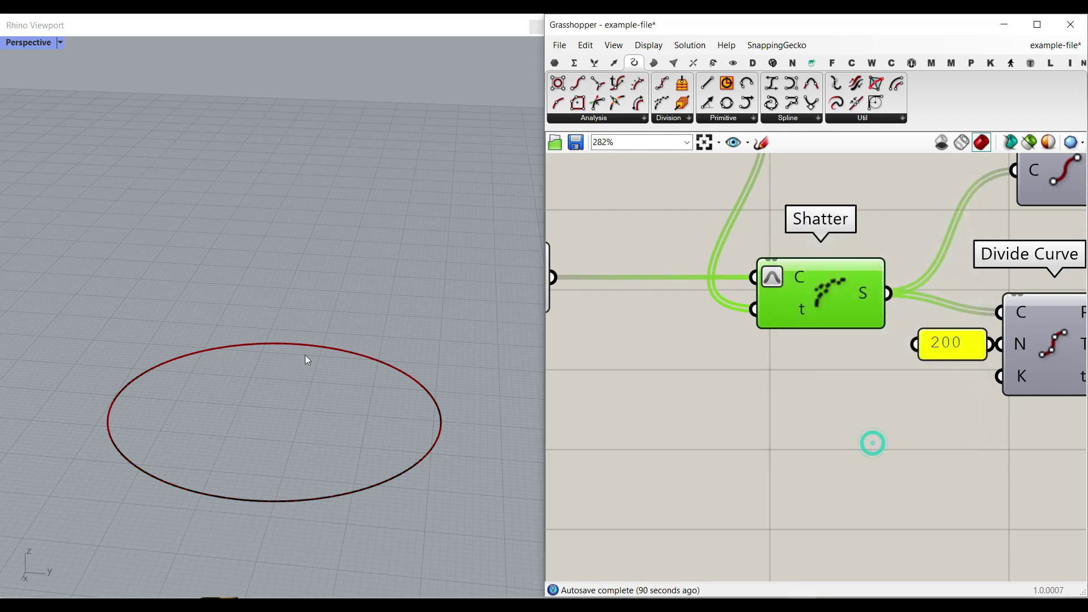
# Step: Select the baked arcs one by one and move them apart to demonstrate the three segments
pyautogui.click(342, 350)
pyautogui.click(440, 426)
pyautogui.click(165, 484)
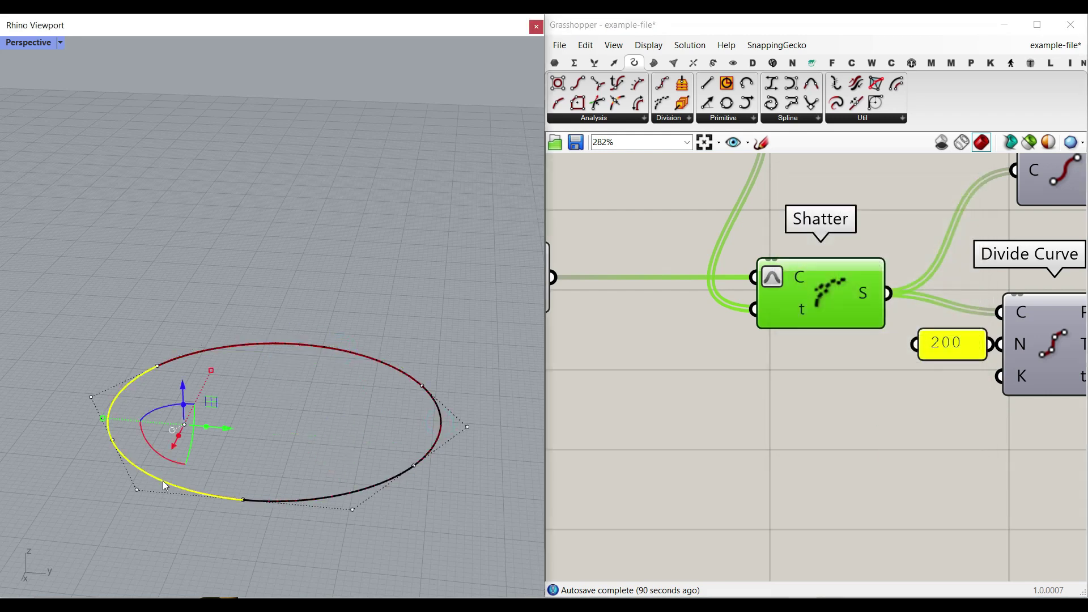
pyautogui.moveTo(277, 276); pyautogui.dragTo(285, 311, button='right')
pyautogui.moveTo(319, 261); pyautogui.dragTo(347, 215)
pyautogui.moveTo(152, 308); pyautogui.dragTo(111, 303)
pyautogui.click(396, 401)
pyautogui.click(394, 389)
pyautogui.moveTo(399, 393); pyautogui.dragTo(438, 433)
pyautogui.click(142, 399)
pyautogui.moveTo(142, 400); pyautogui.dragTo(126, 428)
pyautogui.click(293, 370)
# Step: Turn on the preview of the Divide Curve component
pyautogui.moveTo(935, 444); pyautogui.dragTo(680, 464, button='right')
pyautogui.rightClick(776, 350)
pyautogui.click(787, 373)
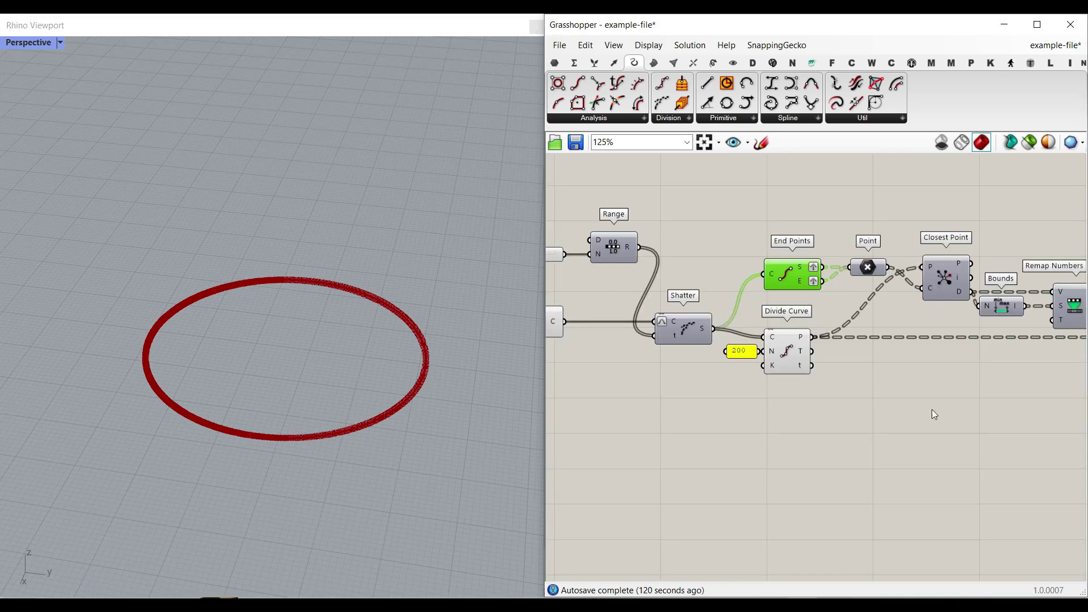
# Step: Insert a List Item component after Shatter and connect the shattered segments to its list input
pyautogui.moveTo(931, 409); pyautogui.dragTo(881, 398, button='right')
pyautogui.scroll(-1, 808, 375)
pyautogui.moveTo(660, 328); pyautogui.dragTo(763, 328, button='right')
pyautogui.scroll(3, 763, 328)
pyautogui.moveTo(763, 328); pyautogui.dragTo(709, 313)
pyautogui.click(594, 63)
pyautogui.moveTo(558, 83); pyautogui.dragTo(785, 383)
pyautogui.moveTo(755, 325); pyautogui.dragTo(760, 360)
# Step: Connect the List Item output to the curve inputs of Divide Curve and End Points
pyautogui.moveTo(836, 350); pyautogui.dragTo(856, 336)
pyautogui.moveTo(821, 382); pyautogui.dragTo(877, 240)
pyautogui.moveTo(481, 391); pyautogui.dragTo(219, 396, button='right')
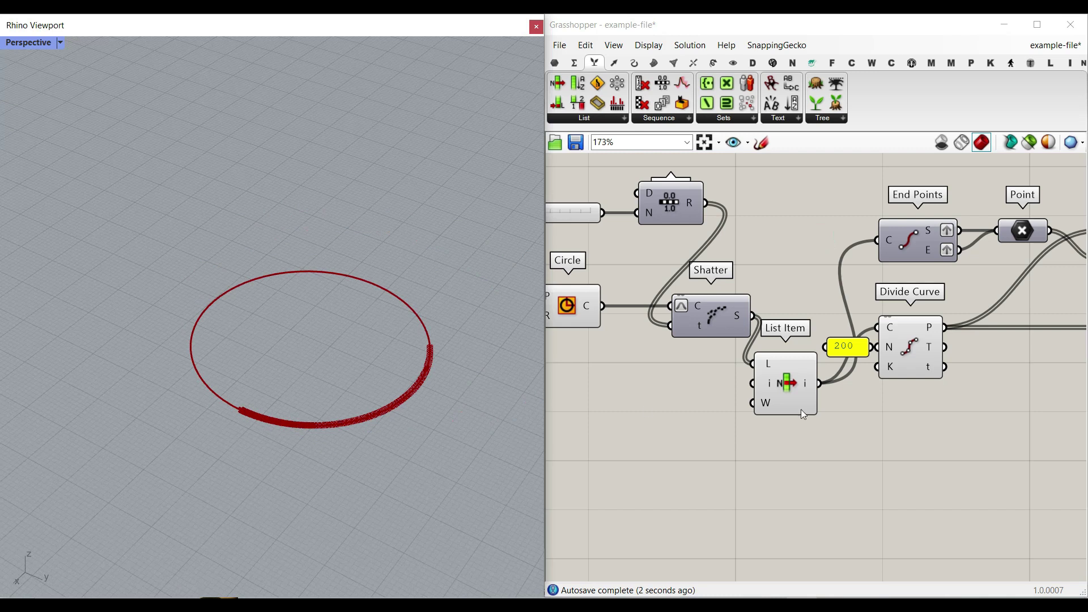
# Step: Turn on the preview of the End Points component
pyautogui.moveTo(926, 345); pyautogui.dragTo(729, 344, button='right')
pyautogui.rightClick(714, 229)
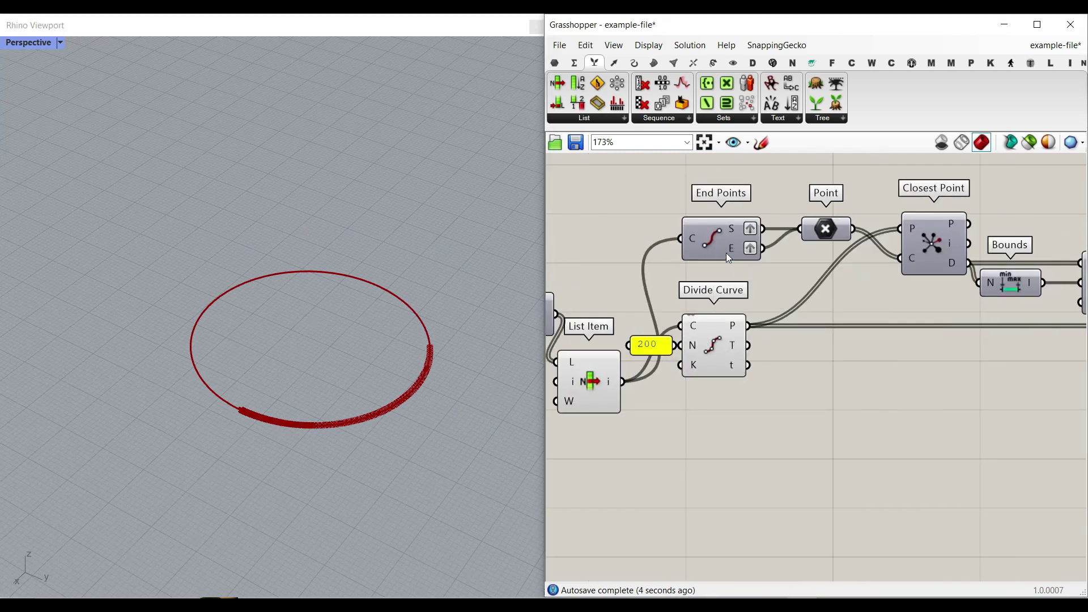
pyautogui.click(725, 254)
pyautogui.scroll(5, 260, 409)
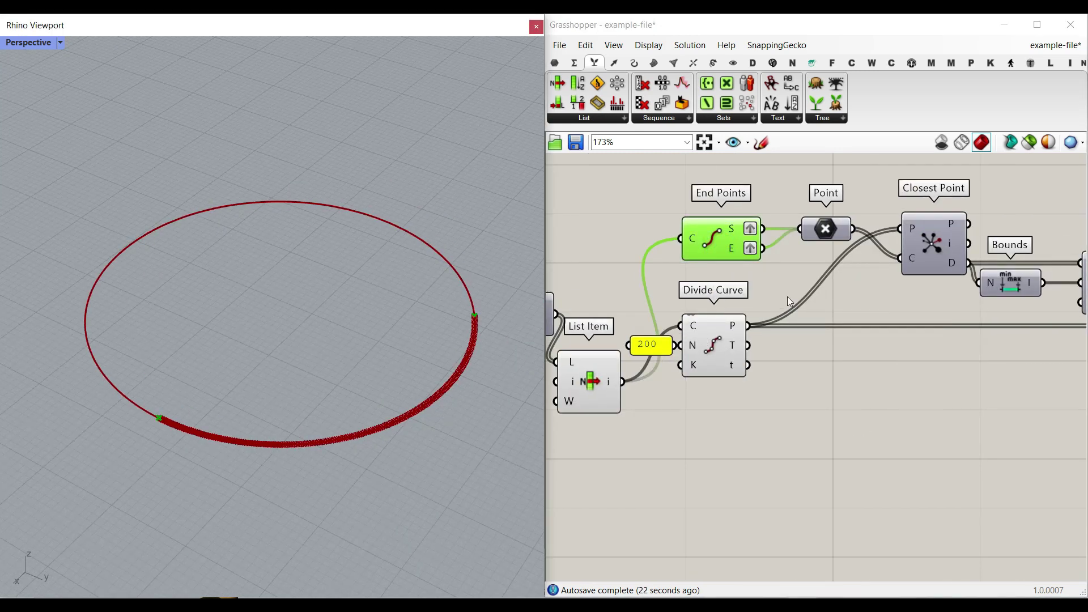
# Step: Highlight the arc's end points and its division points in turn to compare them
pyautogui.click(764, 278)
pyautogui.click(710, 233)
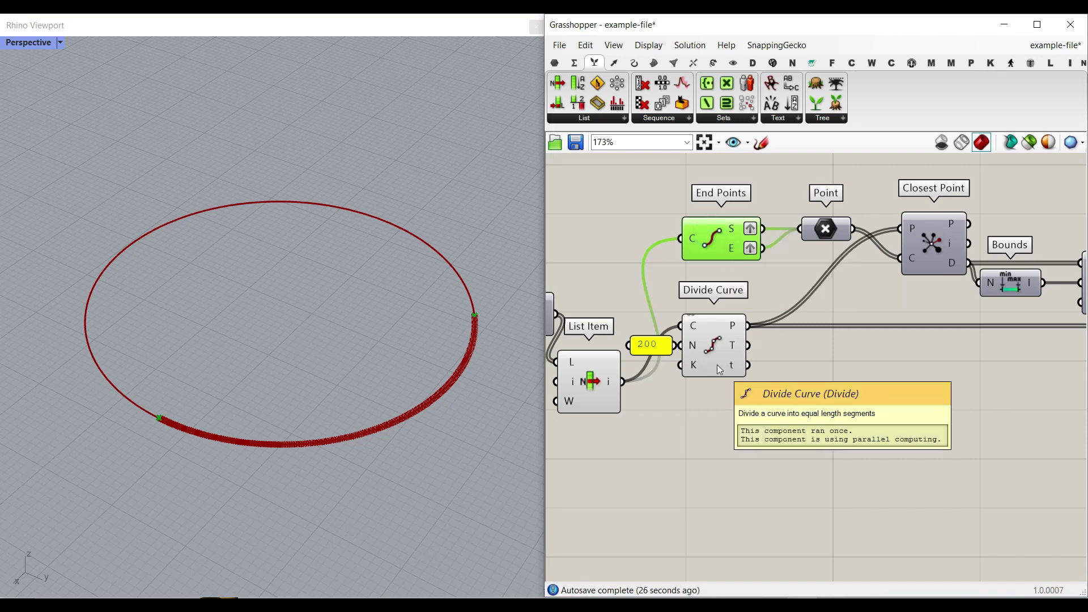
pyautogui.click(716, 346)
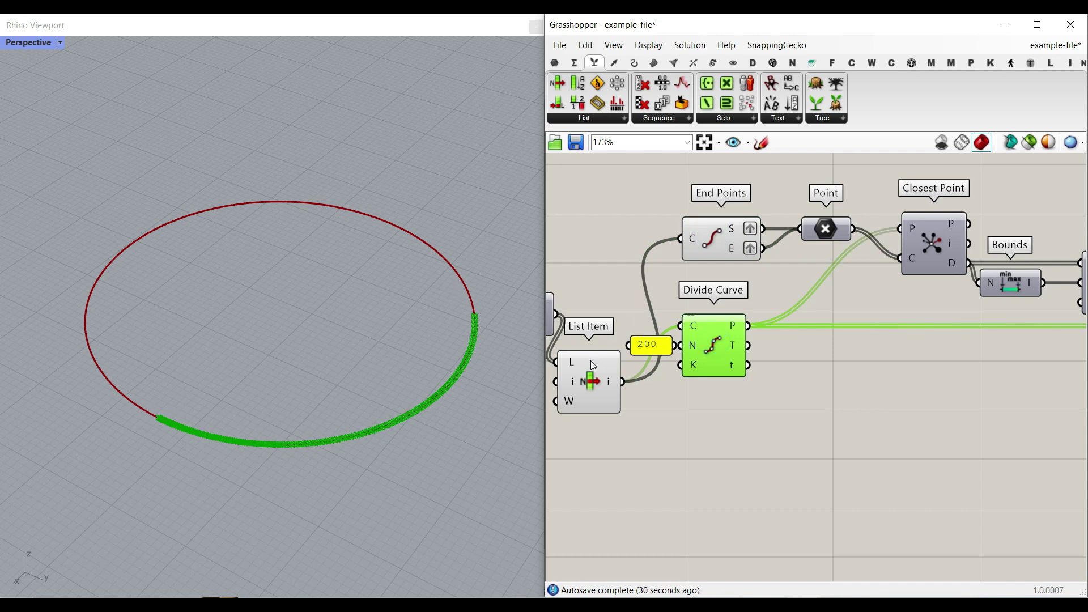
pyautogui.click(730, 249)
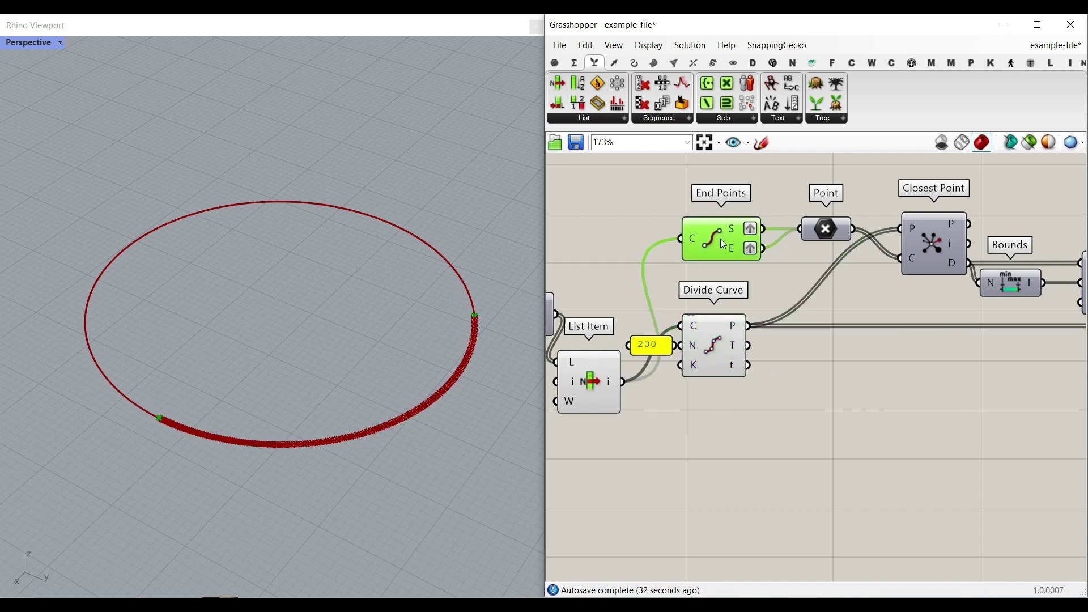
# Step: Reposition the Closest Point component lower on the canvas, beside the Point parameter
pyautogui.moveTo(823, 277); pyautogui.dragTo(746, 290, button='right')
pyautogui.click(857, 278)
pyautogui.moveTo(857, 278); pyautogui.dragTo(830, 340)
pyautogui.scroll(3, 835, 343)
pyautogui.moveTo(848, 344); pyautogui.dragTo(851, 345, button='right')
pyautogui.moveTo(871, 347); pyautogui.dragTo(872, 289)
# Step: Select the Divide Curve component to highlight its division points along the arc
pyautogui.moveTo(660, 335); pyautogui.dragTo(676, 359, button='right')
pyautogui.click(646, 405)
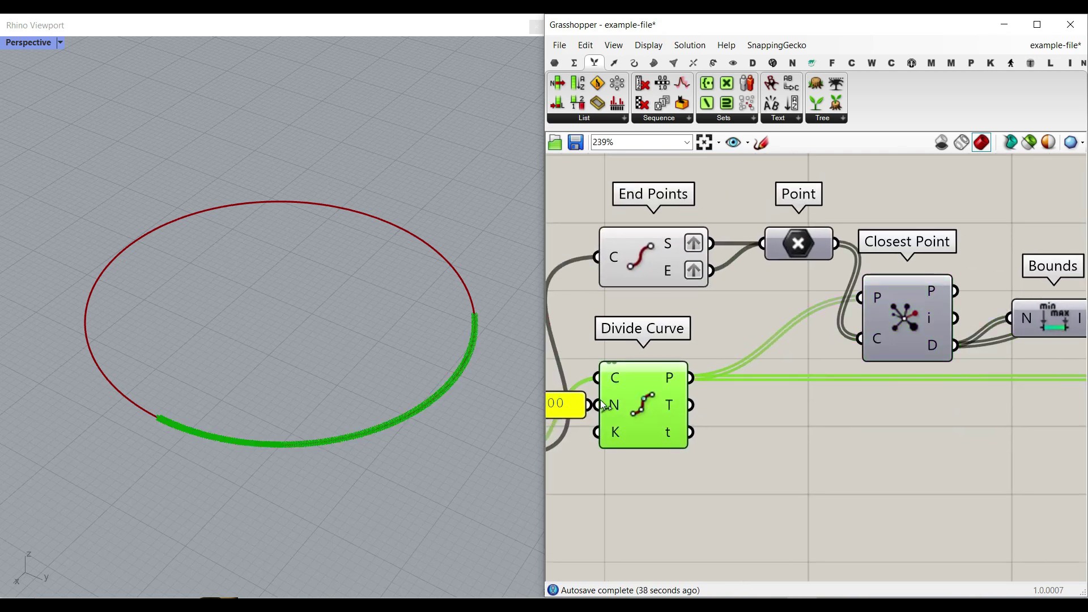
pyautogui.scroll(2, 318, 445)
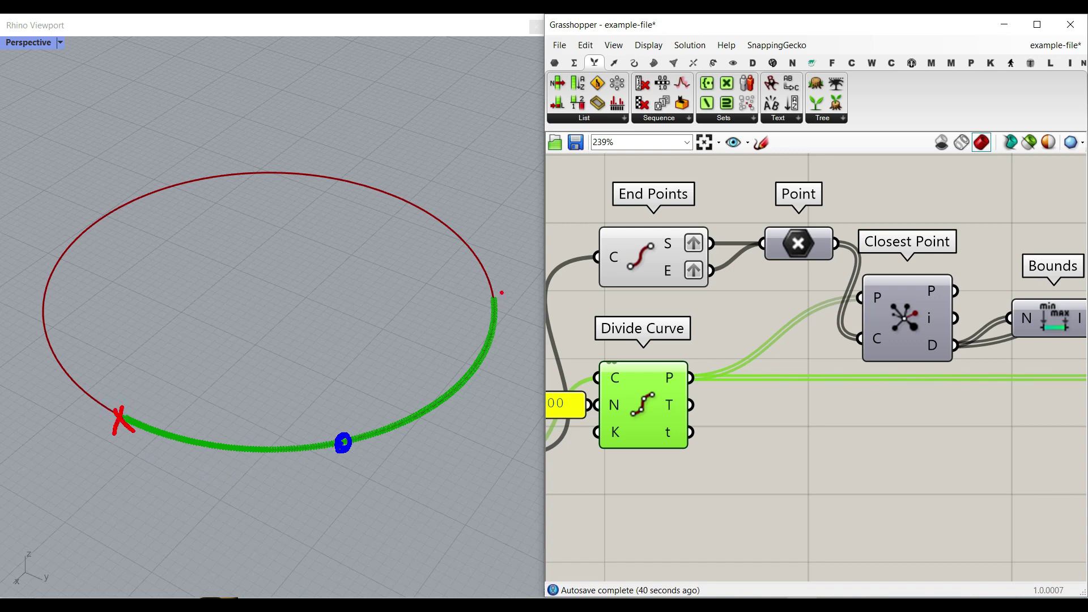
pyautogui.moveTo(688, 378)
pyautogui.mouseDown()
pyautogui.moveTo(860, 298)
pyautogui.moveTo(888, 356)
pyautogui.mouseUp()
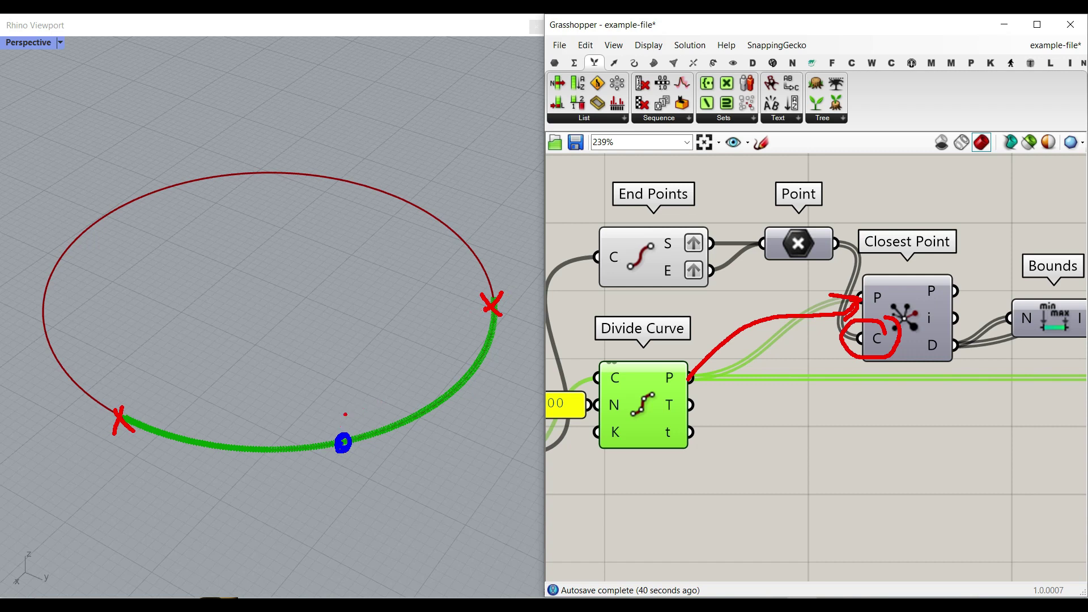
pyautogui.moveTo(343, 429); pyautogui.dragTo(491, 306)
pyautogui.moveTo(492, 311); pyautogui.dragTo(489, 346)
pyautogui.moveTo(958, 333)
pyautogui.mouseDown()
pyautogui.moveTo(943, 370)
pyautogui.moveTo(961, 333)
pyautogui.mouseUp()
pyautogui.hotkey('ctrl', 'z')
pyautogui.hotkey('ctrl', 'z')
pyautogui.hotkey('ctrl', 'z')
pyautogui.moveTo(459, 349)
pyautogui.mouseDown()
pyautogui.moveTo(122, 418)
pyautogui.moveTo(182, 403)
pyautogui.mouseUp()
pyautogui.hotkey('ctrl', 'z')
pyautogui.hotkey('ctrl', 'z')
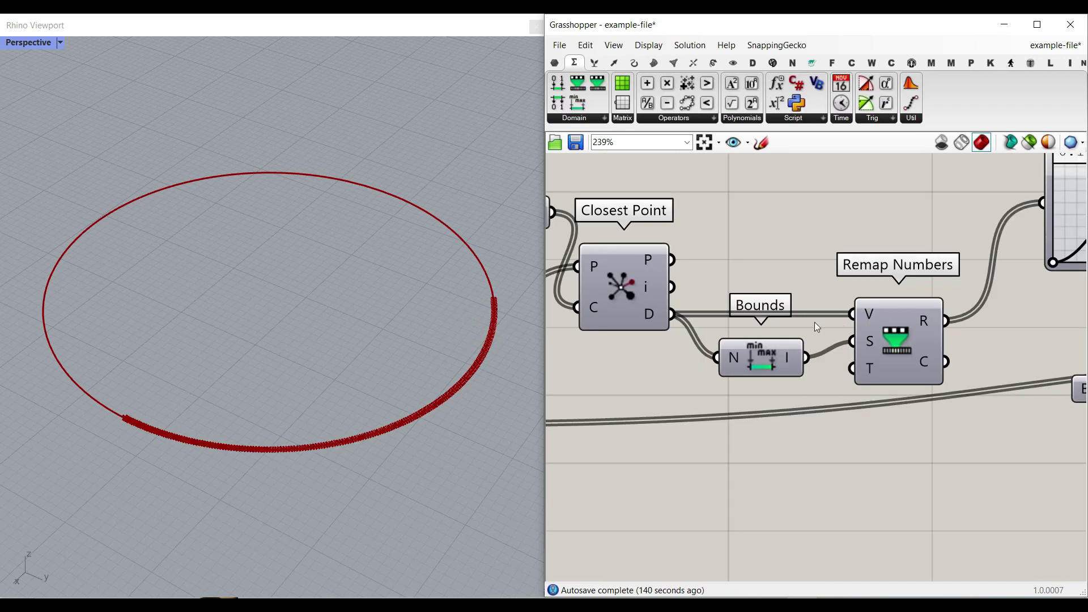
# Step: Shift Bounds slightly towards Closest Point and select it together with Remap Numbers
pyautogui.moveTo(762, 340); pyautogui.dragTo(749, 349)
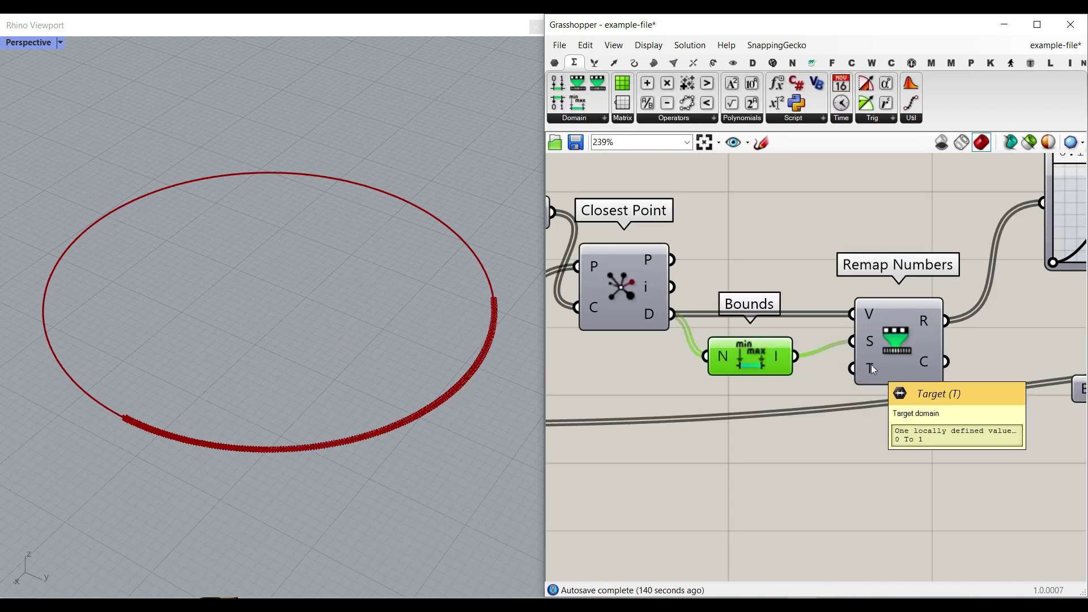
pyautogui.moveTo(945, 225); pyautogui.dragTo(714, 389)
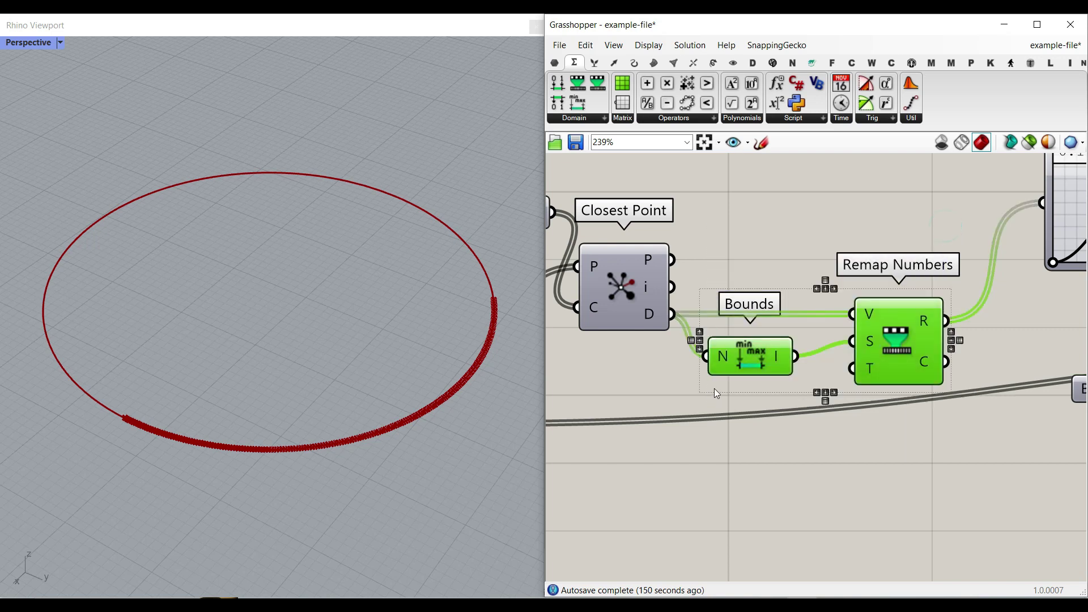
pyautogui.moveTo(650, 313)
pyautogui.mouseDown()
pyautogui.moveTo(671, 320)
pyautogui.moveTo(633, 319)
pyautogui.mouseUp()
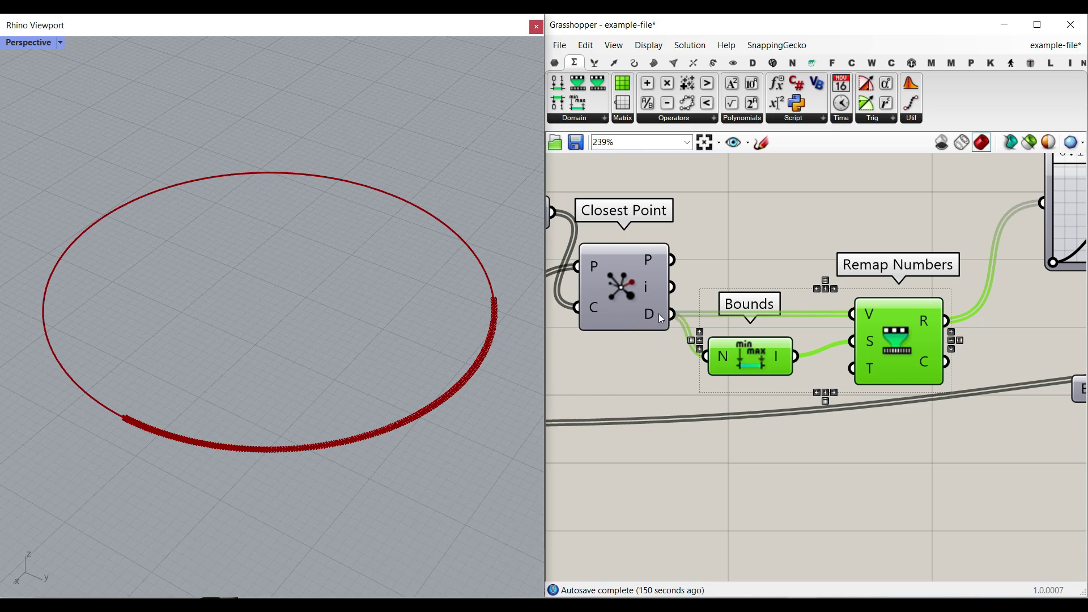
pyautogui.moveTo(785, 360)
pyautogui.moveTo(964, 365); pyautogui.dragTo(815, 351, button='right')
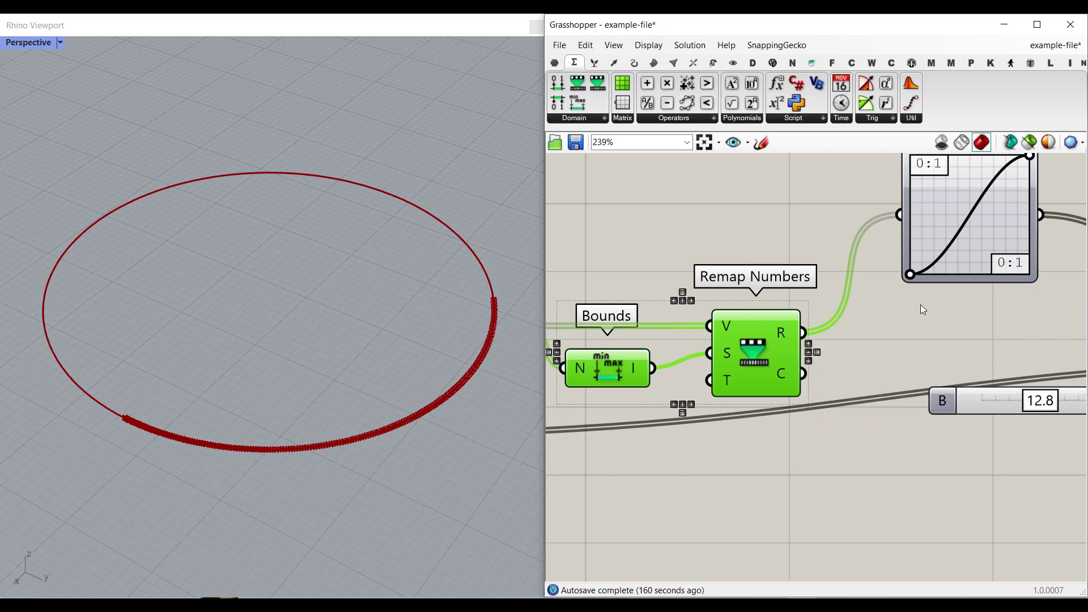
# Step: Open the Graph Mapper's graph editor to examine its curve and close it without changes
pyautogui.moveTo(940, 256); pyautogui.dragTo(792, 386, button='right')
pyautogui.moveTo(791, 385); pyautogui.dragTo(780, 368)
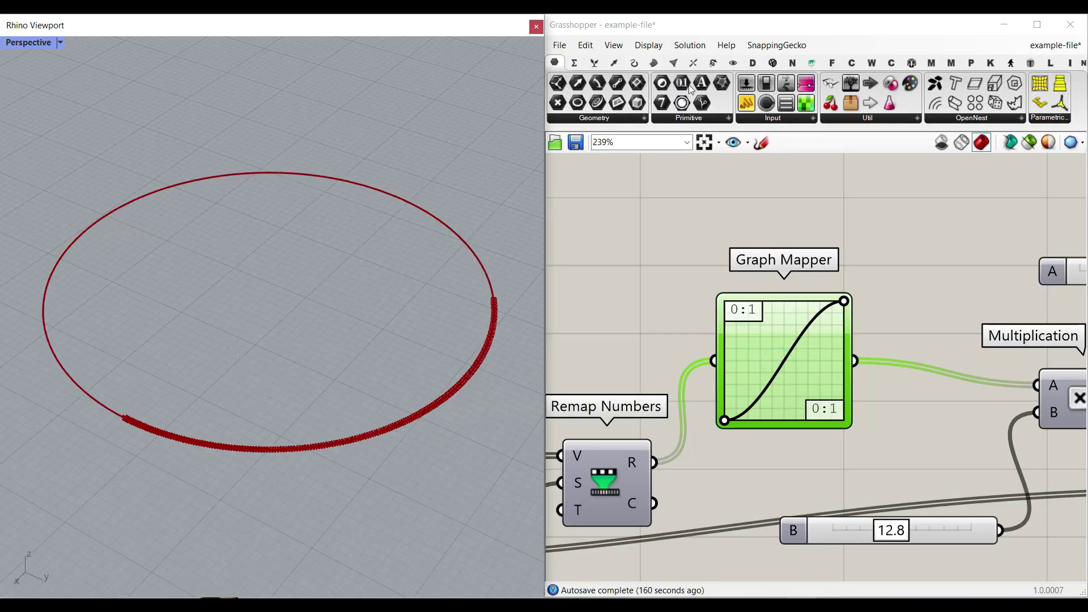
pyautogui.click(813, 117)
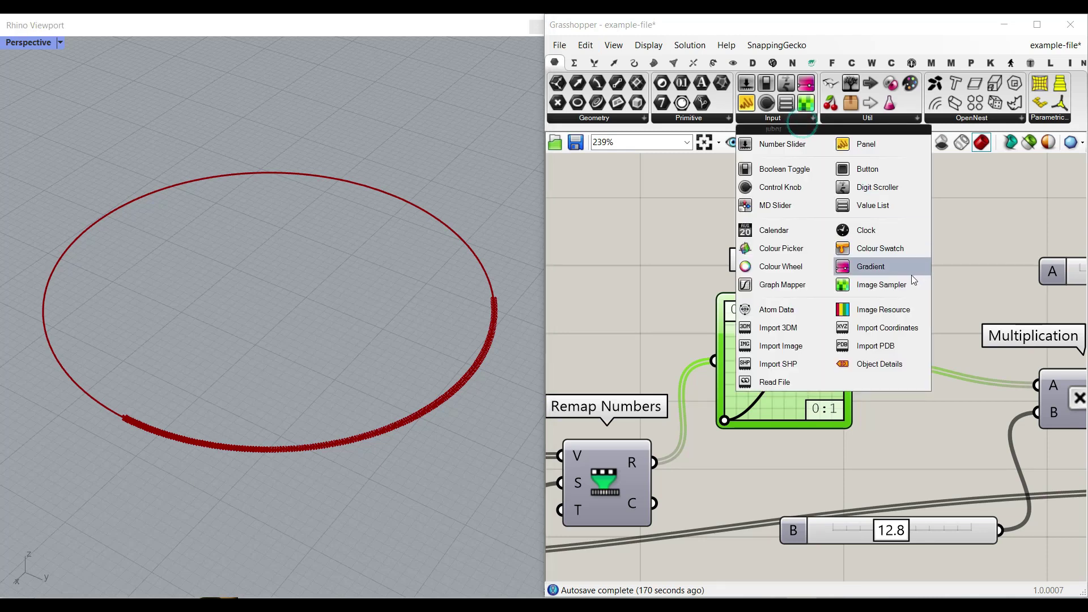
pyautogui.doubleClick(822, 349)
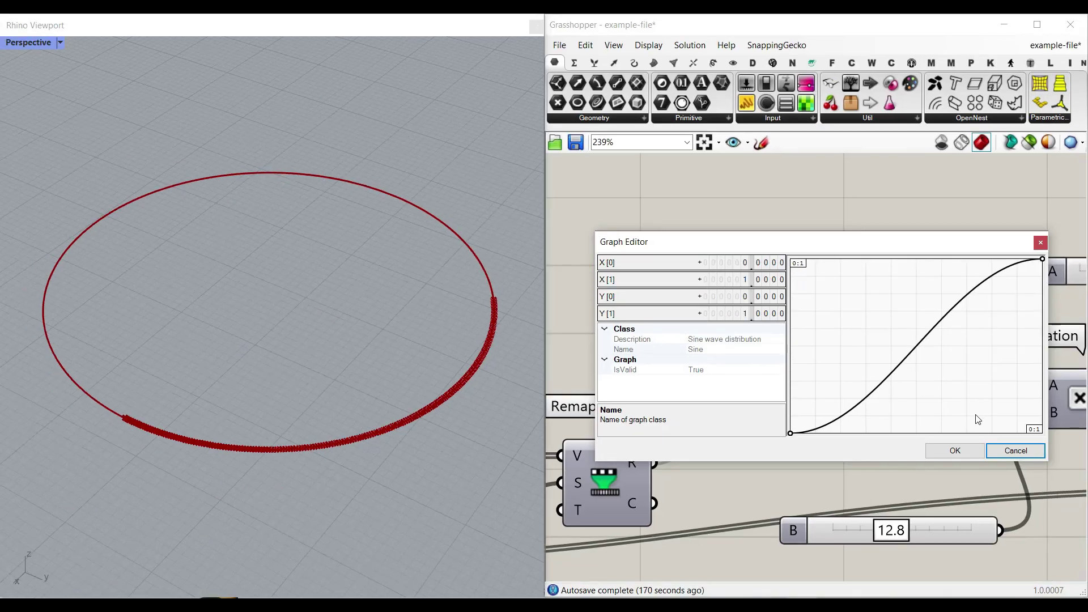
pyautogui.click(999, 453)
# Step: Examine the graph types available for the Graph Mapper, including Sine
pyautogui.moveTo(746, 358); pyautogui.dragTo(786, 290, button='right')
pyautogui.moveTo(658, 407); pyautogui.dragTo(682, 408, button='right')
pyautogui.moveTo(842, 330); pyautogui.dragTo(803, 278, button='right')
pyautogui.scroll(4, 847, 406)
pyautogui.scroll(1, 857, 413)
pyautogui.scroll(-3, 855, 413)
pyautogui.rightClick(803, 279)
pyautogui.moveTo(857, 448)
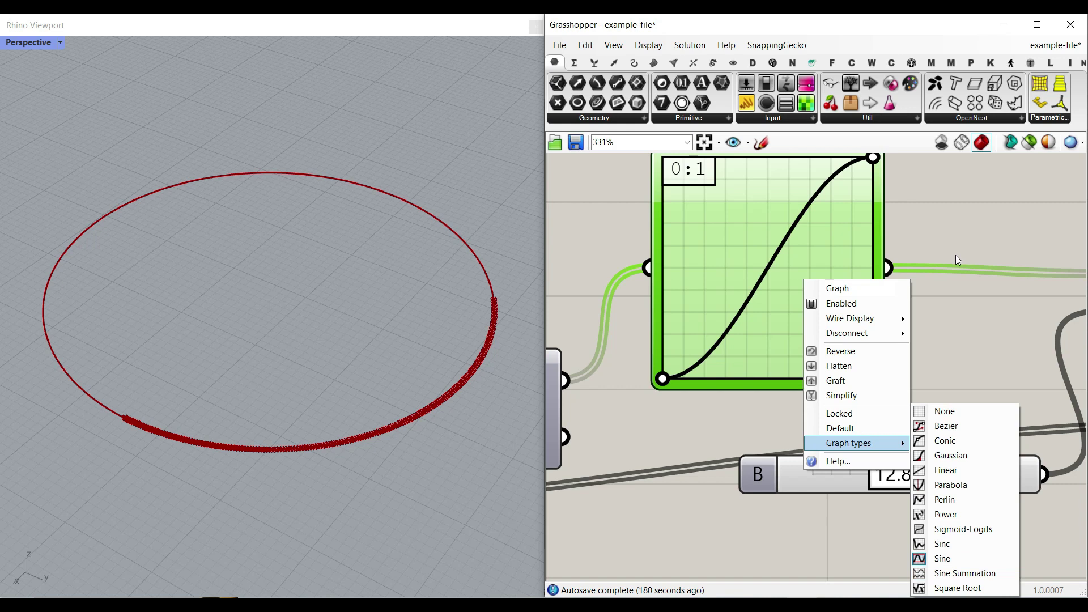
pyautogui.click(949, 557)
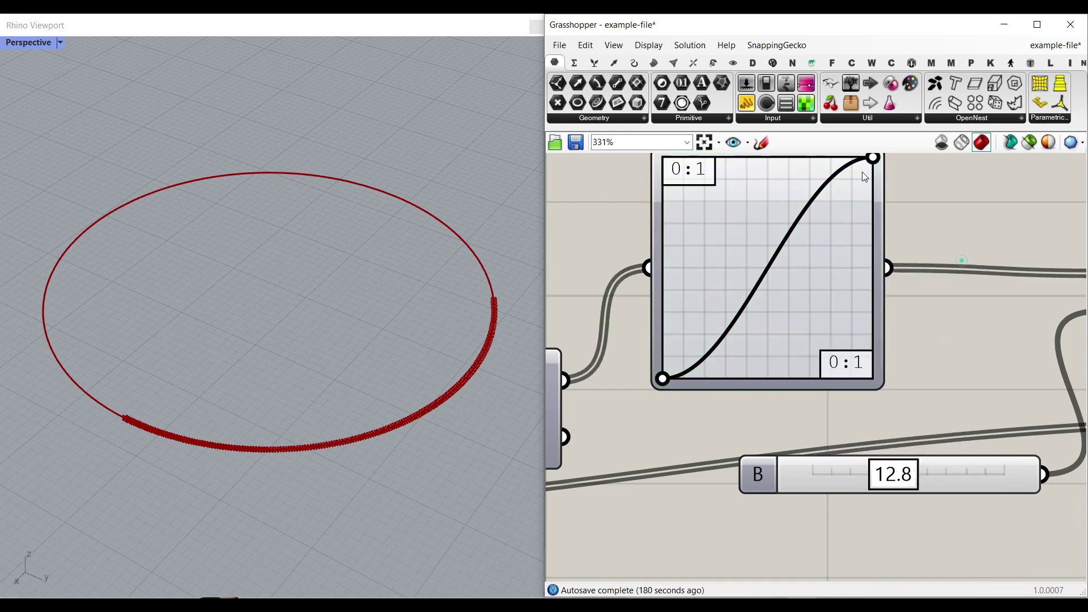
# Step: Move the B slider further below the Graph Mapper and select the Multiplication component it feeds
pyautogui.moveTo(869, 162)
pyautogui.mouseDown()
pyautogui.moveTo(794, 158)
pyautogui.moveTo(889, 162)
pyautogui.mouseUp()
pyautogui.scroll(-3, 749, 280)
pyautogui.moveTo(707, 315); pyautogui.dragTo(689, 287, button='right')
pyautogui.moveTo(818, 406); pyautogui.dragTo(808, 440)
pyautogui.click(910, 274)
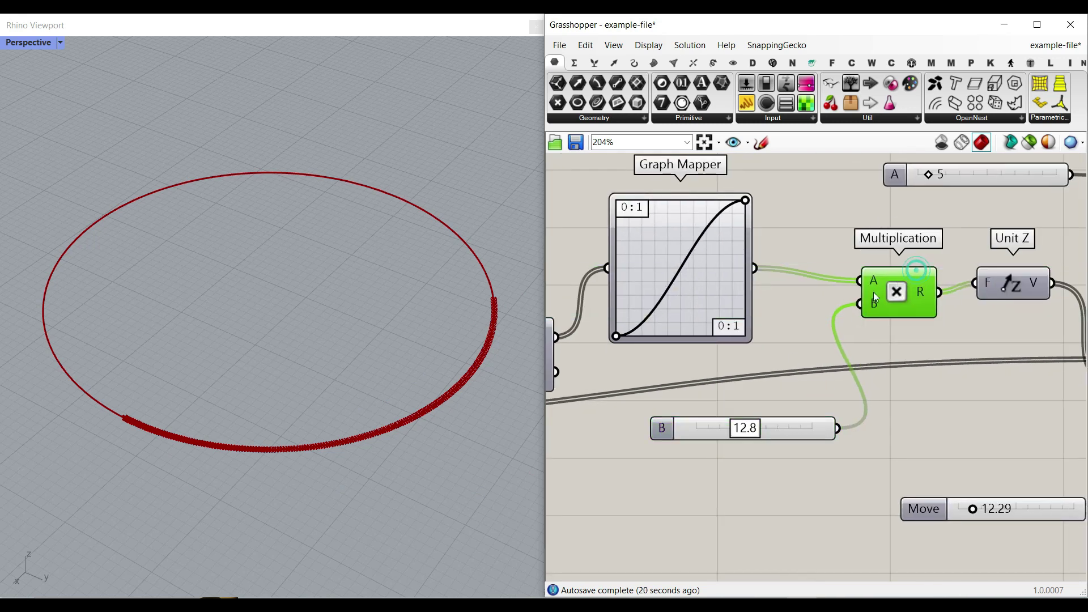
pyautogui.moveTo(678, 309); pyautogui.dragTo(715, 308, button='right')
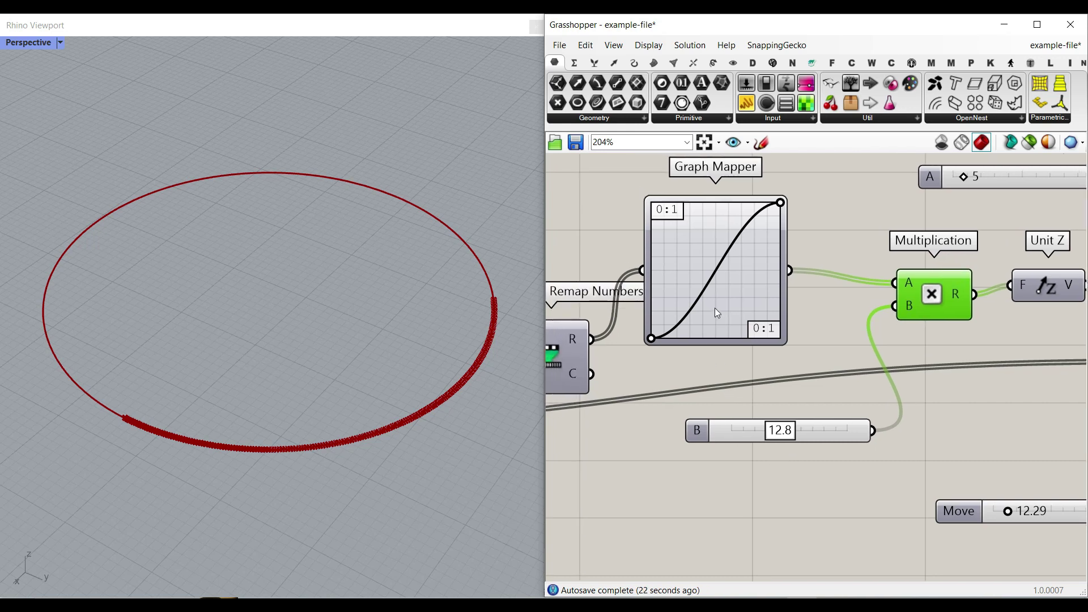
pyautogui.scroll(1, 736, 281)
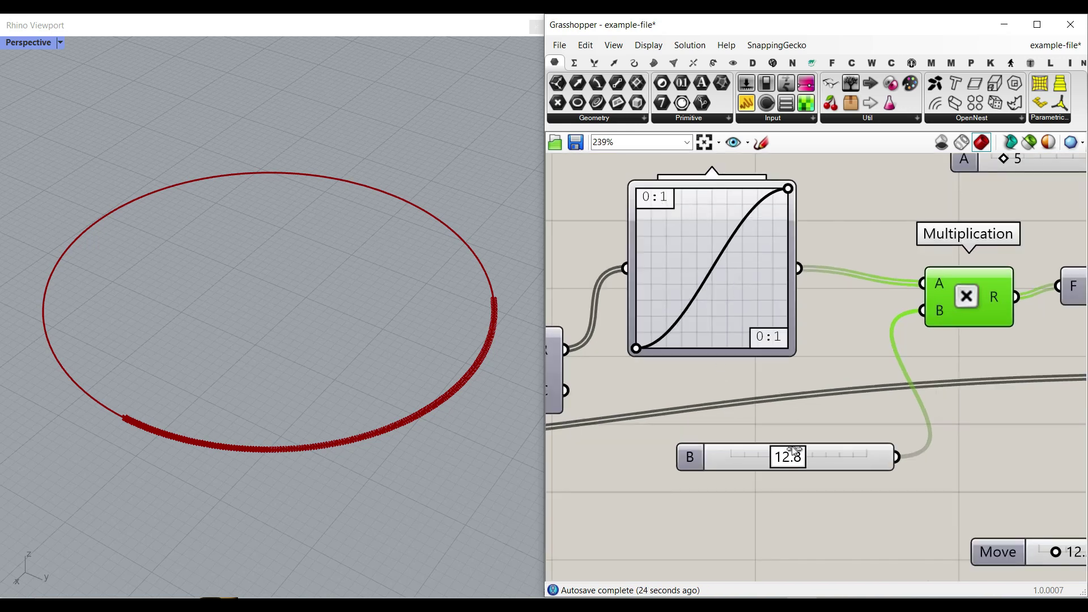
pyautogui.moveTo(368, 368); pyautogui.dragTo(343, 363, button='right')
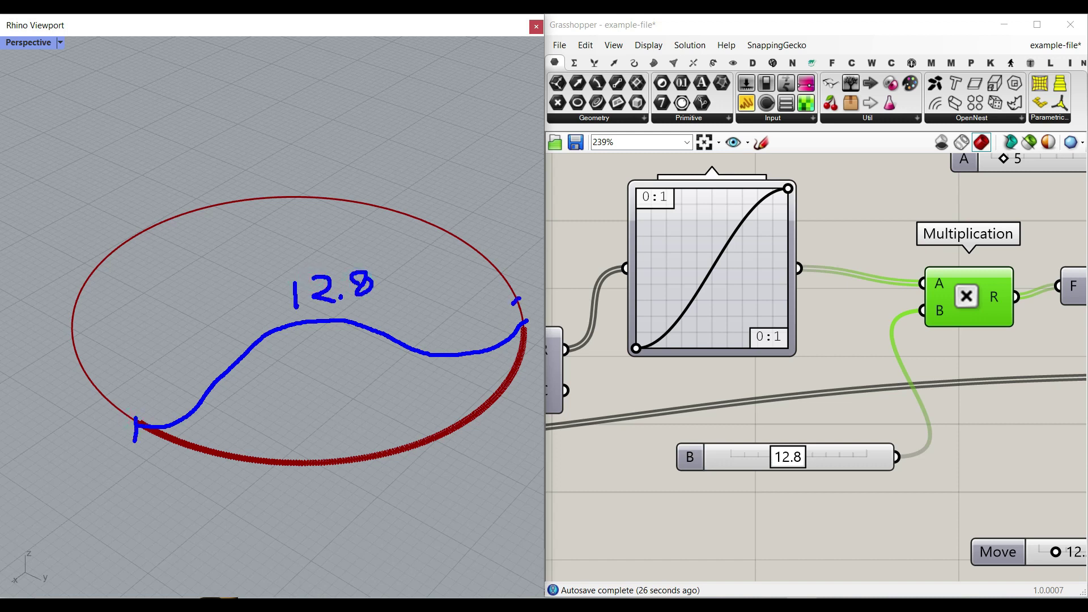
pyautogui.press('Escape')
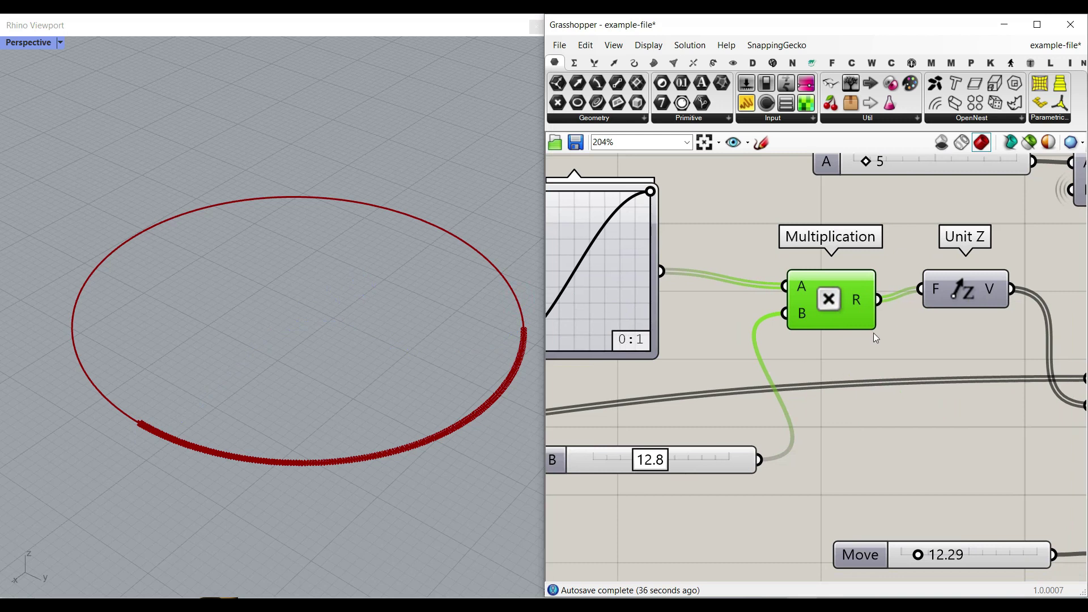
# Step: Align Unit Z with the Multiplication component and turn on the preview of the Move component it drives
pyautogui.moveTo(968, 292); pyautogui.dragTo(889, 289, button='right')
pyautogui.moveTo(893, 285); pyautogui.dragTo(883, 291)
pyautogui.scroll(-2, 955, 338)
pyautogui.moveTo(955, 338); pyautogui.dragTo(870, 309, button='right')
pyautogui.rightClick(941, 339)
pyautogui.click(957, 357)
pyautogui.moveTo(184, 413); pyautogui.dragTo(255, 426, button='right')
pyautogui.scroll(-5, 214, 327)
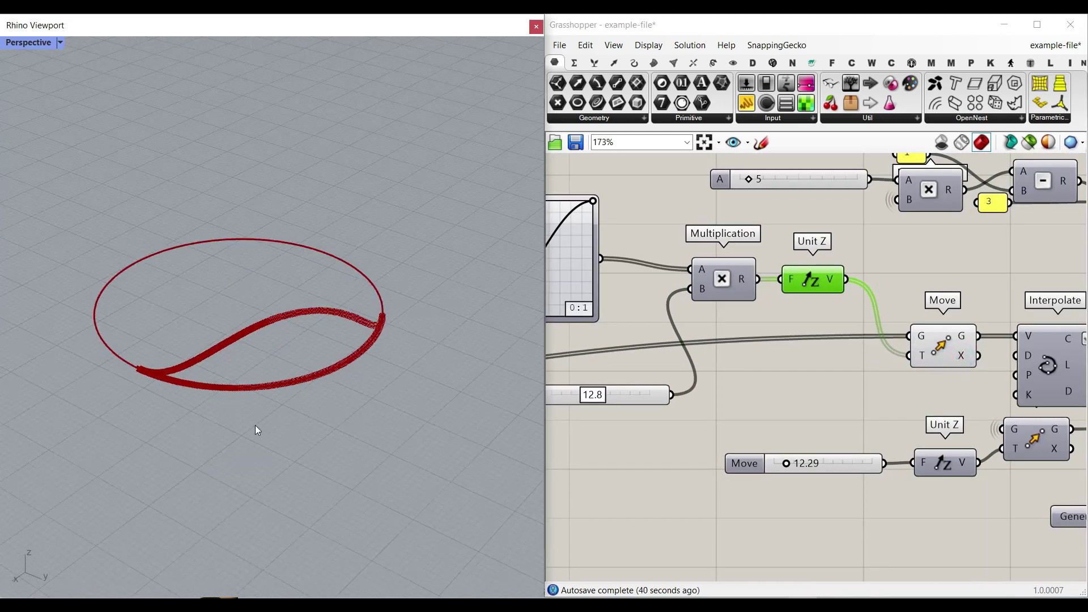
# Step: Set the B slider feeding the Multiplication component to 19.2 to make the wave taller
pyautogui.scroll(2, 255, 426)
pyautogui.moveTo(647, 397); pyautogui.dragTo(731, 410, button='right')
pyautogui.scroll(3, 667, 401)
pyautogui.moveTo(677, 413); pyautogui.dragTo(712, 414)
pyautogui.moveTo(277, 315); pyautogui.dragTo(295, 330, button='right')
pyautogui.scroll(-6, 315, 340)
pyautogui.scroll(6, 370, 292)
pyautogui.moveTo(663, 272); pyautogui.dragTo(777, 388, button='right')
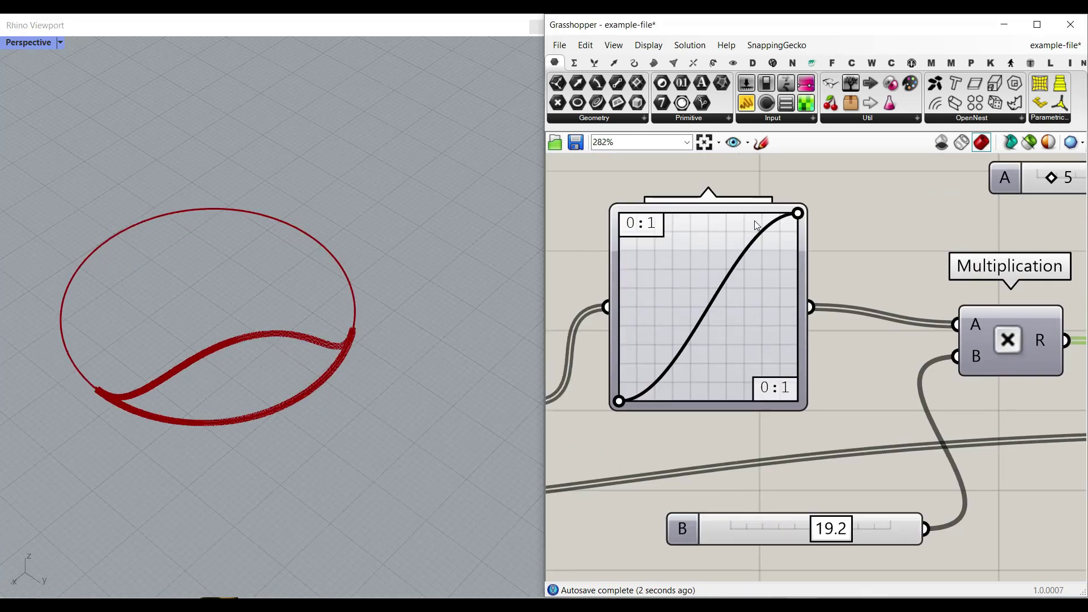
pyautogui.moveTo(797, 215); pyautogui.dragTo(829, 205)
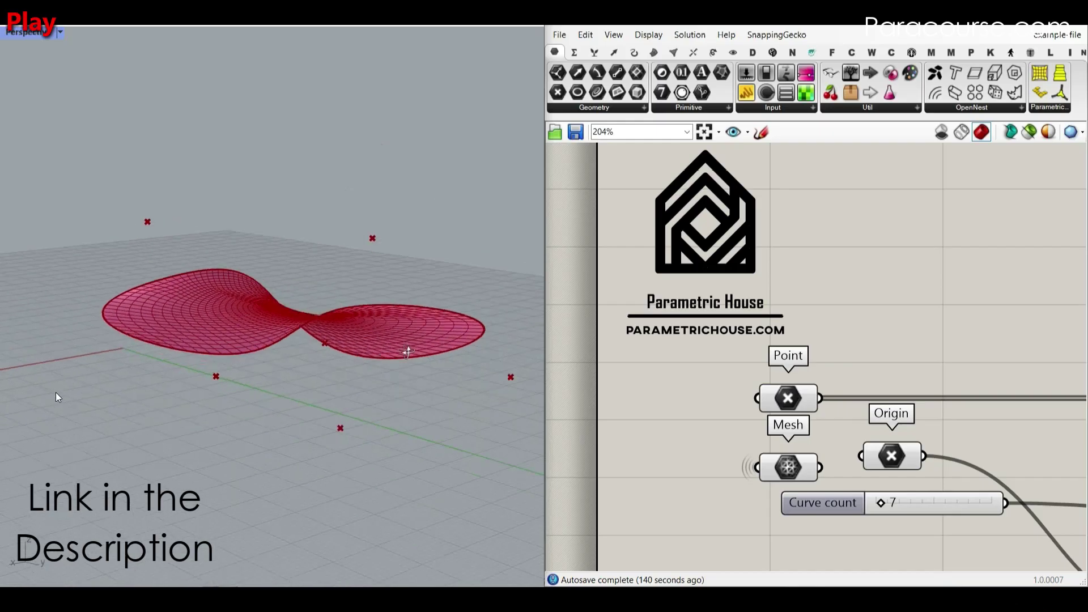
# Step: In the separate mesh example, select the Point parameter and move its points around the surface
pyautogui.click(787, 397)
pyautogui.moveTo(329, 288); pyautogui.dragTo(210, 264, button='right')
pyautogui.moveTo(198, 236); pyautogui.dragTo(198, 166)
pyautogui.moveTo(243, 225); pyautogui.dragTo(148, 285, button='right')
pyautogui.moveTo(53, 363); pyautogui.dragTo(64, 362)
pyautogui.keyDown('shift'); pyautogui.moveTo(116, 380); pyautogui.dragTo(232, 341, button='right'); pyautogui.keyUp('shift')
pyautogui.scroll(4, 166, 291)
pyautogui.moveTo(175, 358); pyautogui.dragTo(210, 323)
# Step: Select the Origin parameter and move its point along the Y axis across the mesh surface
pyautogui.click(900, 458)
pyautogui.scroll(-5, 419, 340)
pyautogui.moveTo(419, 340); pyautogui.dragTo(363, 335, button='right')
pyautogui.scroll(2, 362, 332)
pyautogui.moveTo(352, 317); pyautogui.dragTo(303, 313)
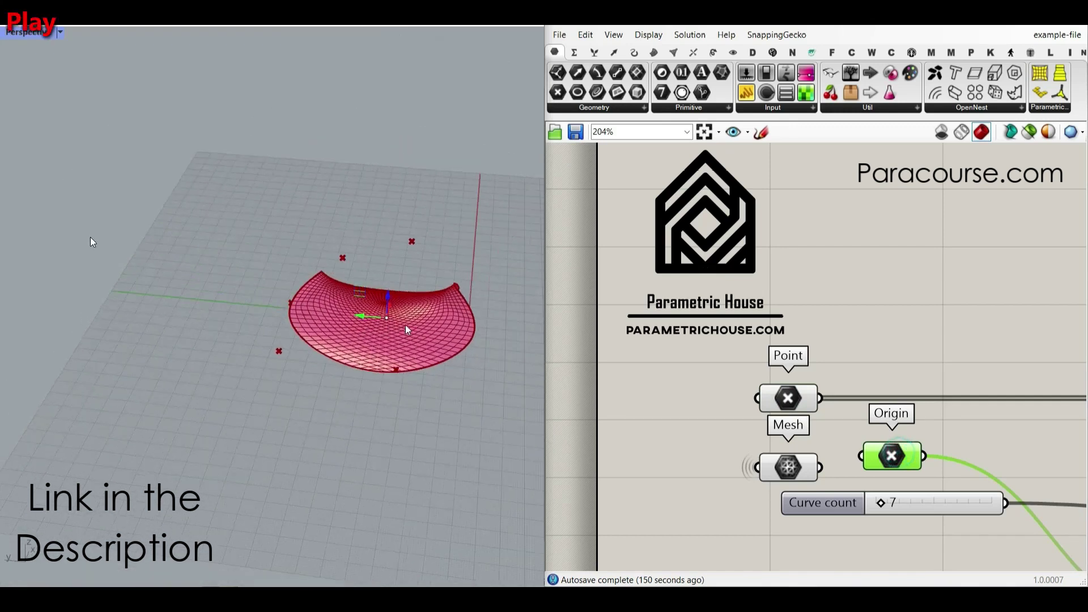
pyautogui.scroll(4, 406, 327)
pyautogui.moveTo(352, 316); pyautogui.dragTo(305, 313)
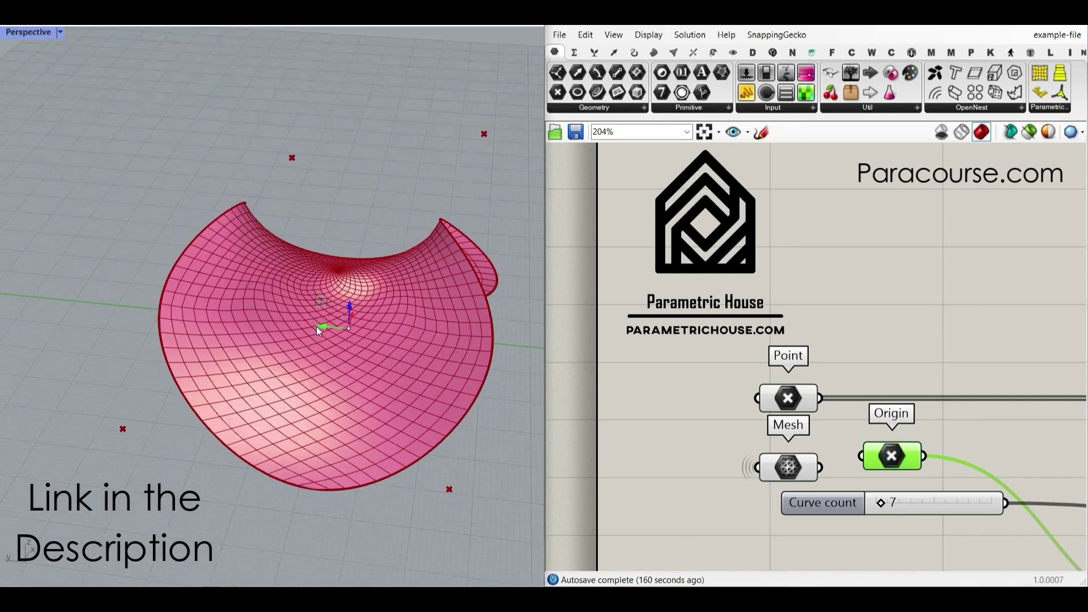
pyautogui.moveTo(317, 327); pyautogui.dragTo(314, 326)
# Step: Adjust the Curve count slider and inspect the mesh surface from several angles
pyautogui.moveTo(318, 345); pyautogui.dragTo(358, 333, button='right')
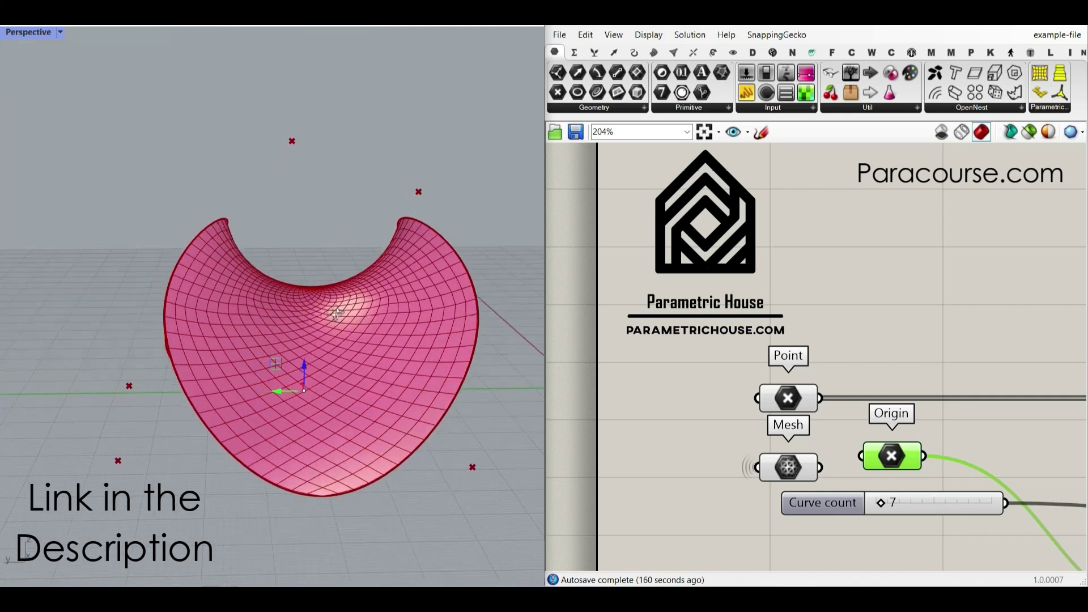
pyautogui.moveTo(880, 503)
pyautogui.mouseDown()
pyautogui.moveTo(893, 502)
pyautogui.moveTo(877, 498)
pyautogui.mouseUp()
pyautogui.moveTo(458, 336); pyautogui.dragTo(187, 317, button='right')
pyautogui.scroll(-6, 168, 293)
pyautogui.moveTo(145, 277); pyautogui.dragTo(364, 309, button='right')
pyautogui.scroll(2, 363, 309)
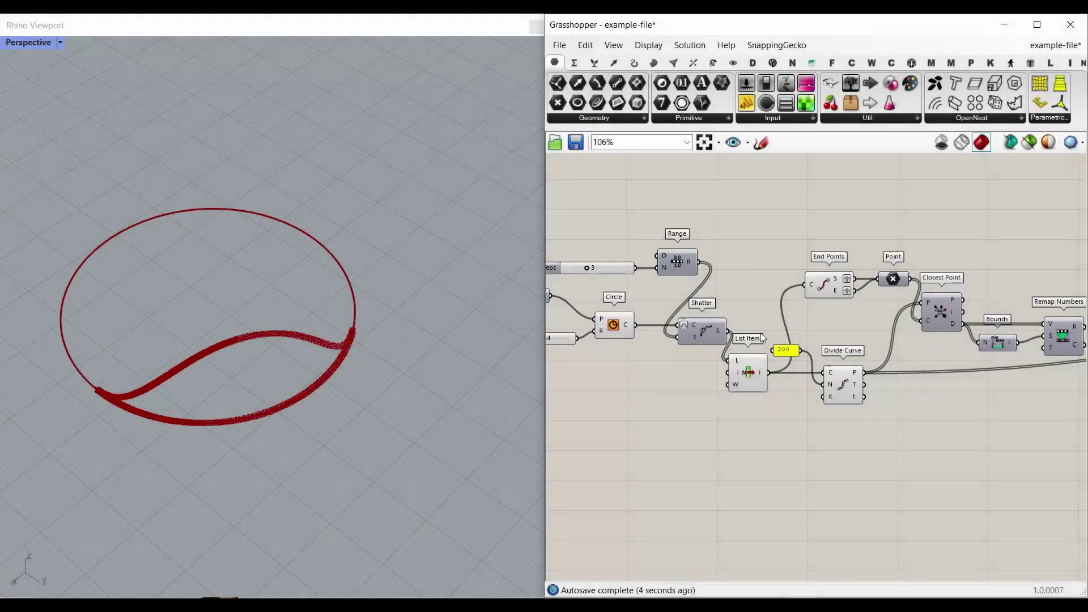
# Step: Connect Shatter's segments directly to the curve inputs of End Points and Divide Curve, and delete List Item
pyautogui.scroll(4, 762, 338)
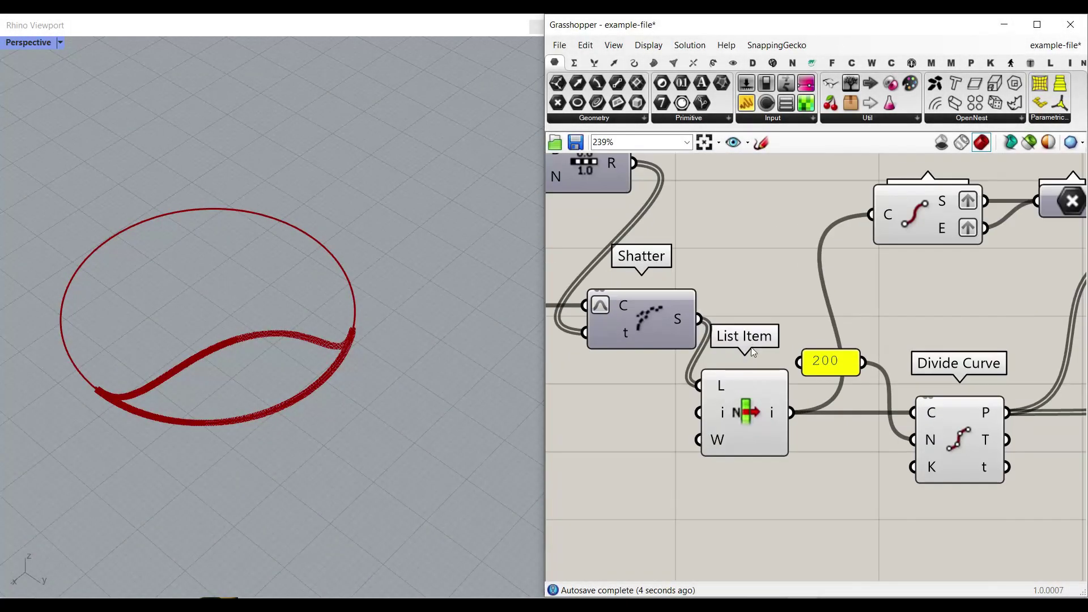
pyautogui.moveTo(792, 222); pyautogui.dragTo(803, 215)
pyautogui.moveTo(629, 320); pyautogui.dragTo(844, 413)
pyautogui.click(672, 414)
pyautogui.press('Delete')
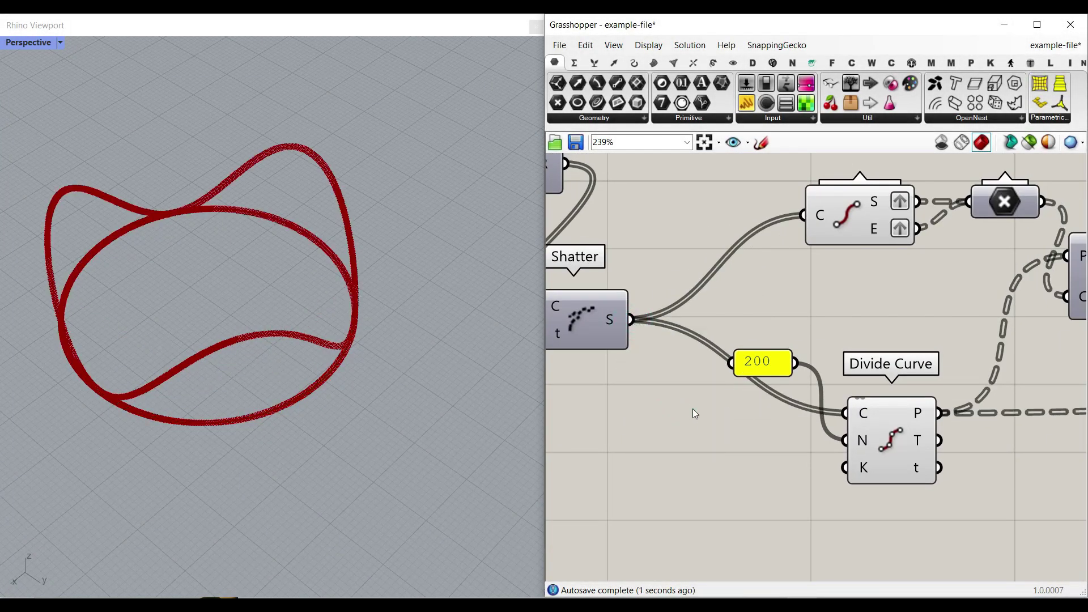
pyautogui.scroll(-3, 274, 352)
pyautogui.moveTo(274, 352); pyautogui.dragTo(187, 408, button='right')
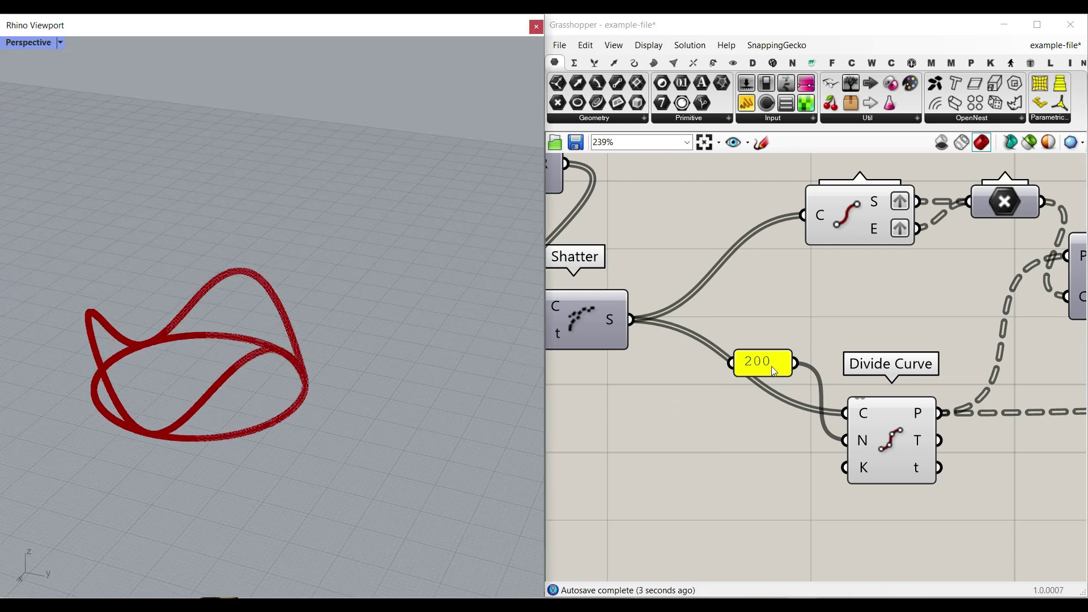
# Step: Turn off the preview of the End Points and Divide Curve components
pyautogui.scroll(-5, 774, 370)
pyautogui.moveTo(784, 416); pyautogui.dragTo(688, 236)
pyautogui.rightClick(689, 232)
pyautogui.click(700, 251)
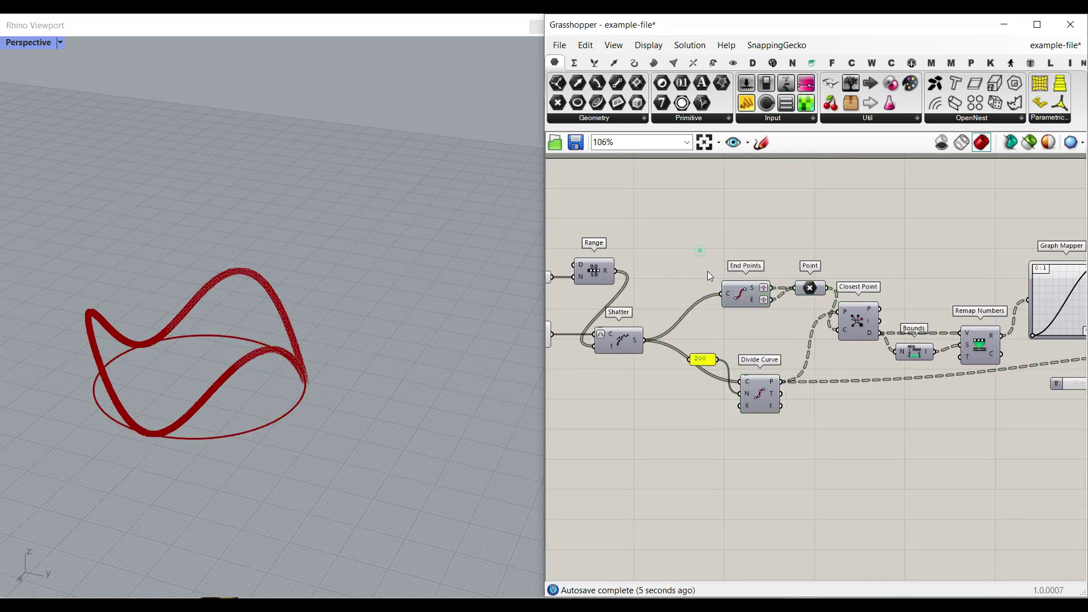
# Step: Place the 200 panel beside the count input of Divide Curve
pyautogui.scroll(3, 759, 270)
pyautogui.moveTo(735, 455); pyautogui.dragTo(735, 441)
pyautogui.moveTo(675, 385); pyautogui.dragTo(673, 427)
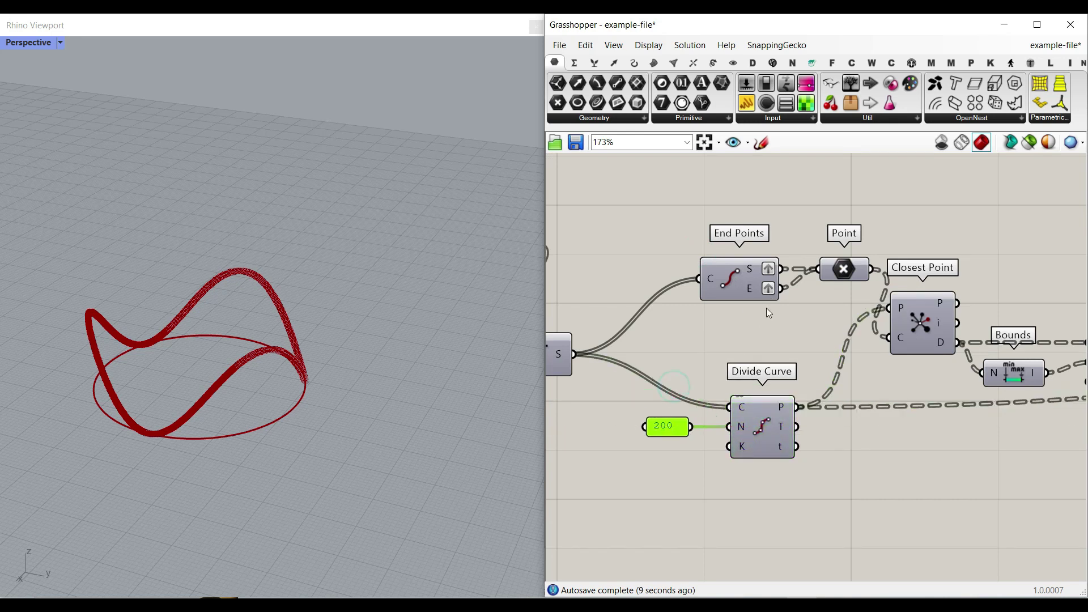
pyautogui.moveTo(927, 355); pyautogui.dragTo(733, 349, button='right')
pyautogui.scroll(-2, 734, 349)
pyautogui.moveTo(896, 320); pyautogui.dragTo(697, 322, button='right')
pyautogui.moveTo(162, 362); pyautogui.dragTo(250, 341, button='right')
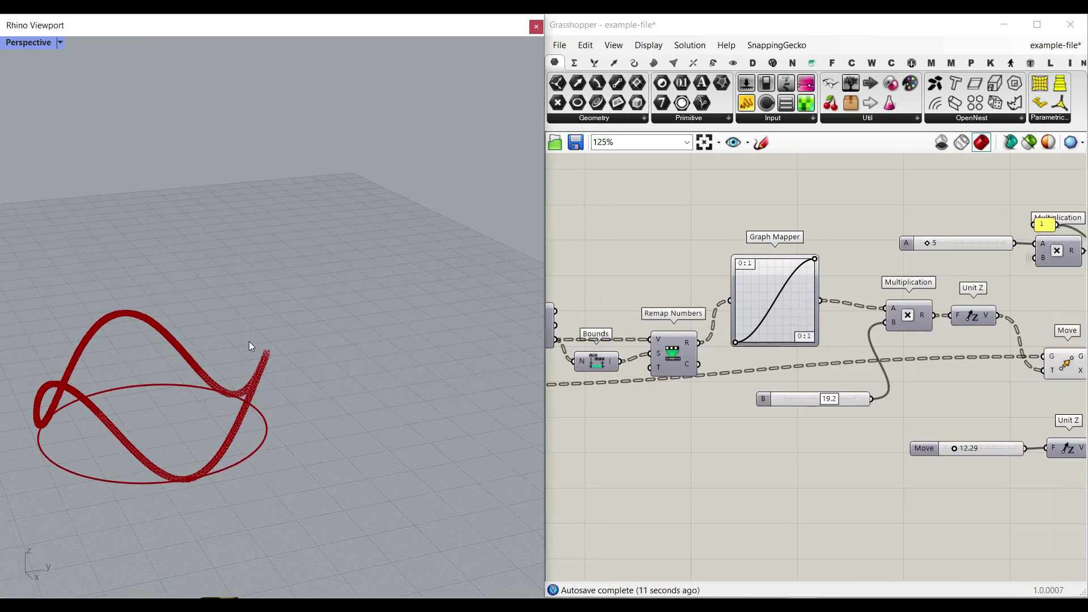
pyautogui.scroll(6, 297, 357)
pyautogui.keyDown('shift'); pyautogui.moveTo(181, 393); pyautogui.dragTo(294, 342, button='right'); pyautogui.keyUp('shift')
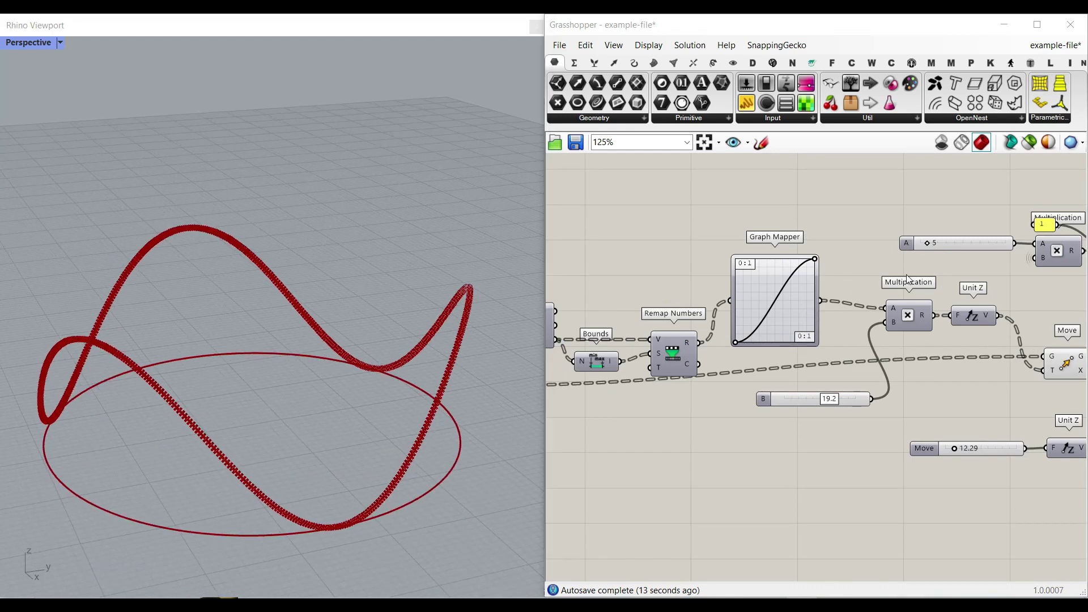
# Step: Turn on the preview of the Interpolate curve and turn off the preview of the moved points feeding it
pyautogui.moveTo(1024, 327); pyautogui.dragTo(886, 349, button='right')
pyautogui.moveTo(1035, 422); pyautogui.dragTo(876, 406, button='right')
pyautogui.scroll(3, 877, 407)
pyautogui.moveTo(840, 374); pyautogui.dragTo(771, 323, button='right')
pyautogui.rightClick(756, 317)
pyautogui.click(763, 344)
pyautogui.rightClick(629, 282)
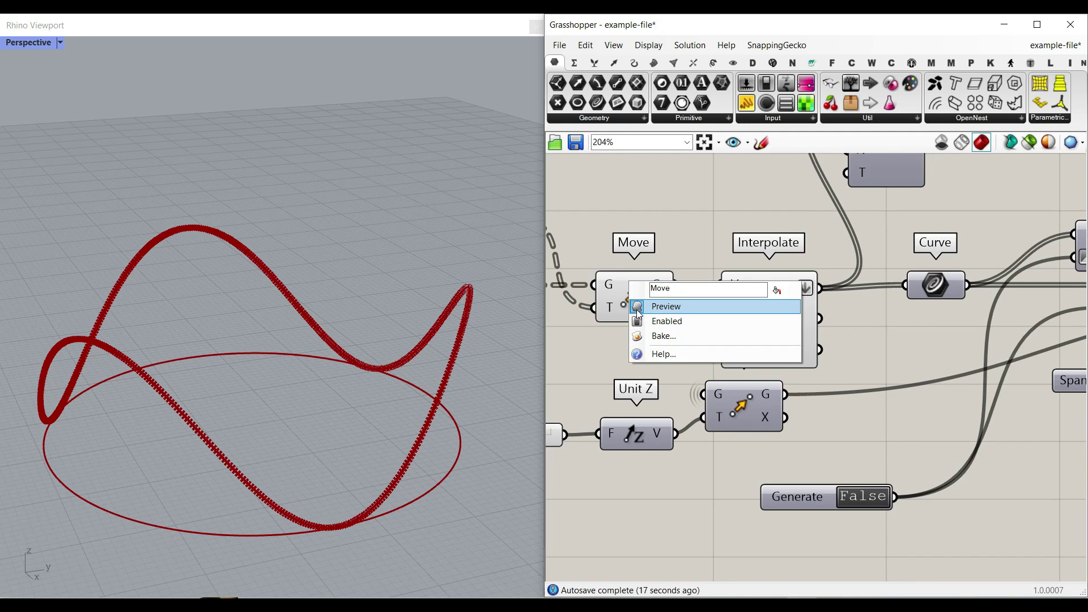
pyautogui.click(638, 307)
pyautogui.moveTo(376, 335); pyautogui.dragTo(328, 351, button='right')
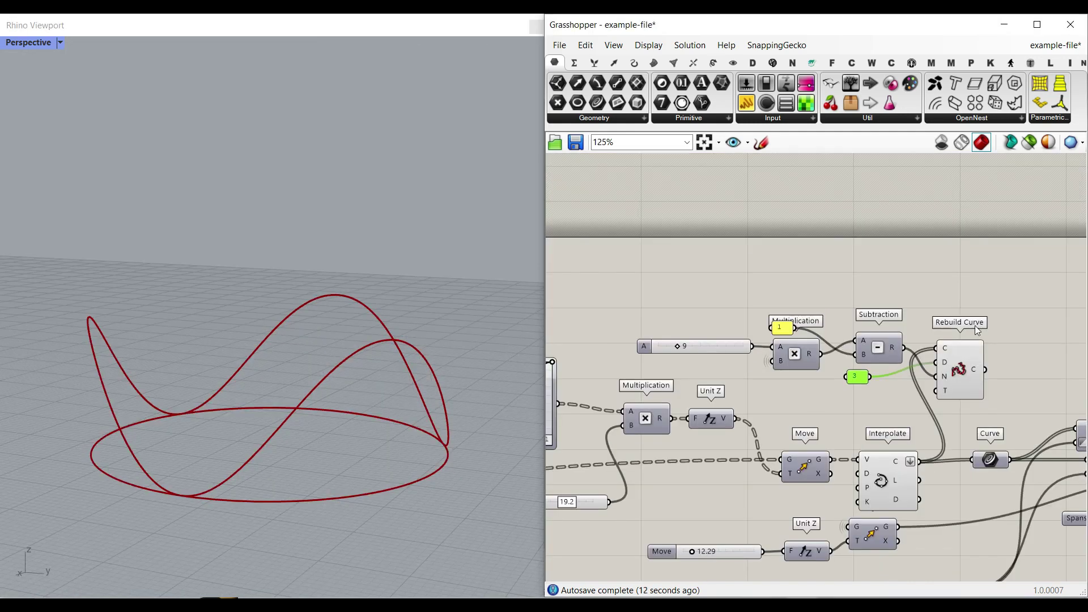
pyautogui.scroll(3, 975, 368)
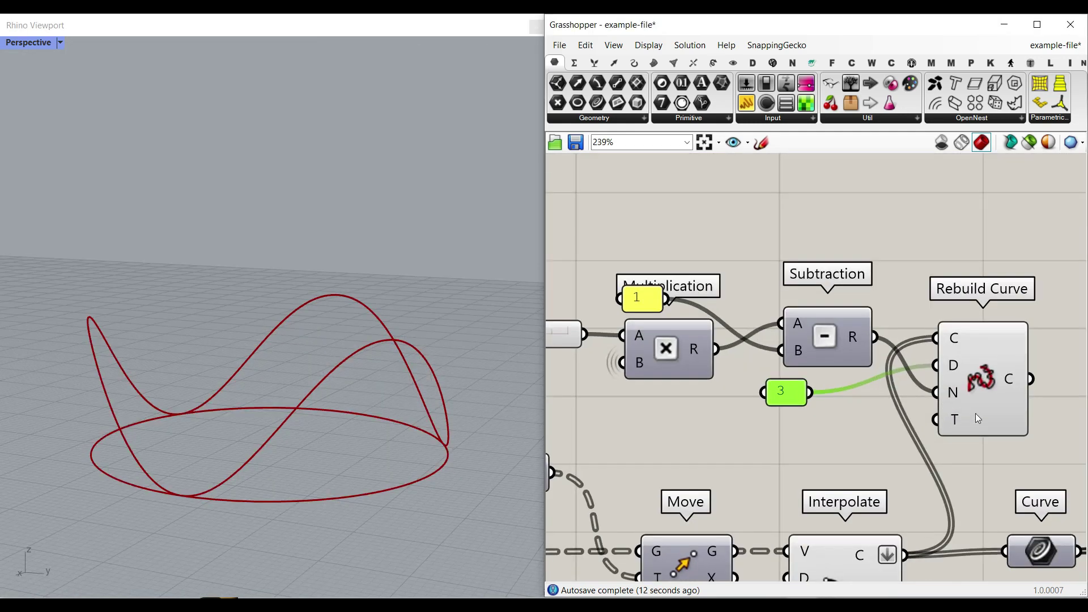
# Step: Select the Rebuild Curve component and change the Graph Mapper's graph type to Sigmoid-Logits
pyautogui.moveTo(975, 418); pyautogui.dragTo(896, 345, button='right')
pyautogui.click(898, 338)
pyautogui.scroll(-6, 640, 368)
pyautogui.moveTo(641, 368); pyautogui.dragTo(907, 327, button='right')
pyautogui.scroll(4, 689, 341)
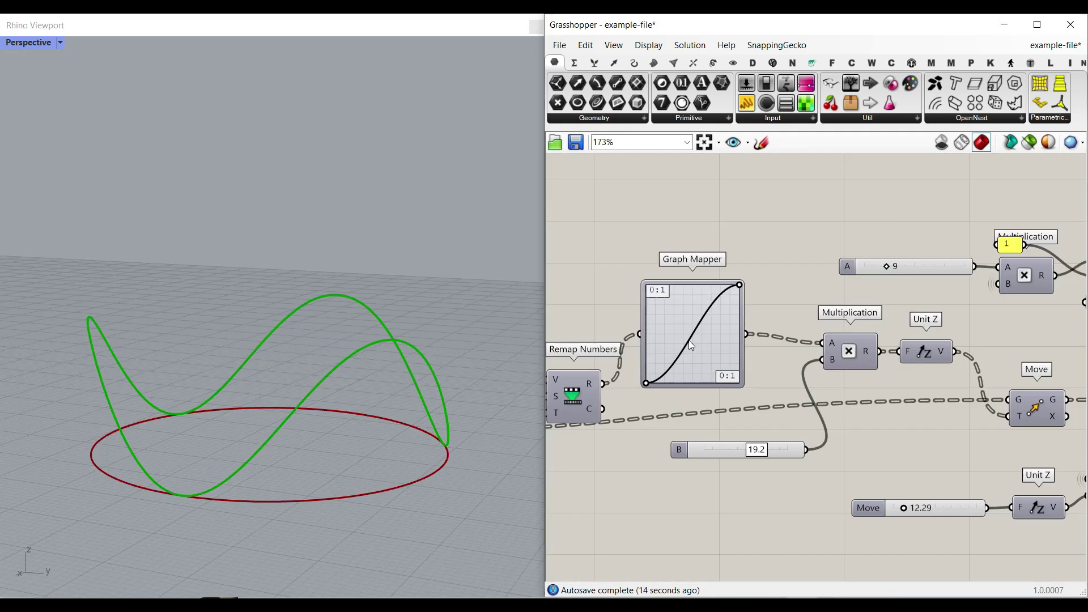
pyautogui.scroll(1, 688, 340)
pyautogui.rightClick(682, 358)
pyautogui.click(713, 526)
pyautogui.click(831, 531)
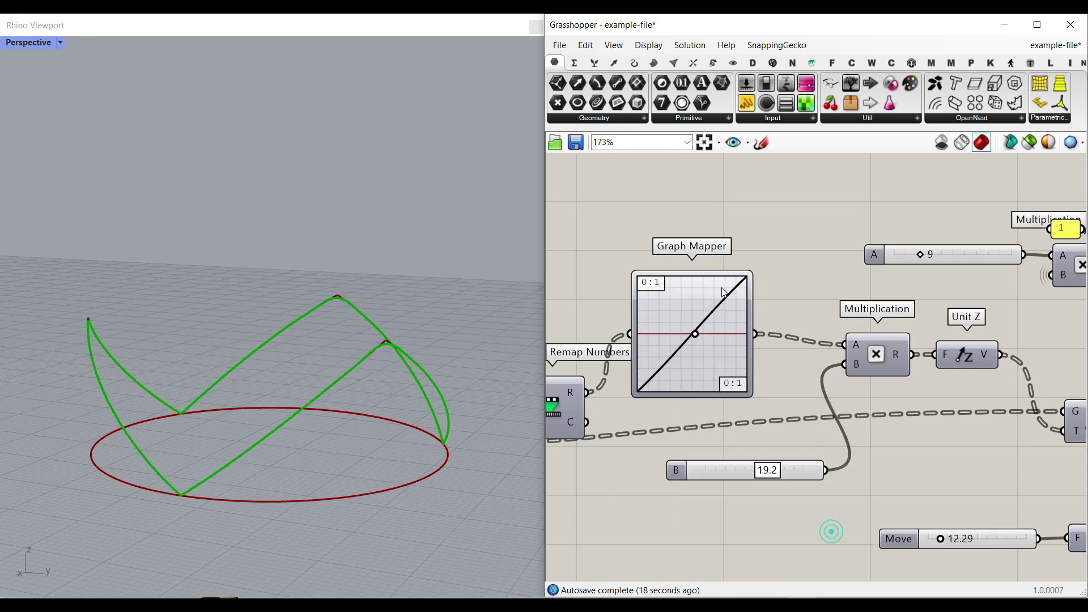
# Step: Steepen the Graph Mapper's sigmoid into a near-vertical step and compare the rebuilt curve with the interpolated one
pyautogui.moveTo(696, 335); pyautogui.dragTo(743, 334)
pyautogui.scroll(4, 290, 422)
pyautogui.moveTo(395, 394); pyautogui.dragTo(318, 410, button='right')
pyautogui.scroll(1, 277, 300)
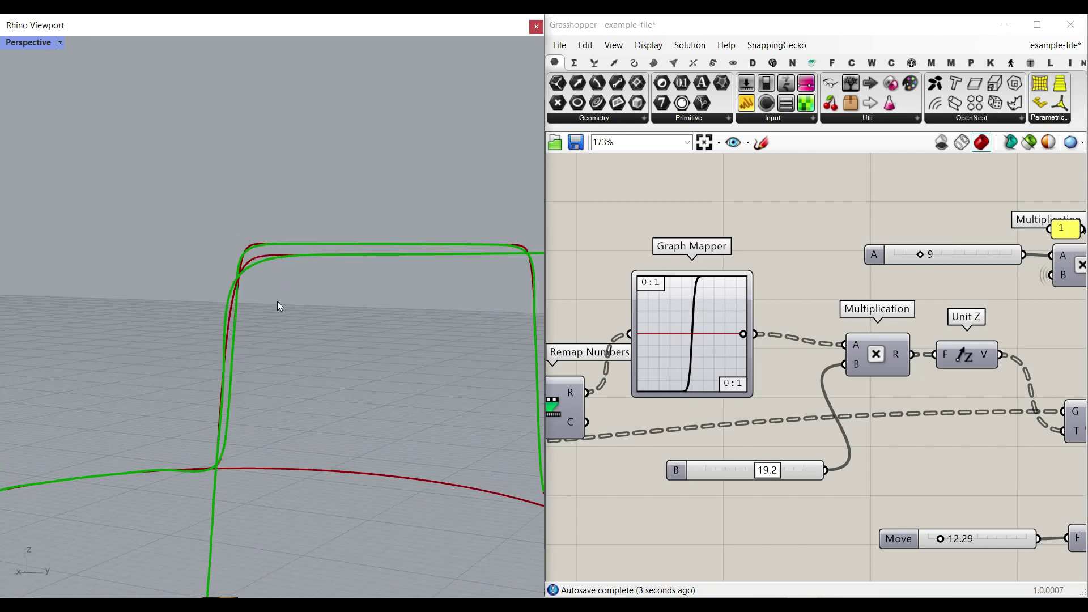
pyautogui.scroll(-4, 277, 301)
pyautogui.moveTo(277, 301); pyautogui.dragTo(260, 291, button='right')
pyautogui.scroll(3, 205, 486)
# Step: Set the A slider of the multiplication feeding Rebuild Curve to 5 and inspect the looser rebuilt curve
pyautogui.moveTo(1003, 288); pyautogui.dragTo(583, 333, button='right')
pyautogui.scroll(3, 708, 334)
pyautogui.moveTo(695, 324); pyautogui.dragTo(670, 331)
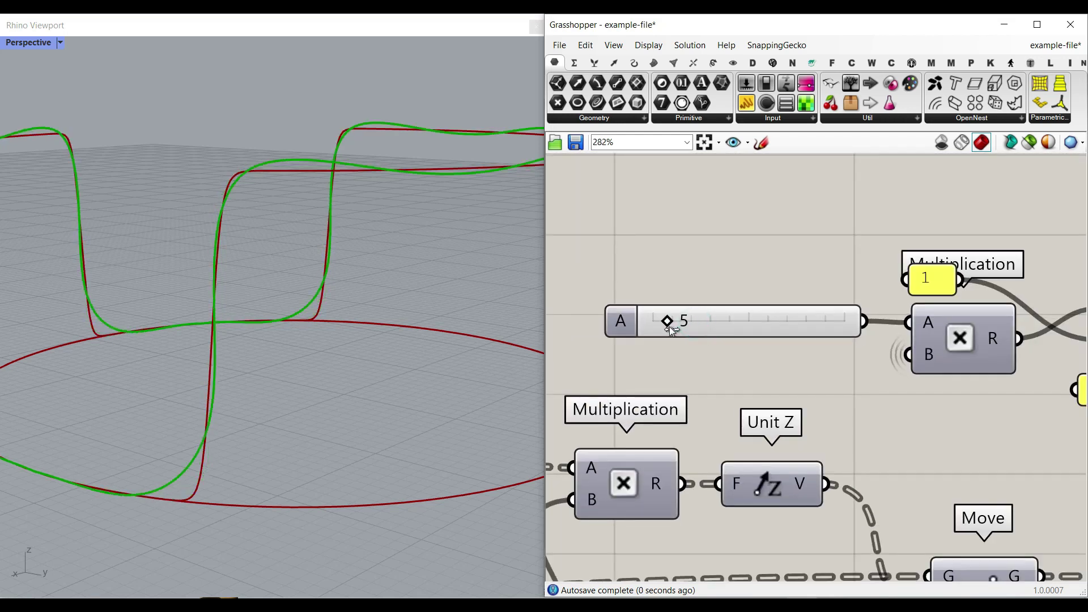
pyautogui.scroll(-5, 730, 325)
pyautogui.scroll(-2, 354, 323)
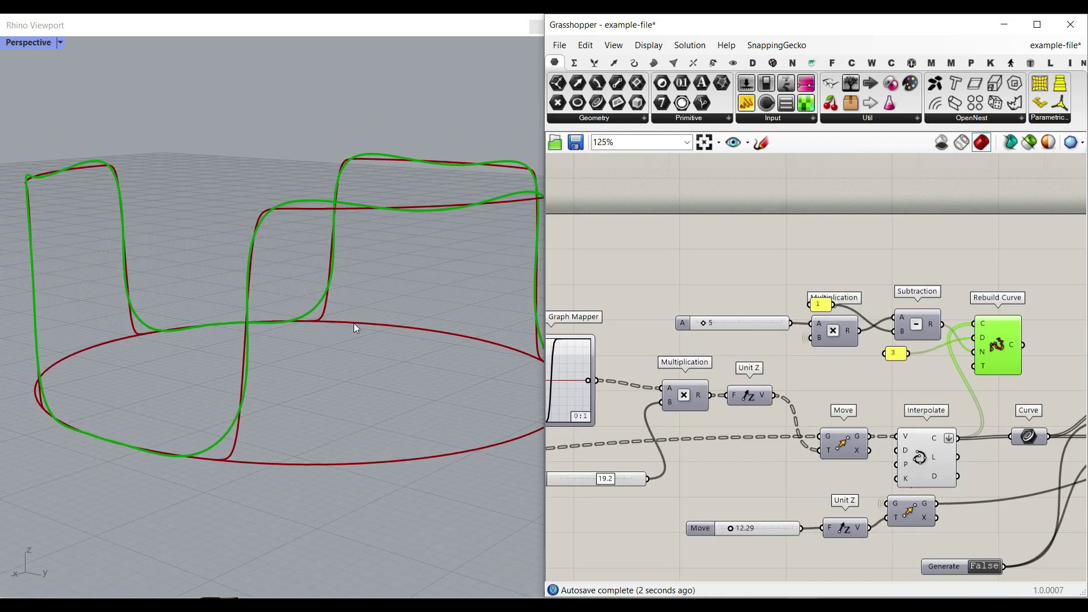
pyautogui.moveTo(353, 323); pyautogui.dragTo(304, 344, button='right')
pyautogui.scroll(-3, 371, 295)
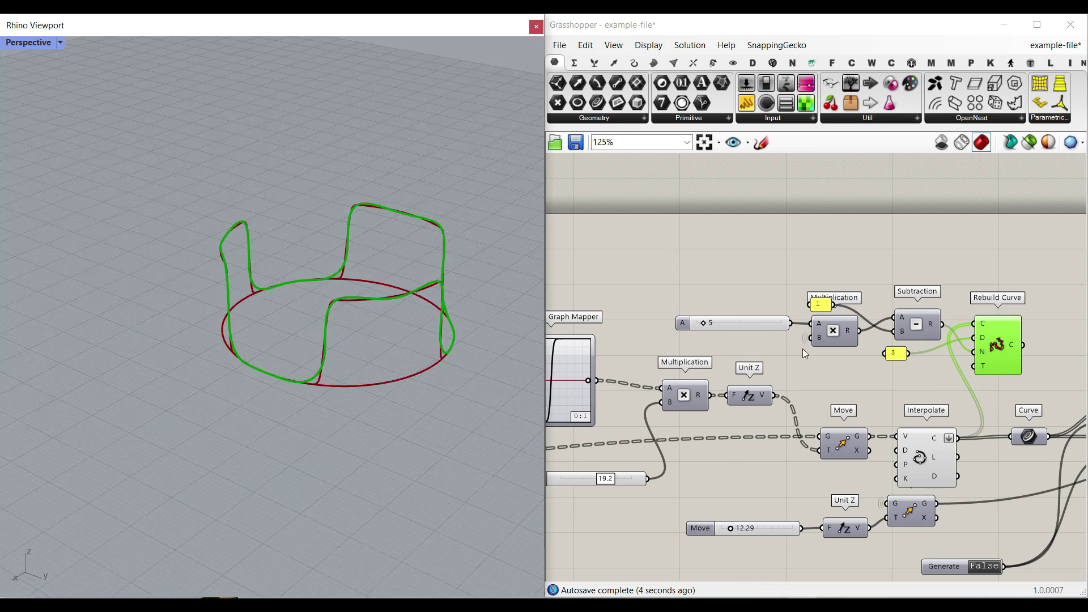
# Step: Bake the rebuilt curve with default attributes and move the baked copy away from the model
pyautogui.moveTo(1015, 359); pyautogui.dragTo(818, 309, button='right')
pyautogui.rightClick(820, 299)
pyautogui.click(833, 316)
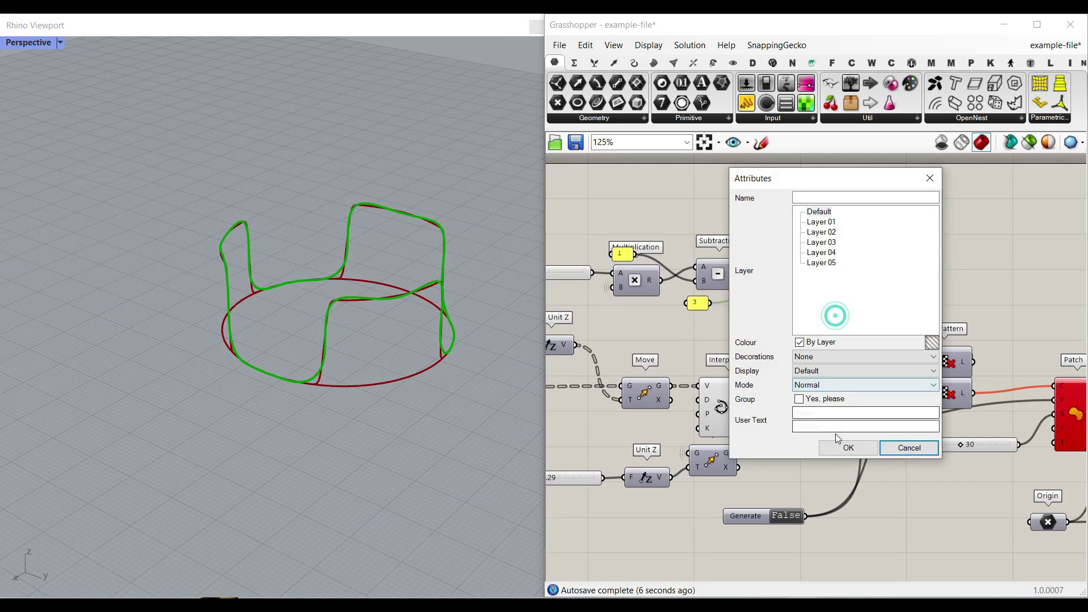
pyautogui.click(840, 448)
pyautogui.moveTo(416, 341); pyautogui.dragTo(410, 357, button='right')
pyautogui.moveTo(377, 294); pyautogui.dragTo(261, 331)
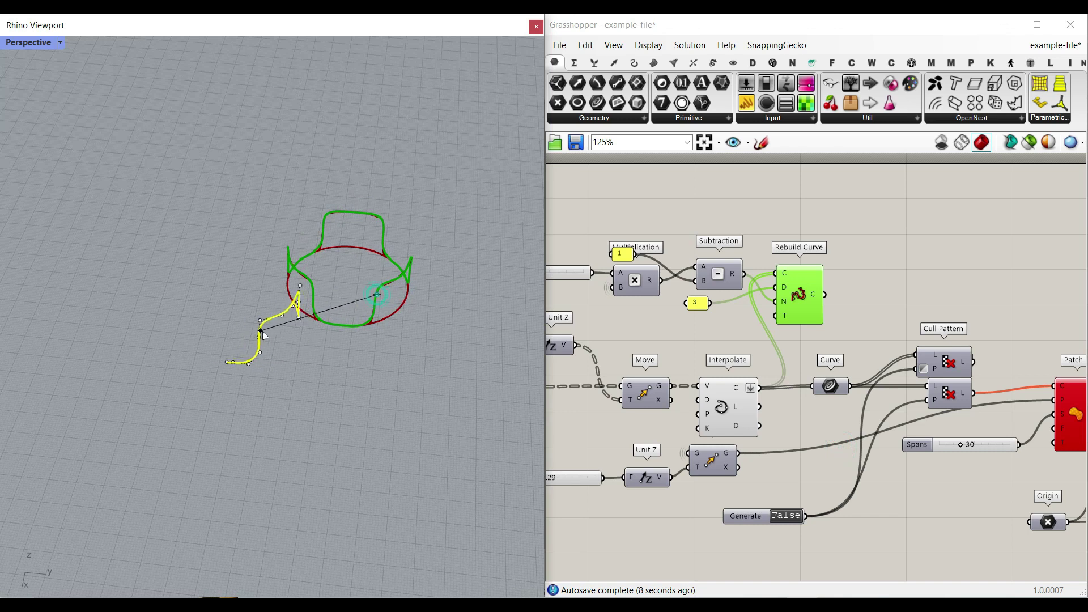
# Step: Examine the baked curve's control points, and undo the move and the bake
pyautogui.click(327, 373)
pyautogui.moveTo(328, 374); pyautogui.dragTo(324, 294, button='right')
pyautogui.scroll(8, 300, 294)
pyautogui.click(235, 257)
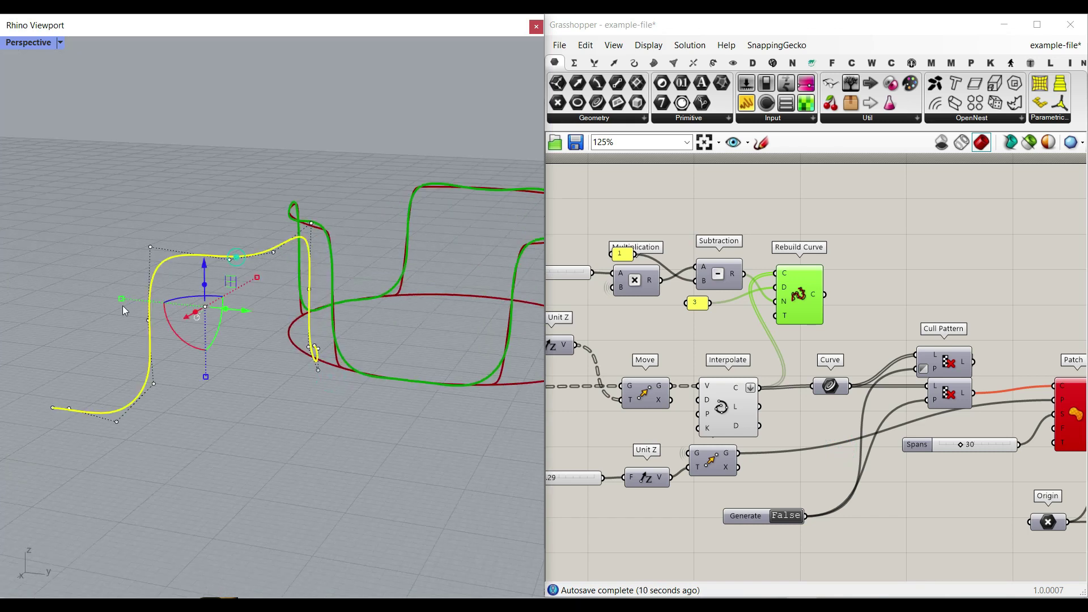
pyautogui.click(270, 405)
pyautogui.hotkey('ctrl', 'z')
pyautogui.hotkey('ctrl', 'z')
# Step: Turn off the preview of Rebuild Curve so only the interpolated curve and the circle are displayed
pyautogui.scroll(-5, 267, 393)
pyautogui.moveTo(426, 256); pyautogui.dragTo(432, 288, button='right')
pyautogui.moveTo(876, 236); pyautogui.dragTo(578, 322)
pyautogui.rightClick(665, 226)
pyautogui.click(696, 249)
pyautogui.scroll(4, 753, 269)
pyautogui.moveTo(751, 244); pyautogui.dragTo(788, 292)
pyautogui.moveTo(747, 396); pyautogui.dragTo(749, 396)
pyautogui.moveTo(759, 396); pyautogui.dragTo(750, 400)
pyautogui.click(775, 330)
pyautogui.moveTo(775, 329); pyautogui.dragTo(888, 316, button='right')
pyautogui.scroll(-1, 882, 319)
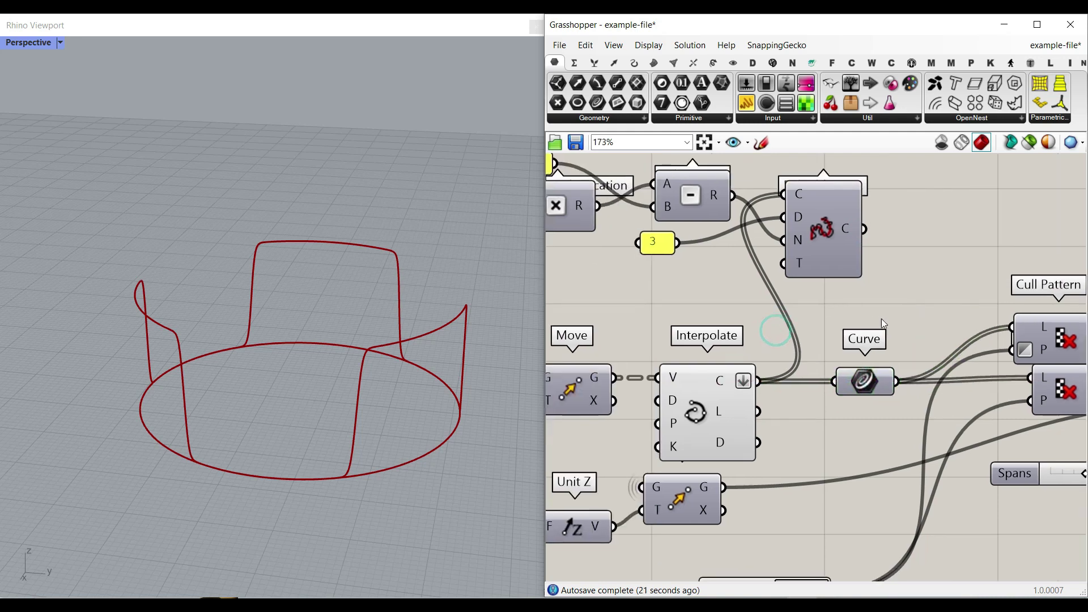
# Step: Spread the two overlapping Cull Pattern components apart on the canvas
pyautogui.scroll(-3, 881, 319)
pyautogui.scroll(2, 839, 356)
pyautogui.moveTo(833, 361); pyautogui.dragTo(767, 358, button='right')
pyautogui.moveTo(920, 354); pyautogui.dragTo(840, 308, button='right')
pyautogui.scroll(2, 886, 310)
pyautogui.moveTo(886, 312); pyautogui.dragTo(865, 329)
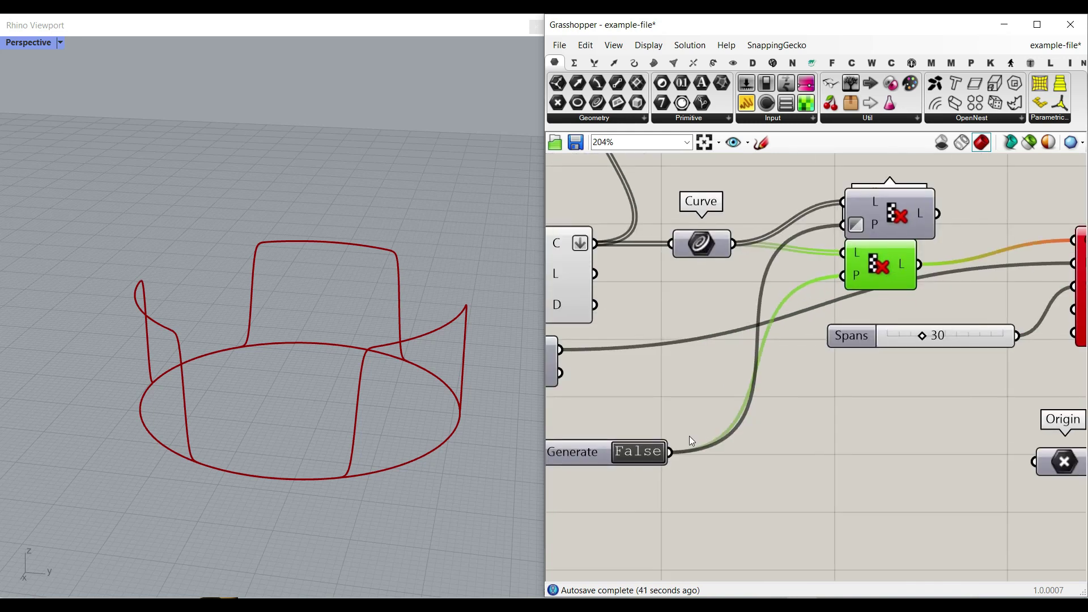
pyautogui.moveTo(898, 262); pyautogui.dragTo(849, 311, button='right')
pyautogui.moveTo(849, 310)
pyautogui.mouseDown()
pyautogui.moveTo(829, 321)
pyautogui.moveTo(850, 318)
pyautogui.mouseUp()
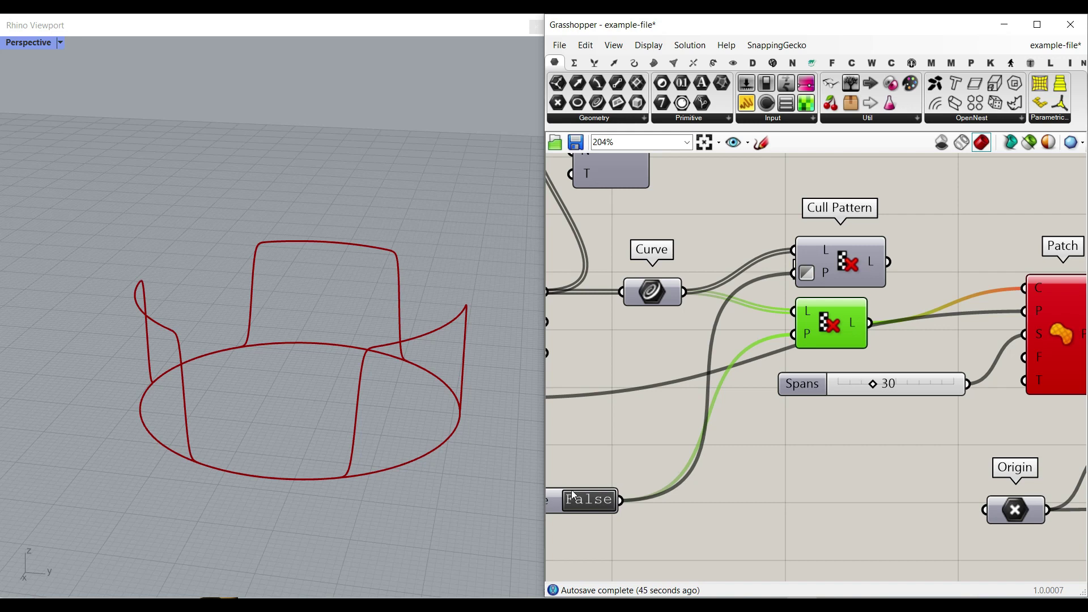
pyautogui.moveTo(850, 348); pyautogui.dragTo(835, 381, button='right')
pyautogui.moveTo(834, 381); pyautogui.dragTo(796, 274)
# Step: Check the Invert option on the upper Cull Pattern's P input and turn on that component's preview
pyautogui.rightClick(795, 274)
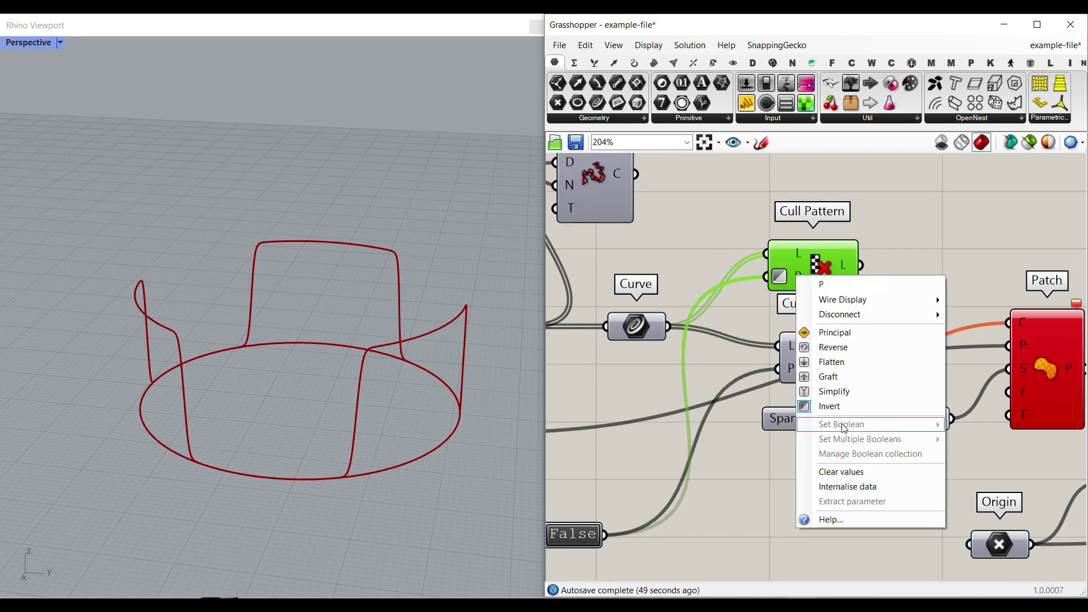
pyautogui.click(849, 221)
pyautogui.rightClick(811, 259)
pyautogui.click(833, 280)
pyautogui.click(816, 263)
pyautogui.moveTo(724, 354); pyautogui.dragTo(780, 326, button='right')
pyautogui.moveTo(581, 485); pyautogui.dragTo(656, 448, button='right')
pyautogui.moveTo(940, 176); pyautogui.dragTo(860, 238, button='right')
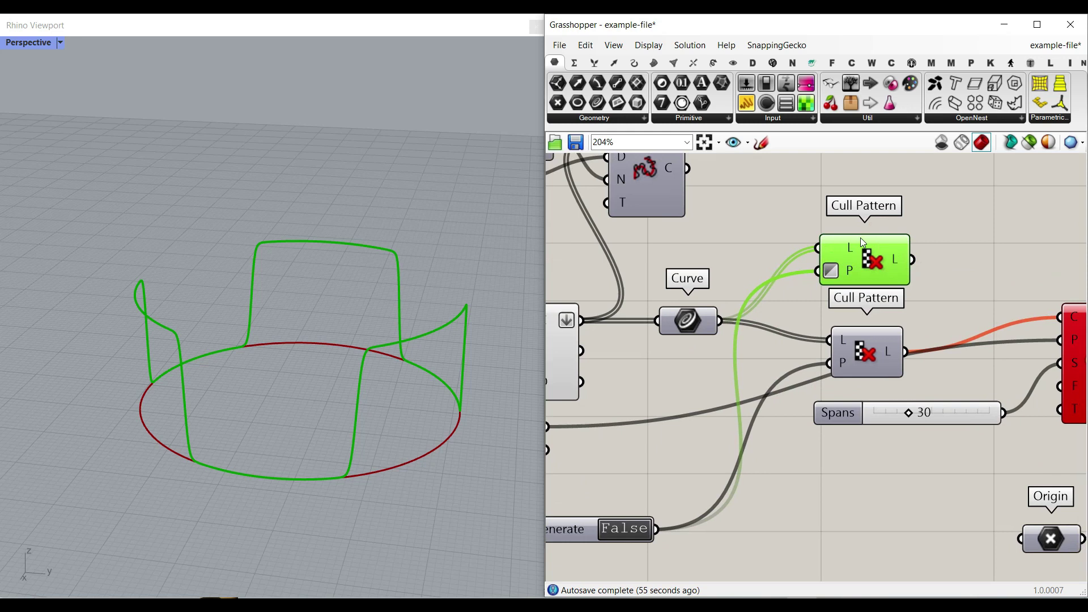
# Step: Set the Generate toggle to True and select each Cull Pattern to compare which one passes the curves
pyautogui.click(624, 531)
pyautogui.click(944, 253)
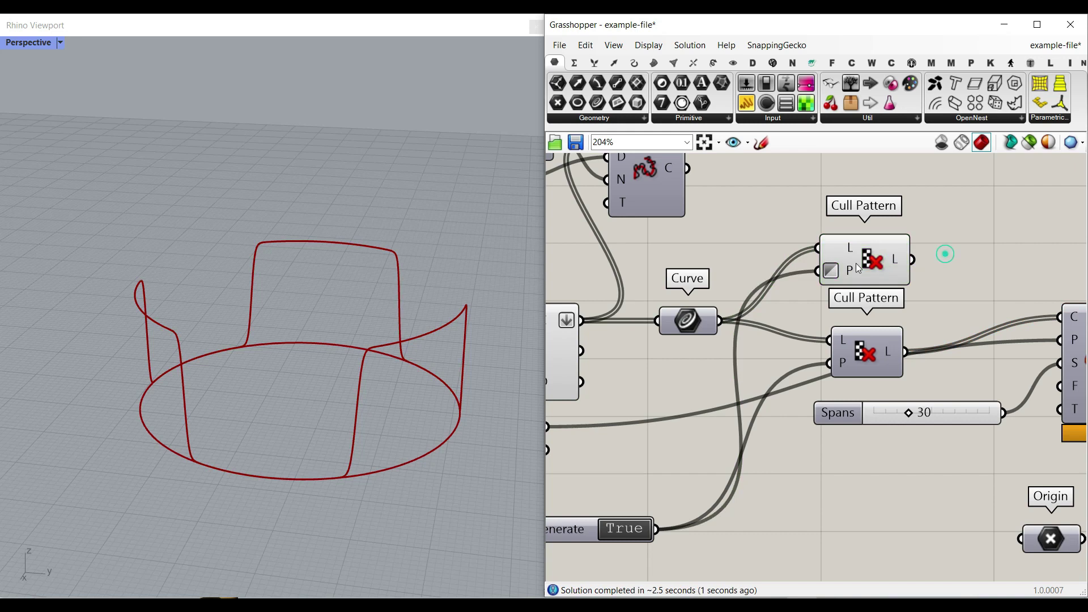
pyautogui.click(896, 258)
pyautogui.moveTo(899, 386); pyautogui.dragTo(781, 337, button='right')
pyautogui.moveTo(761, 314); pyautogui.dragTo(730, 291)
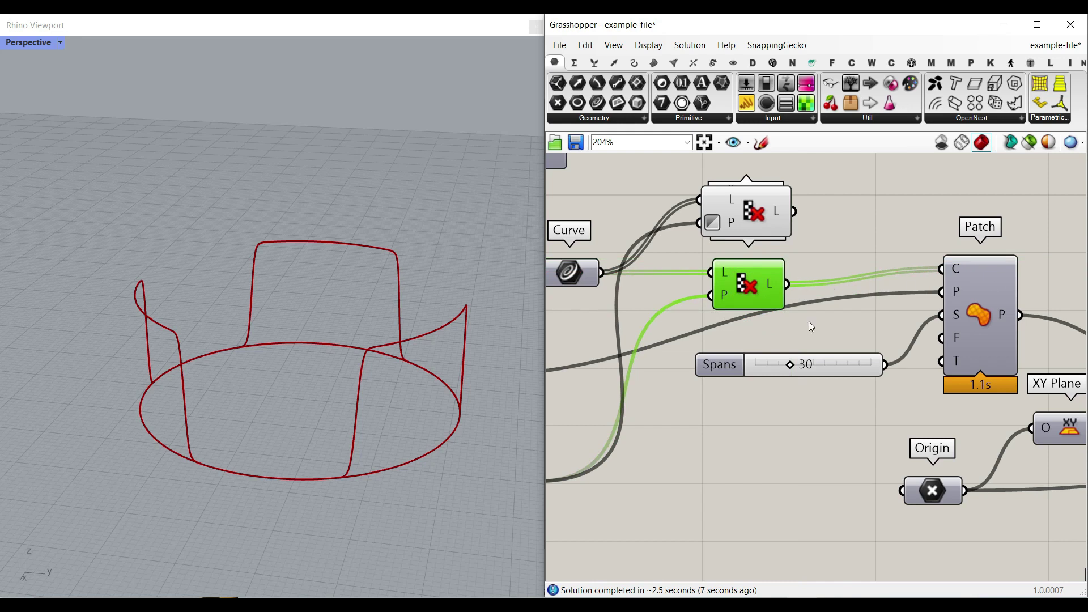
# Step: Select the Patch component and show where it is found among the freeform surface components
pyautogui.moveTo(808, 321); pyautogui.dragTo(743, 326, button='right')
pyautogui.moveTo(914, 295); pyautogui.dragTo(904, 309)
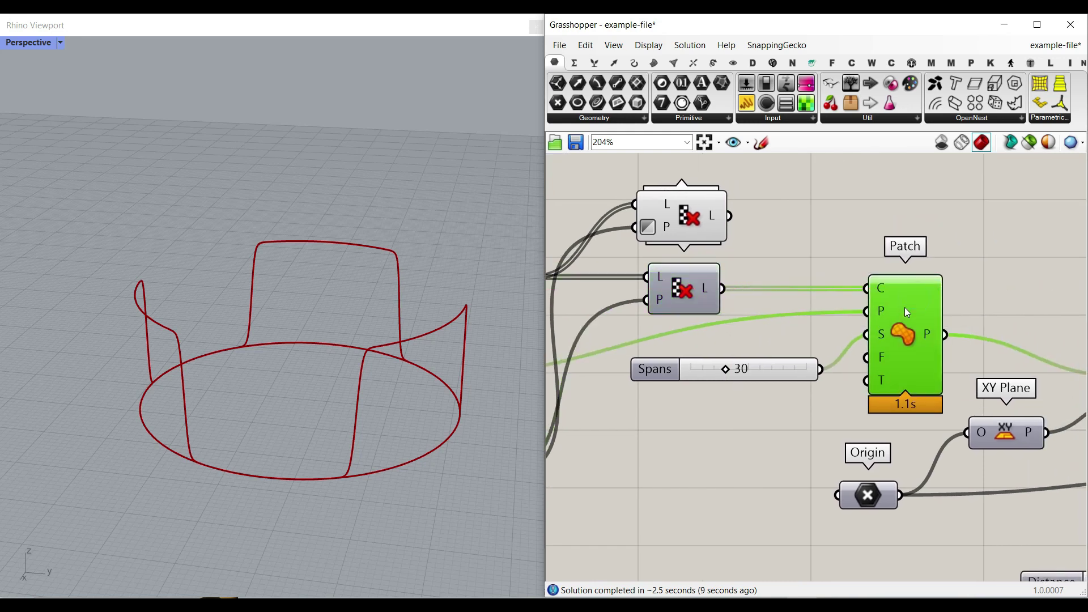
pyautogui.click(653, 62)
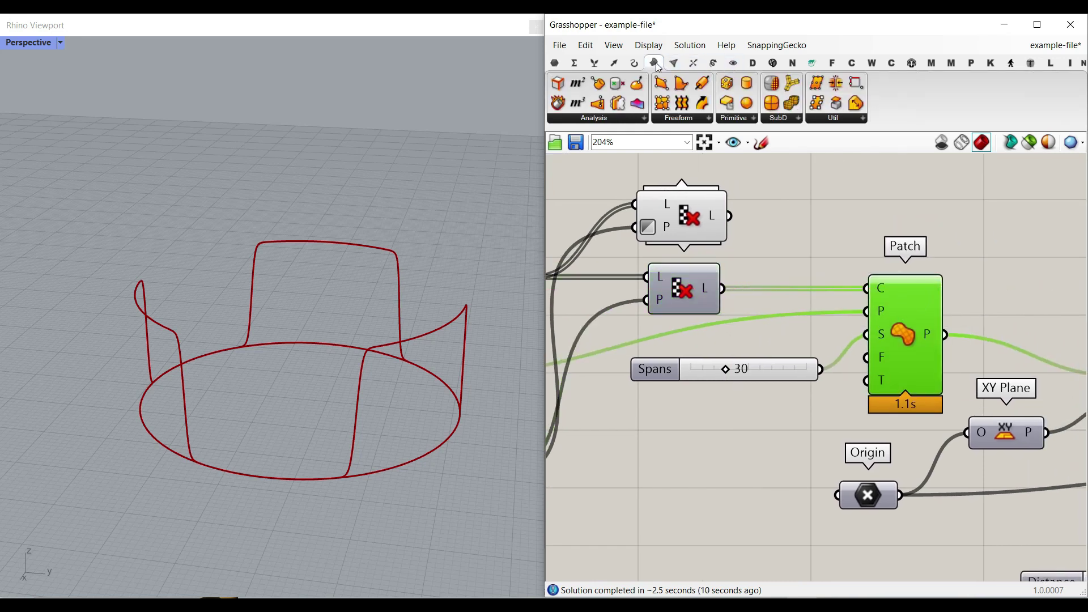
pyautogui.click(710, 119)
pyautogui.click(934, 216)
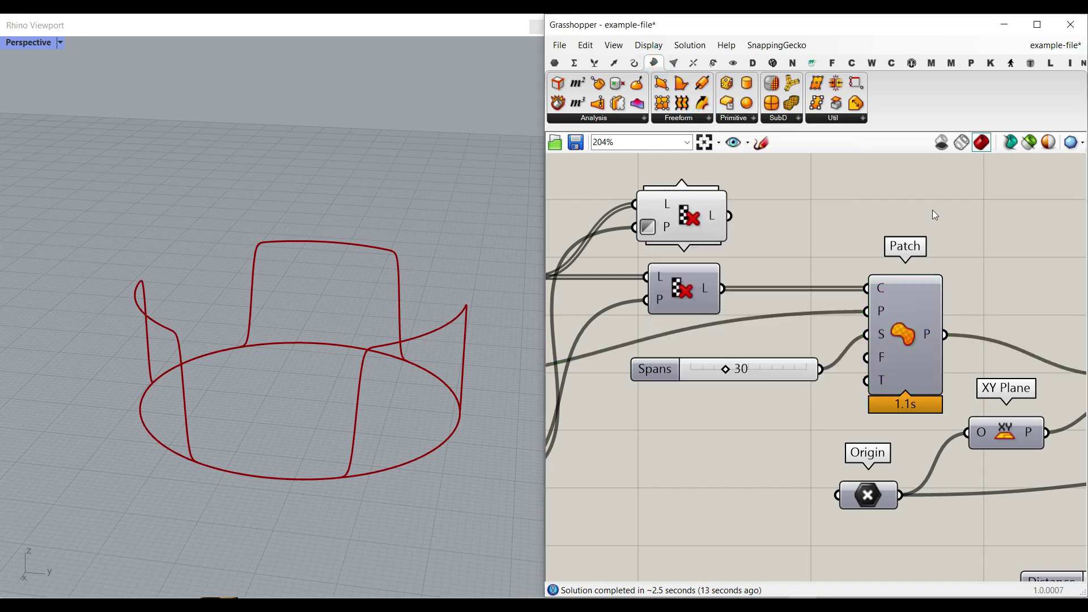
# Step: Turn on the preview of the Patch surface and inspect it from several angles
pyautogui.rightClick(905, 326)
pyautogui.click(919, 349)
pyautogui.click(892, 324)
pyautogui.moveTo(416, 340); pyautogui.dragTo(336, 340, button='right')
pyautogui.scroll(4, 335, 409)
pyautogui.moveTo(338, 414); pyautogui.dragTo(382, 410, button='right')
# Step: Trace the Patch's point input back through the lower Move component to the circle's centre Point
pyautogui.moveTo(800, 353); pyautogui.dragTo(864, 332, button='right')
pyautogui.scroll(-3, 991, 309)
pyautogui.scroll(3, 779, 346)
pyautogui.click(816, 315)
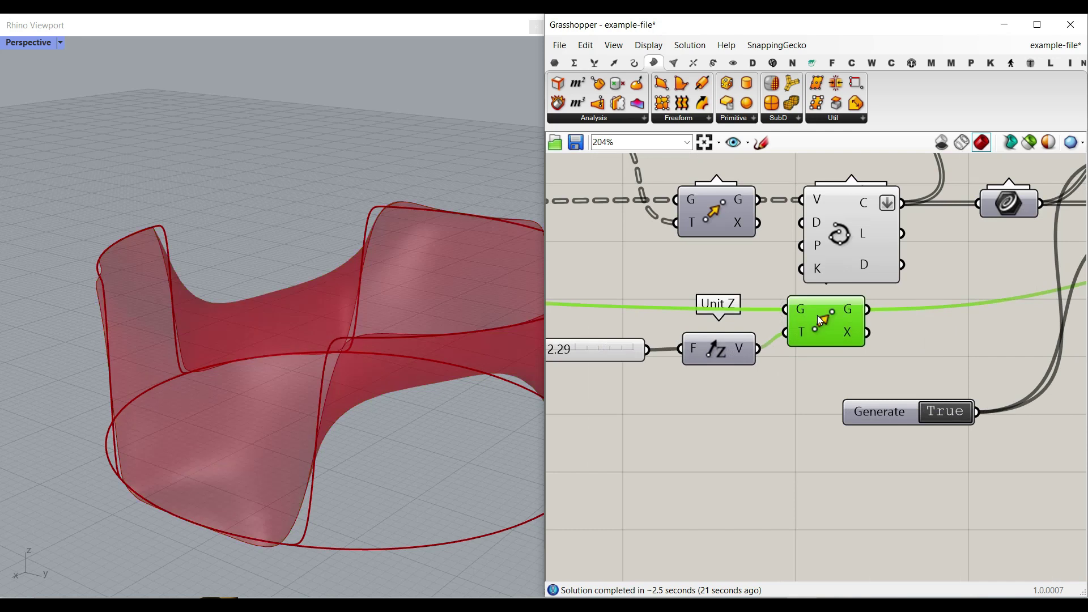
pyautogui.scroll(-4, 821, 315)
pyautogui.moveTo(723, 308); pyautogui.dragTo(1019, 326, button='right')
pyautogui.moveTo(725, 311); pyautogui.dragTo(1063, 348, button='right')
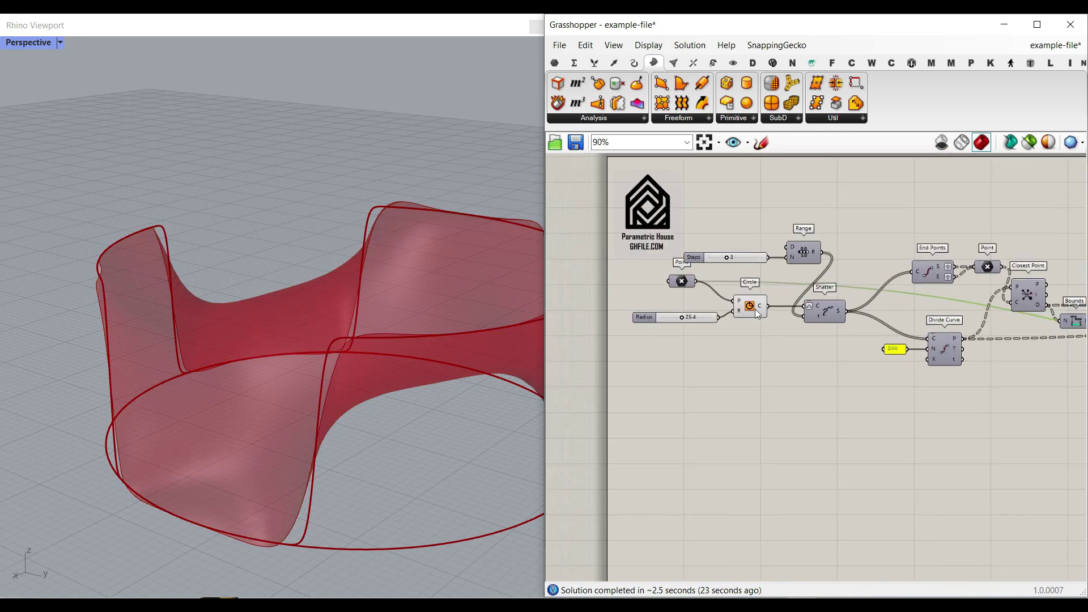
pyautogui.scroll(3, 755, 308)
pyautogui.rightClick(661, 275)
pyautogui.click(660, 274)
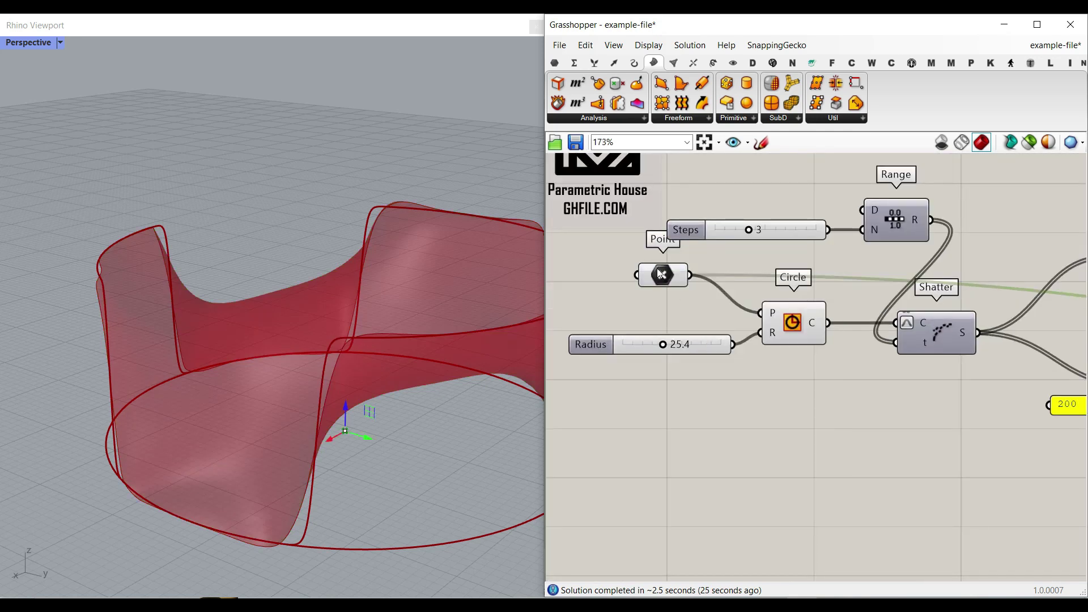
pyautogui.scroll(-7, 457, 316)
pyautogui.moveTo(457, 315); pyautogui.dragTo(382, 342, button='right')
pyautogui.scroll(6, 391, 439)
pyautogui.rightClick(656, 276)
pyautogui.click(695, 296)
# Step: Turn on the preview of the lower Move component that raises the centre point
pyautogui.moveTo(849, 333); pyautogui.dragTo(623, 334, button='right')
pyautogui.scroll(-6, 623, 334)
pyautogui.scroll(3, 991, 363)
pyautogui.moveTo(1014, 354); pyautogui.dragTo(907, 347, button='right')
pyautogui.scroll(3, 907, 347)
pyautogui.rightClick(782, 358)
pyautogui.click(807, 386)
pyautogui.moveTo(255, 378); pyautogui.dragTo(309, 383, button='right')
pyautogui.moveTo(621, 366); pyautogui.dragTo(659, 372, button='right')
pyautogui.moveTo(1016, 324); pyautogui.dragTo(852, 325, button='right')
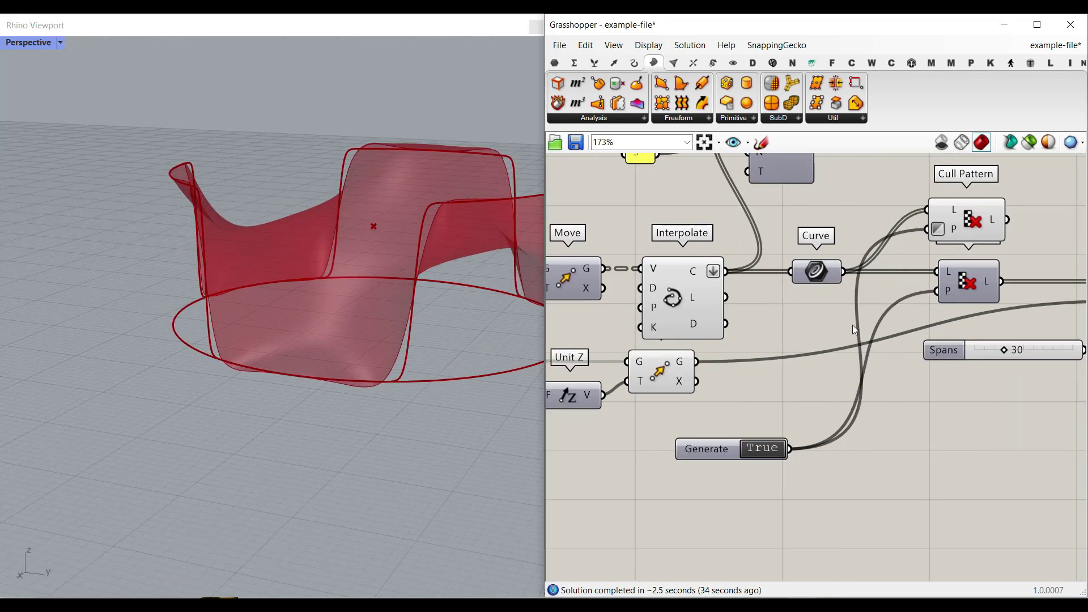
# Step: Set Generate to False and raise the centre point by setting the Move slider to 25.58
pyautogui.moveTo(817, 417); pyautogui.dragTo(732, 431, button='right')
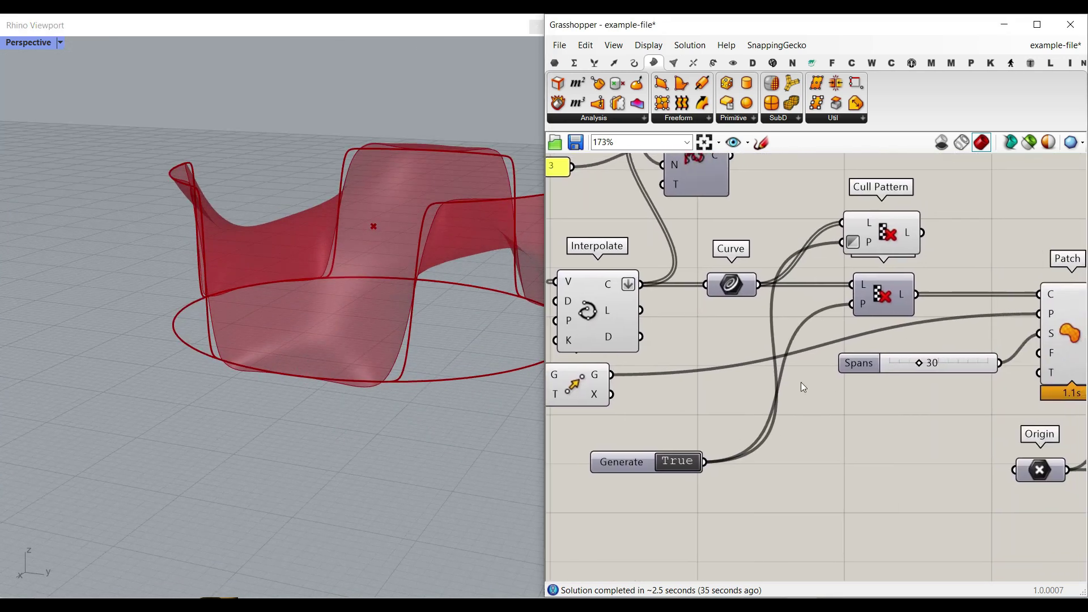
pyautogui.click(679, 462)
pyautogui.moveTo(606, 409); pyautogui.dragTo(606, 434, button='right')
pyautogui.moveTo(619, 432); pyautogui.dragTo(633, 427)
pyautogui.moveTo(985, 488); pyautogui.dragTo(727, 465, button='right')
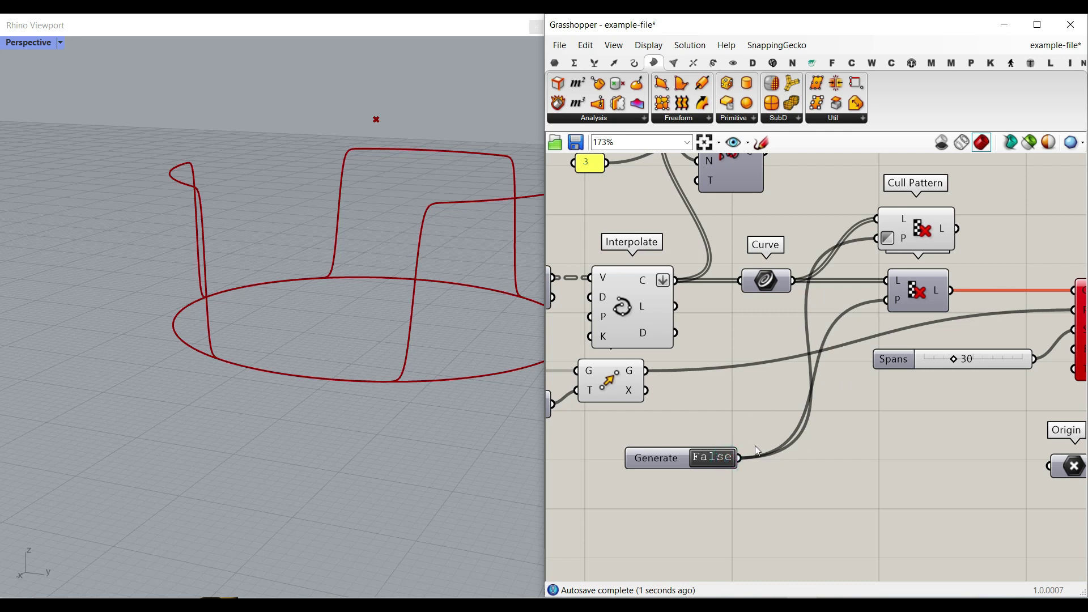
# Step: Set Generate to True and inspect how closely the patch follows the steep curve edges
pyautogui.doubleClick(728, 462)
pyautogui.moveTo(316, 316)
pyautogui.mouseDown(button='right')
pyautogui.moveTo(457, 296)
pyautogui.moveTo(268, 302)
pyautogui.moveTo(247, 335)
pyautogui.moveTo(287, 358)
pyautogui.moveTo(388, 379)
pyautogui.moveTo(413, 294)
pyautogui.moveTo(435, 275)
pyautogui.moveTo(317, 323)
pyautogui.mouseUp(button='right')
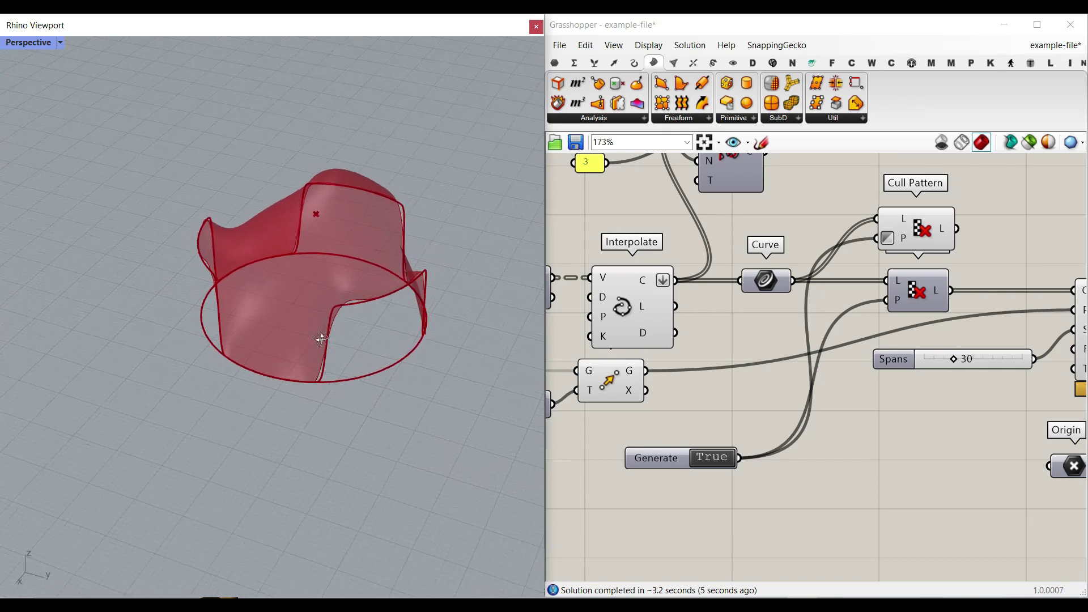
pyautogui.scroll(5, 273, 326)
pyautogui.scroll(4, 273, 327)
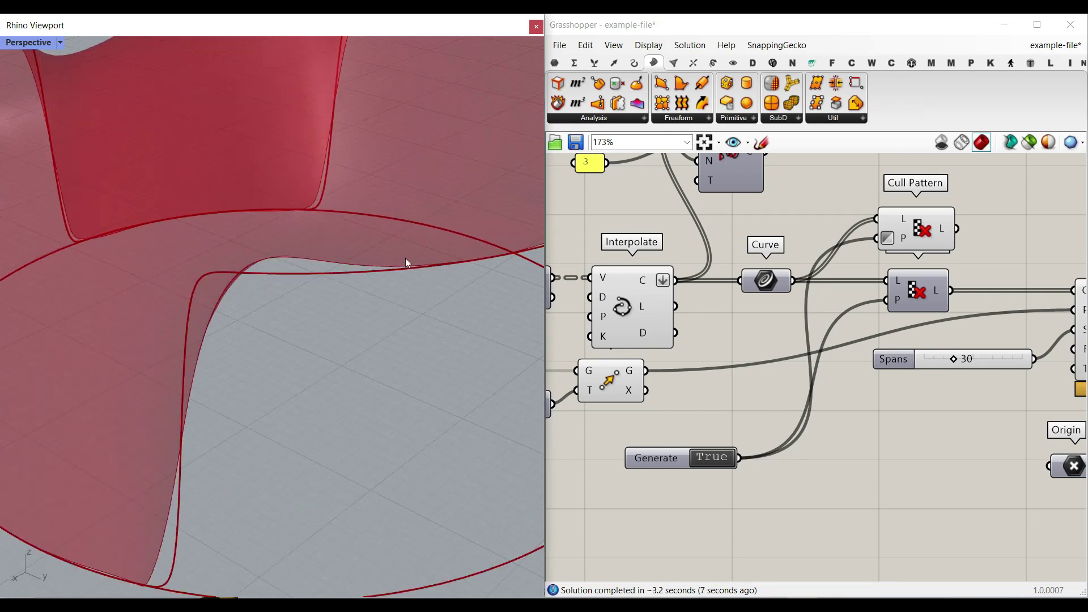
pyautogui.scroll(-8, 385, 266)
pyautogui.moveTo(369, 278); pyautogui.dragTo(284, 327, button='right')
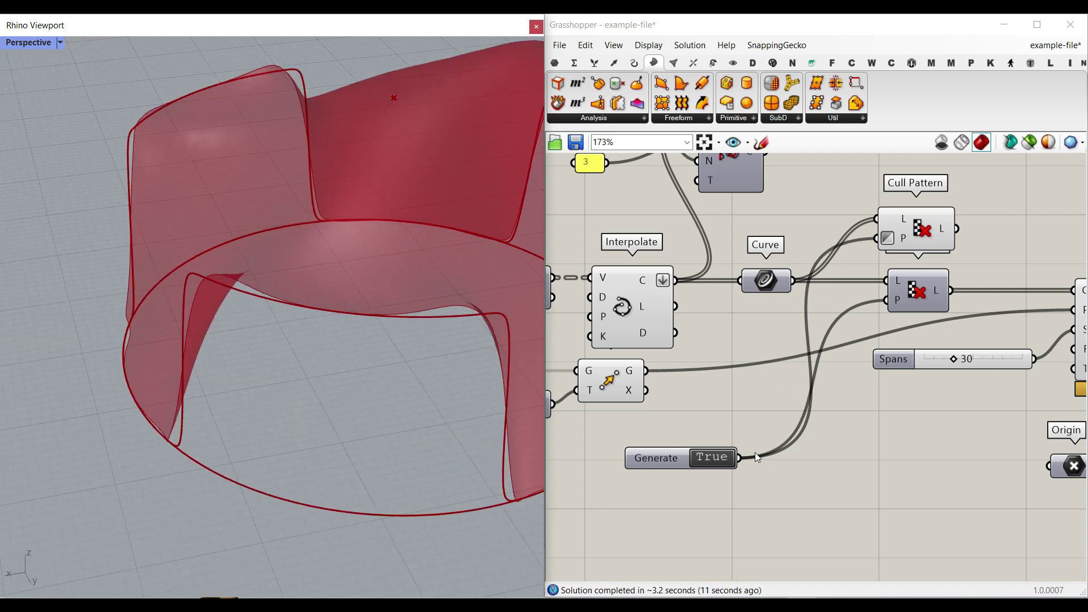
# Step: Set Generate to False and change the Graph Mapper's graph type to Conic
pyautogui.scroll(-3, 699, 357)
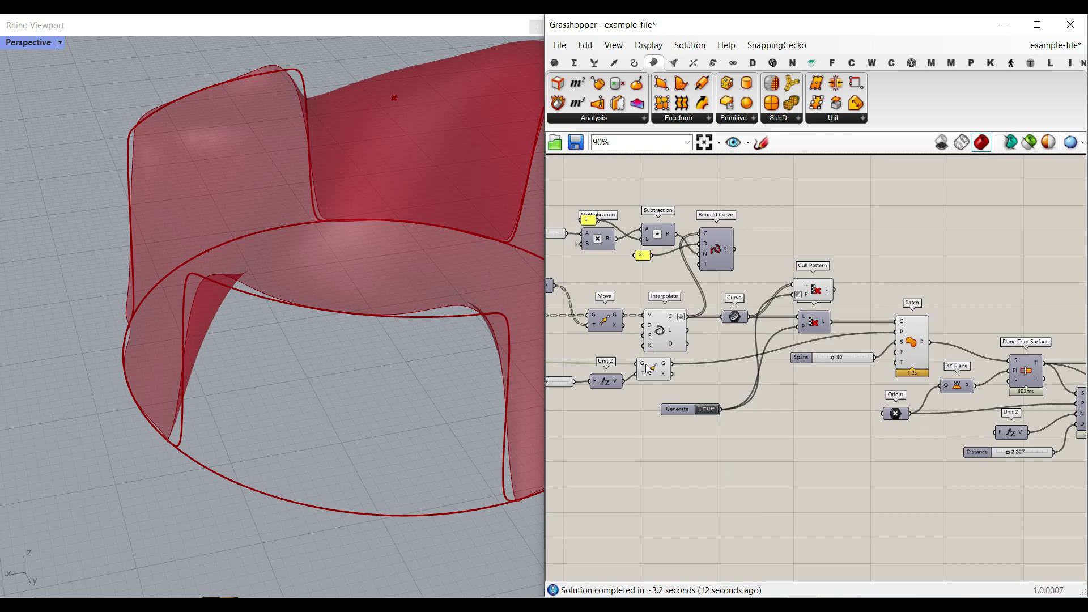
pyautogui.scroll(3, 706, 410)
pyautogui.click(706, 409)
pyautogui.scroll(-3, 705, 409)
pyautogui.moveTo(706, 409); pyautogui.dragTo(1082, 410, button='right')
pyautogui.scroll(1, 747, 301)
pyautogui.scroll(5, 747, 300)
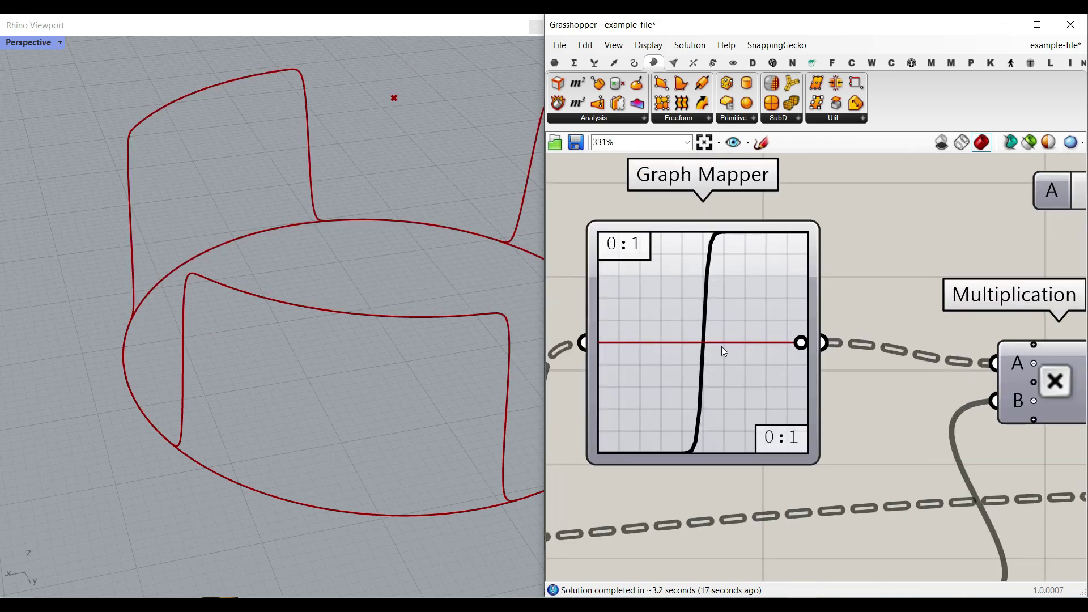
pyautogui.rightClick(734, 335)
pyautogui.moveTo(799, 496)
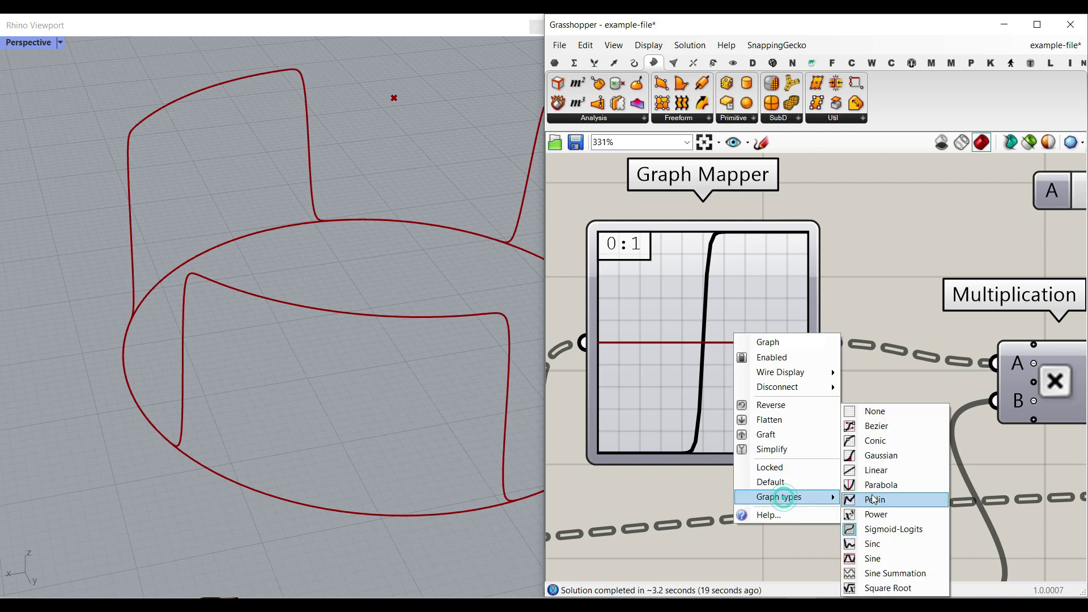
pyautogui.click(868, 442)
# Step: Reshape the conic graph so the interpolated curve forms rounded arches between pointed valleys
pyautogui.moveTo(634, 308); pyautogui.dragTo(669, 296)
pyautogui.scroll(-8, 263, 352)
pyautogui.moveTo(323, 311); pyautogui.dragTo(226, 296, button='right')
pyautogui.scroll(4, 332, 304)
# Step: Set the Steps slider to 4 and the circle's Radius to 24.2
pyautogui.moveTo(793, 338); pyautogui.dragTo(1048, 355, button='right')
pyautogui.scroll(-5, 910, 344)
pyautogui.moveTo(555, 321); pyautogui.dragTo(862, 332, button='right')
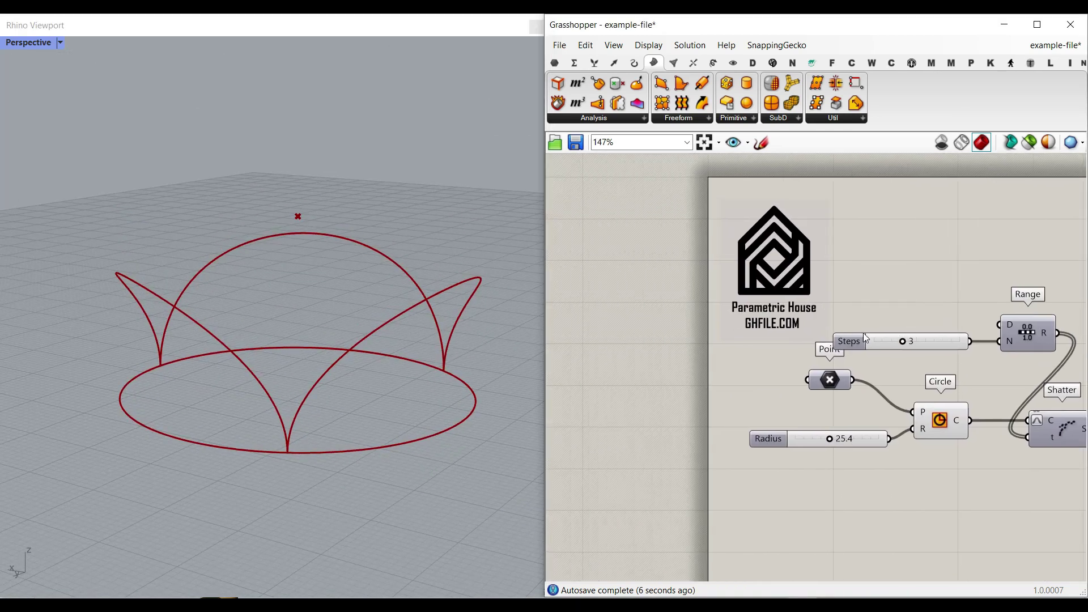
pyautogui.scroll(3, 880, 342)
pyautogui.moveTo(877, 340); pyautogui.dragTo(913, 338)
pyautogui.moveTo(735, 521)
pyautogui.mouseDown()
pyautogui.moveTo(757, 519)
pyautogui.moveTo(730, 520)
pyautogui.mouseUp()
pyautogui.moveTo(243, 369); pyautogui.dragTo(310, 394, button='right')
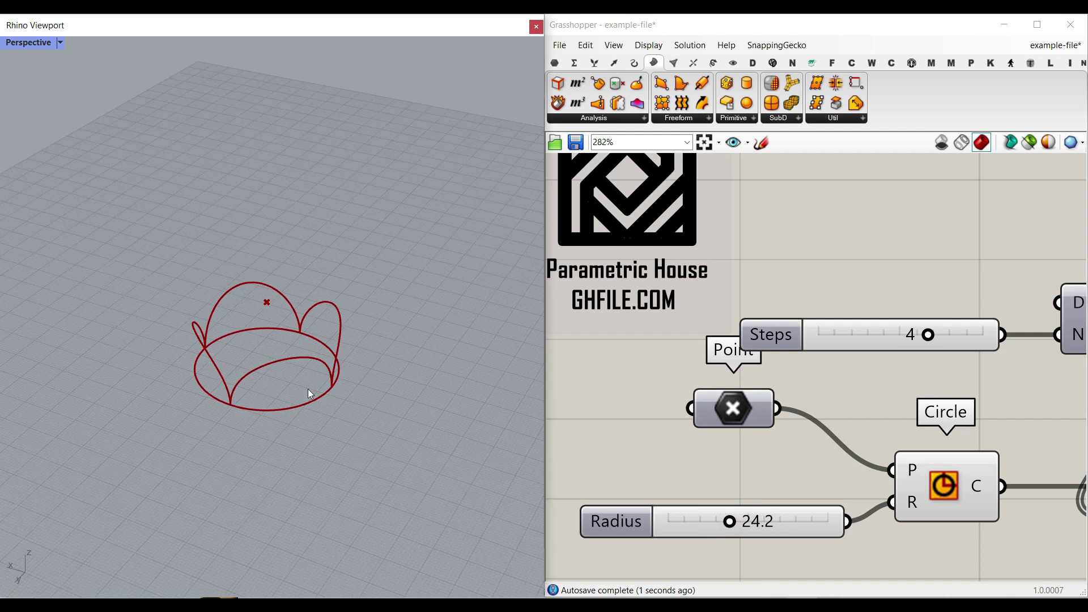
# Step: Lower the centre point by reducing the Move slider and check its height against the arches
pyautogui.scroll(-4, 703, 340)
pyautogui.moveTo(1065, 386); pyautogui.dragTo(606, 364, button='right')
pyautogui.scroll(5, 762, 417)
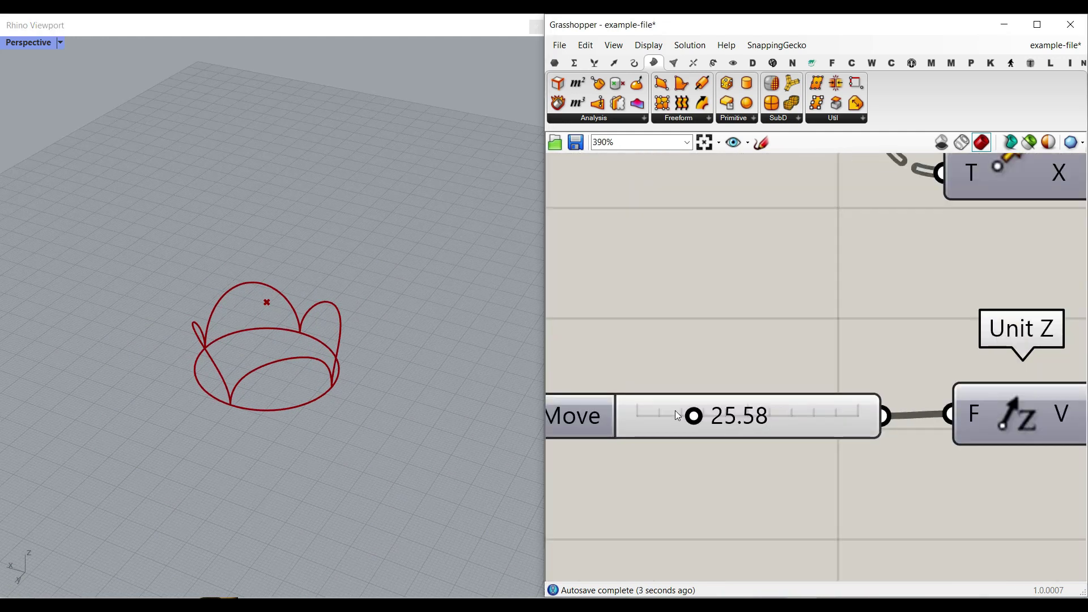
pyautogui.moveTo(693, 420); pyautogui.dragTo(668, 418)
pyautogui.moveTo(241, 391); pyautogui.dragTo(305, 351, button='right')
pyautogui.scroll(8, 238, 332)
pyautogui.scroll(-4, 849, 342)
pyautogui.scroll(4, 687, 376)
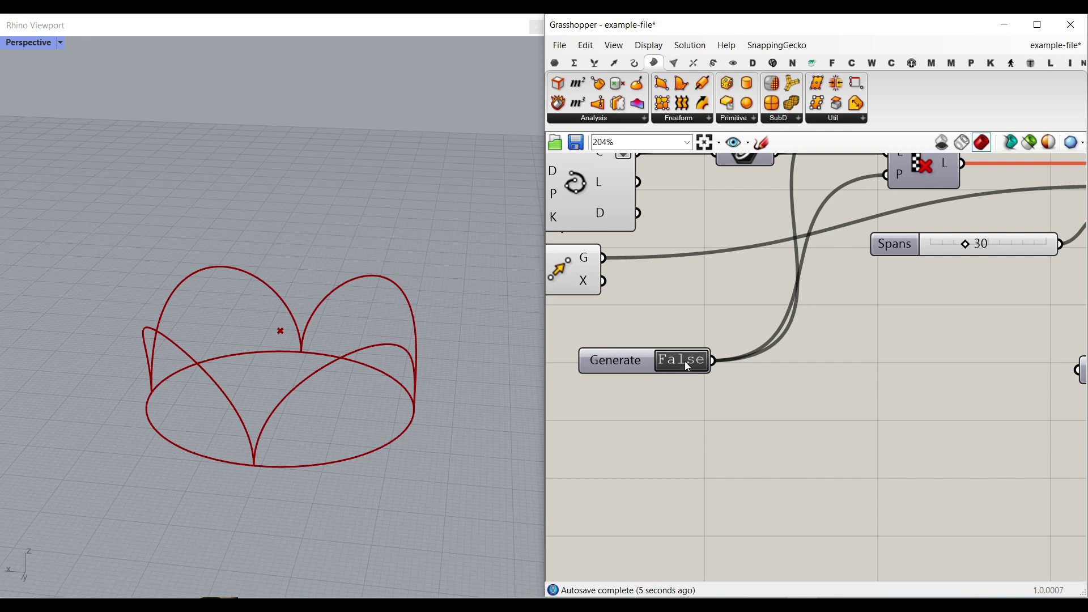
# Step: Set the Generate toggle to True and inspect the gap between the patch edge and the boundary curve
pyautogui.doubleClick(682, 361)
pyautogui.moveTo(885, 327); pyautogui.dragTo(728, 321, button='right')
pyautogui.moveTo(390, 341); pyautogui.dragTo(240, 394, button='right')
pyautogui.scroll(8, 239, 394)
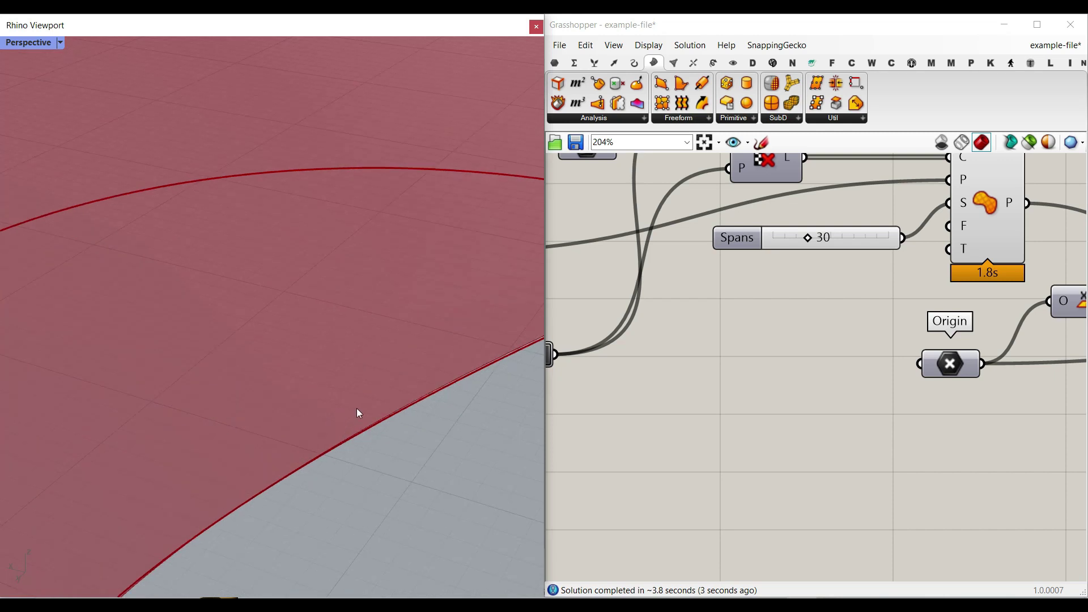
pyautogui.scroll(2, 447, 392)
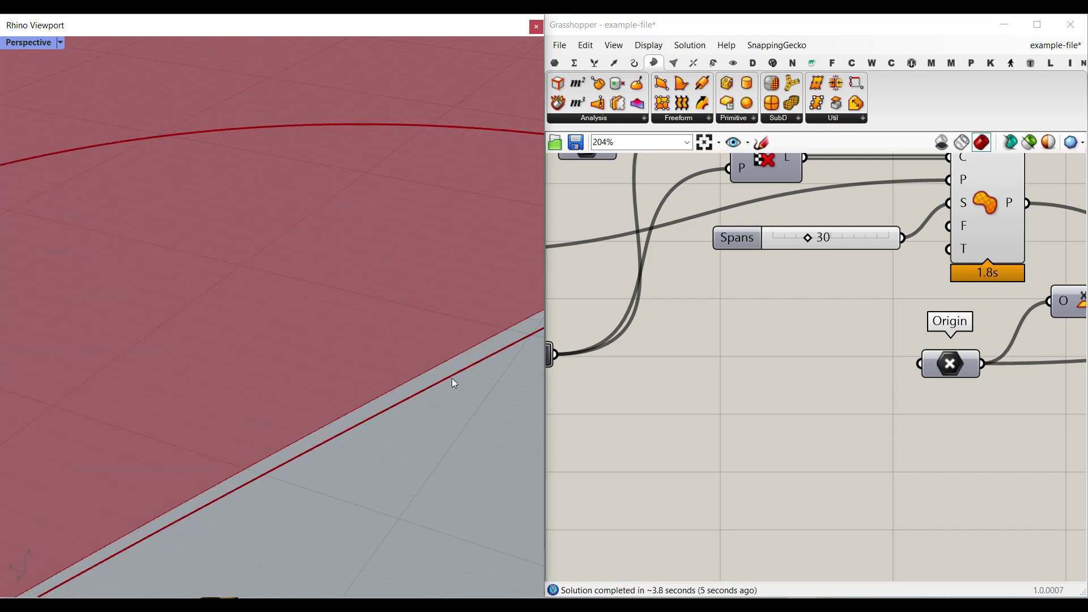
# Step: Add a panel with the value 10 and connect it to the Patch component's Flexibility input
pyautogui.moveTo(927, 259); pyautogui.dragTo(906, 331, button='right')
pyautogui.click(842, 404)
pyautogui.scroll(2, 924, 309)
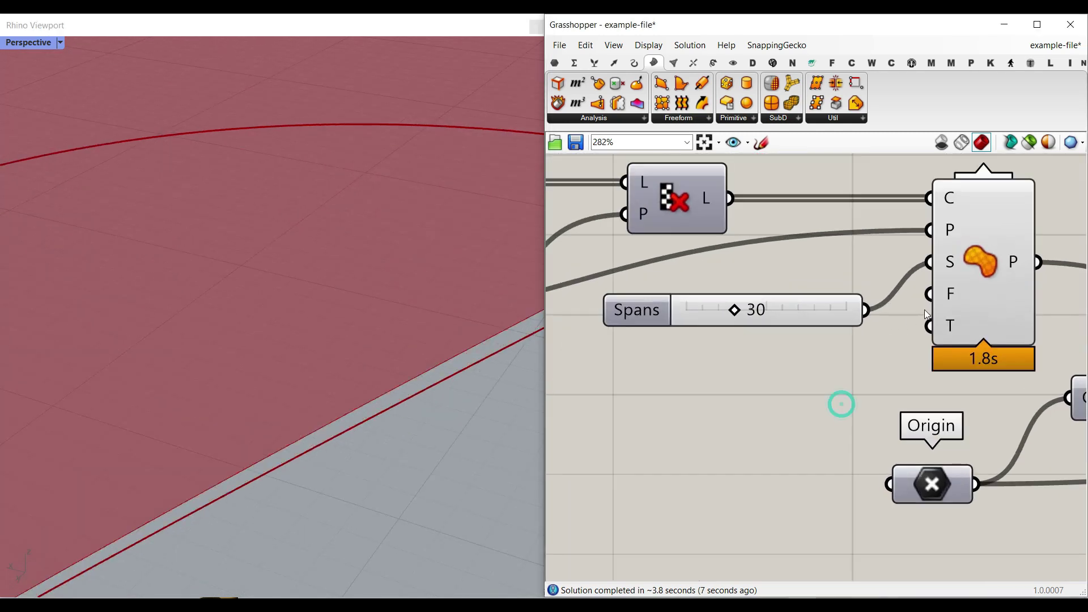
pyautogui.moveTo(950, 294)
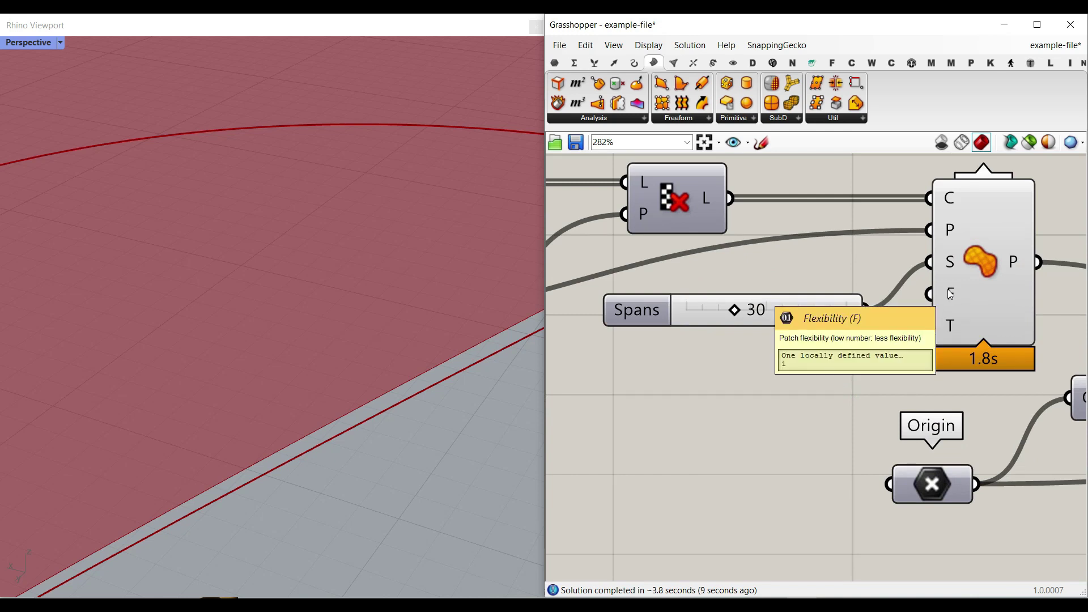
pyautogui.doubleClick(696, 397)
pyautogui.write('10')
pyautogui.press('Return')
pyautogui.moveTo(729, 387); pyautogui.dragTo(930, 296)
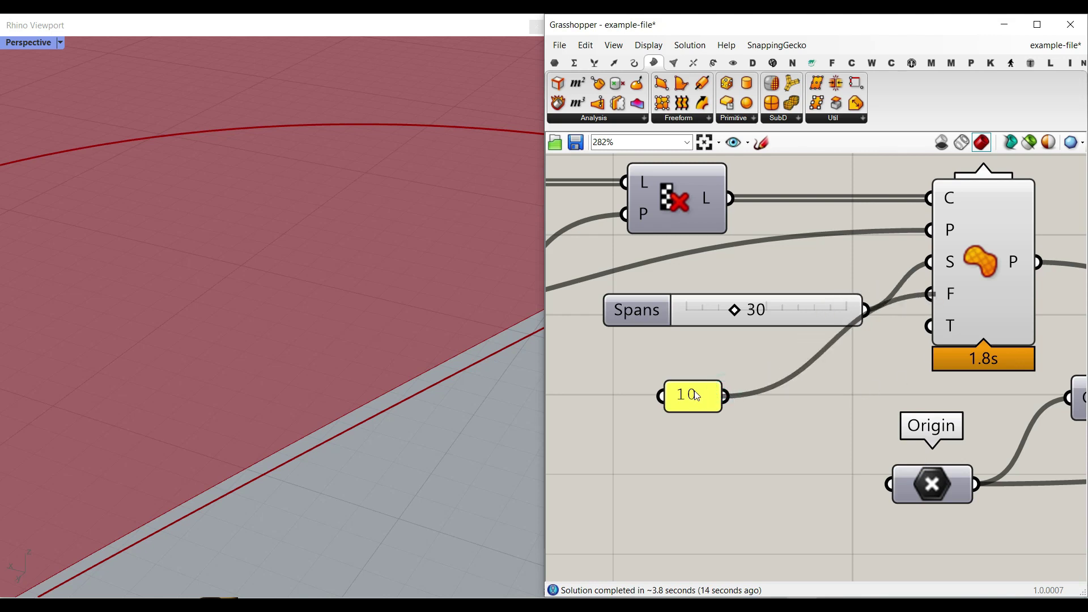
pyautogui.scroll(-5, 294, 335)
pyautogui.moveTo(295, 337); pyautogui.dragTo(335, 304, button='right')
pyautogui.scroll(5, 336, 304)
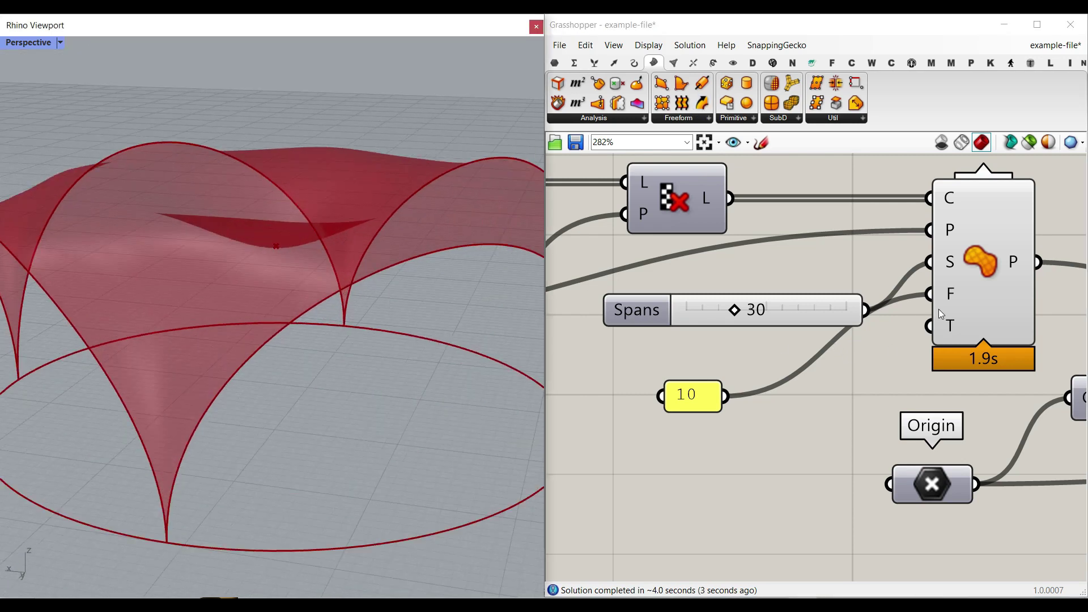
# Step: Bake the patch surface with default attributes to inspect its shape from several sides, and undo the bake
pyautogui.rightClick(1022, 261)
pyautogui.click(1032, 280)
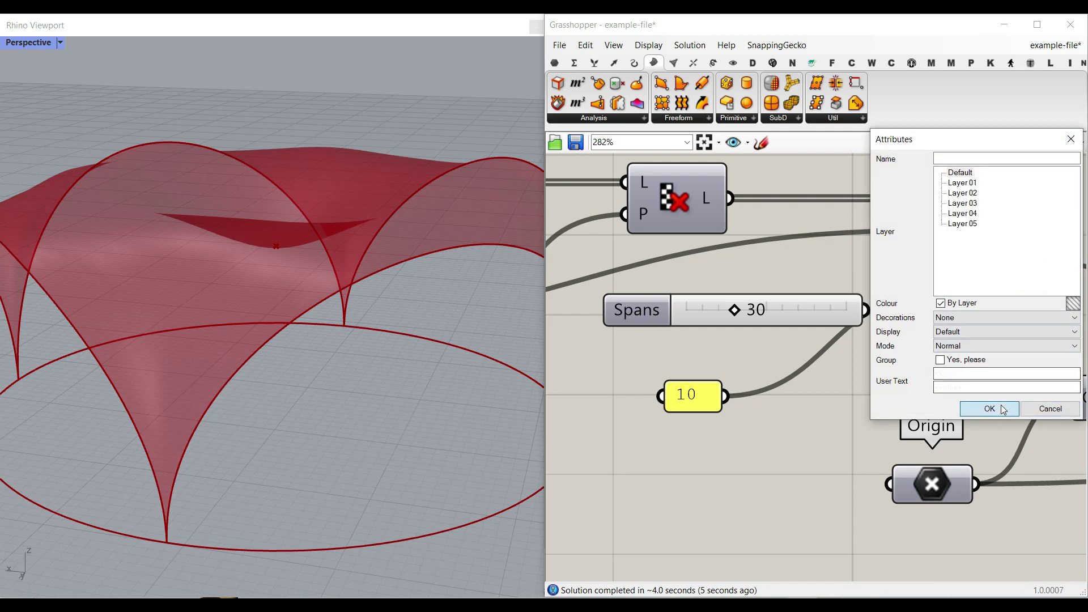
pyautogui.click(1001, 404)
pyautogui.moveTo(824, 306); pyautogui.dragTo(830, 276)
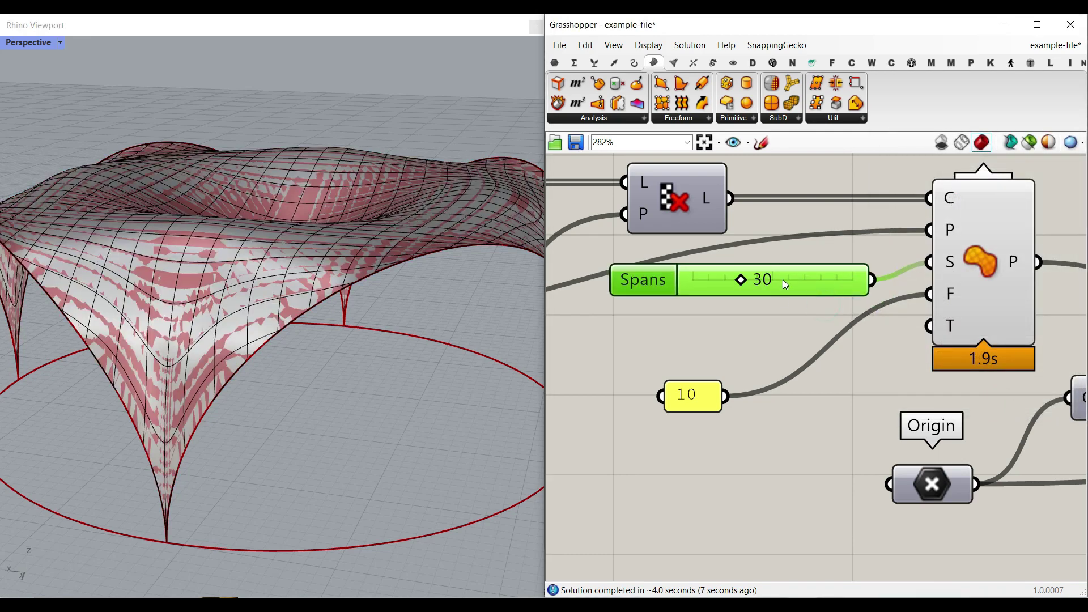
pyautogui.scroll(-5, 271, 278)
pyautogui.moveTo(271, 281); pyautogui.dragTo(426, 280, button='right')
pyautogui.scroll(6, 163, 312)
pyautogui.moveTo(181, 329); pyautogui.dragTo(291, 335, button='right')
pyautogui.moveTo(400, 345); pyautogui.dragTo(395, 242, button='right')
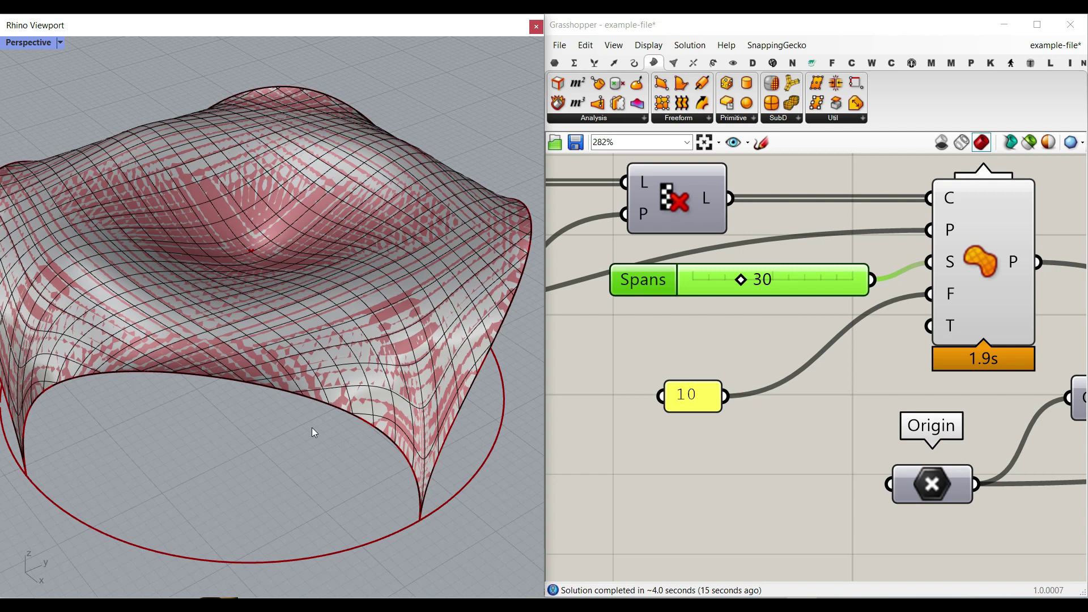
pyautogui.hotkey('ctrl', 'z')
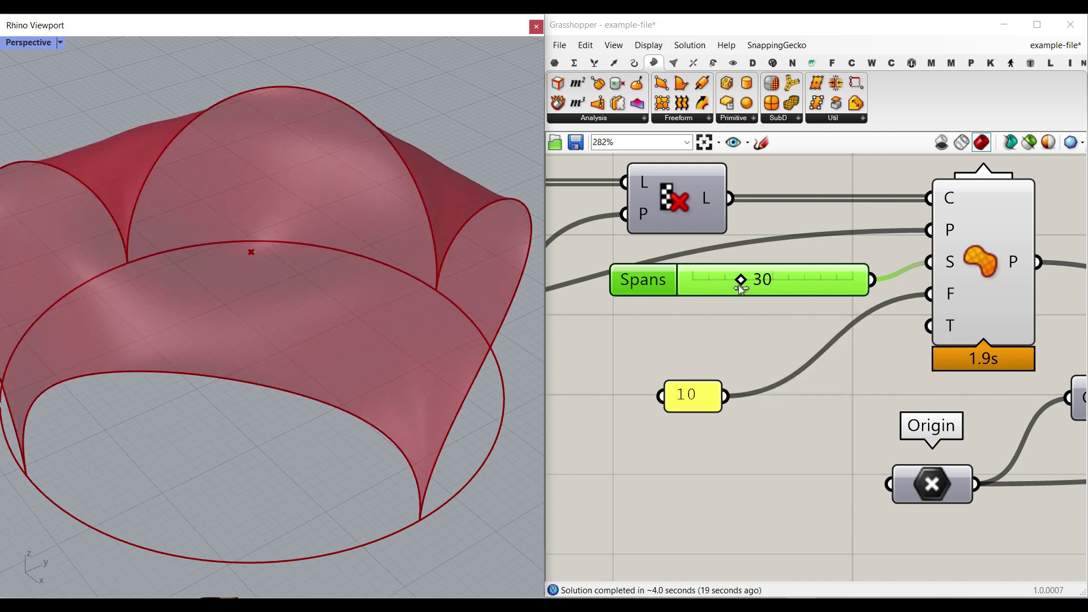
# Step: Examine the Patch component's inputs, the Generate toggle and the patch preview around the arches and centre
pyautogui.moveTo(982, 278); pyautogui.dragTo(975, 320, button='right')
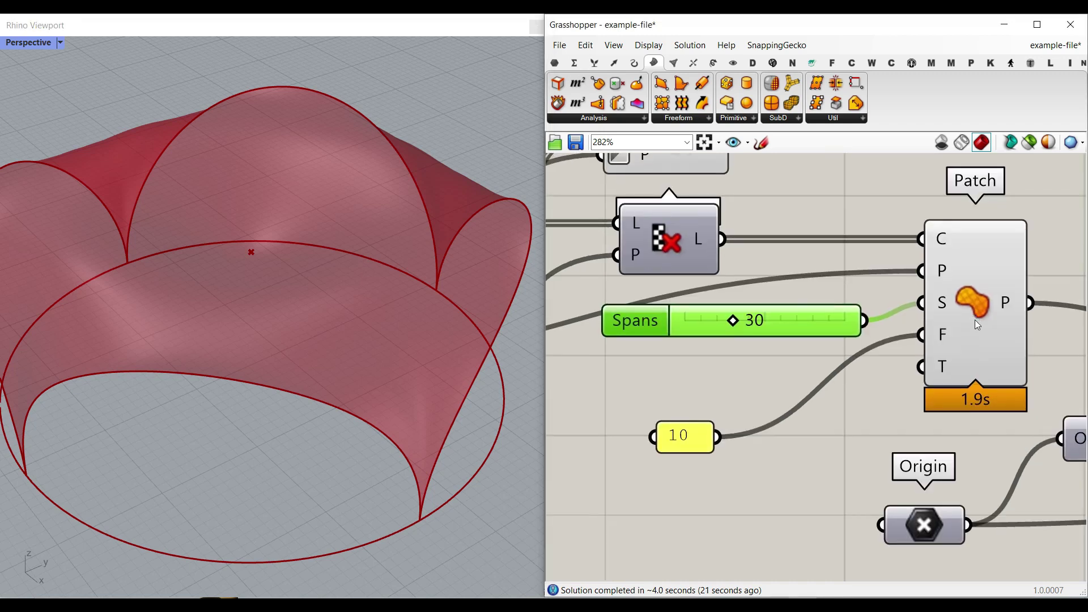
pyautogui.scroll(-2, 709, 372)
pyautogui.moveTo(709, 374); pyautogui.dragTo(904, 337, button='right')
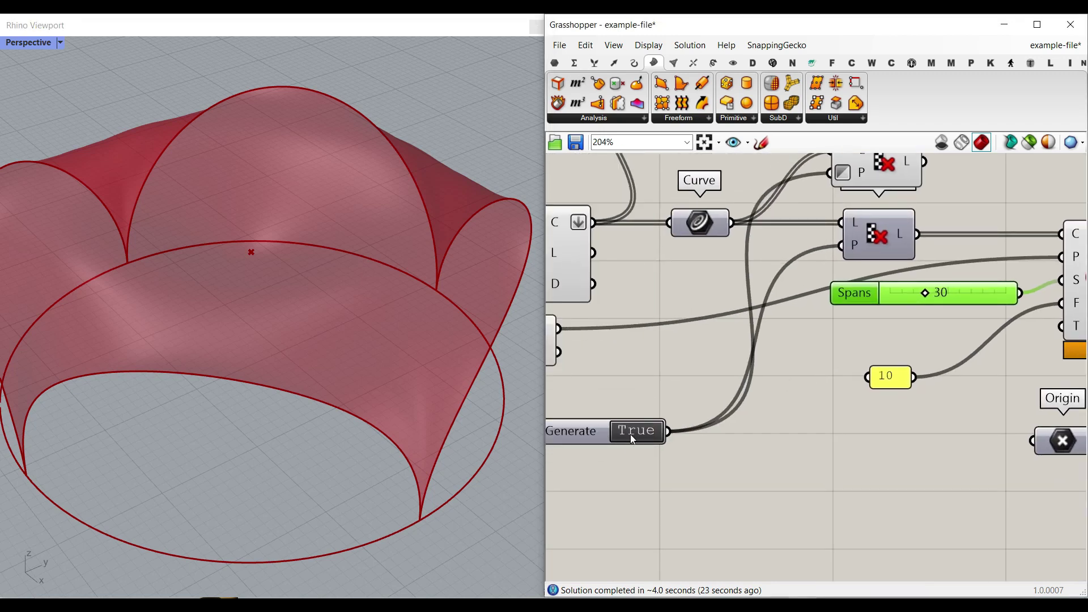
pyautogui.moveTo(966, 275); pyautogui.dragTo(852, 303, button='right')
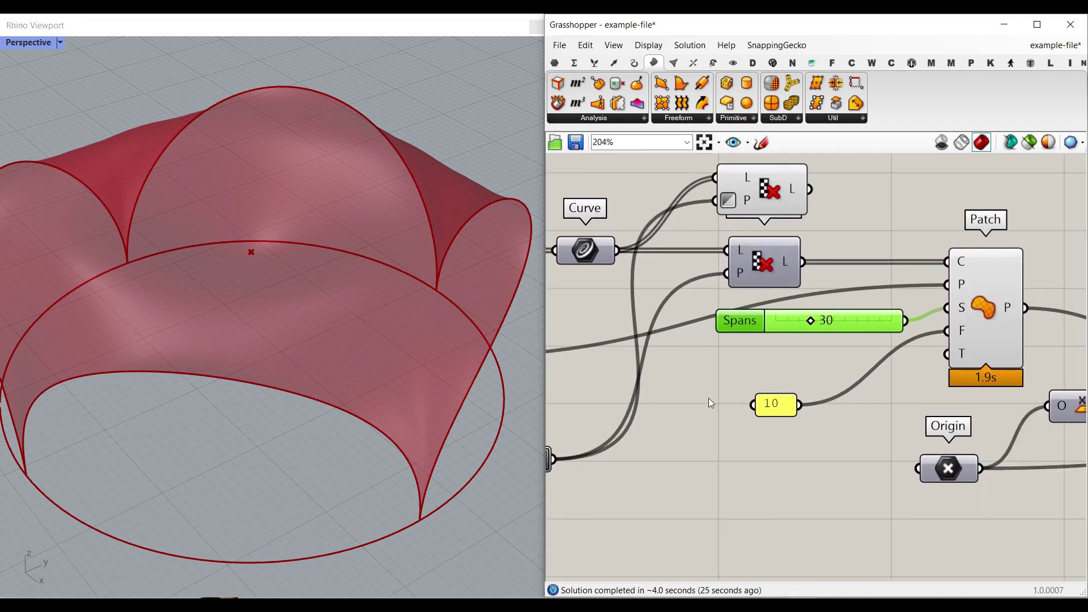
pyautogui.scroll(-6, 335, 377)
pyautogui.scroll(8, 326, 329)
pyautogui.moveTo(335, 335); pyautogui.dragTo(302, 315, button='right')
pyautogui.scroll(-6, 366, 335)
pyautogui.moveTo(901, 331); pyautogui.dragTo(732, 335, button='right')
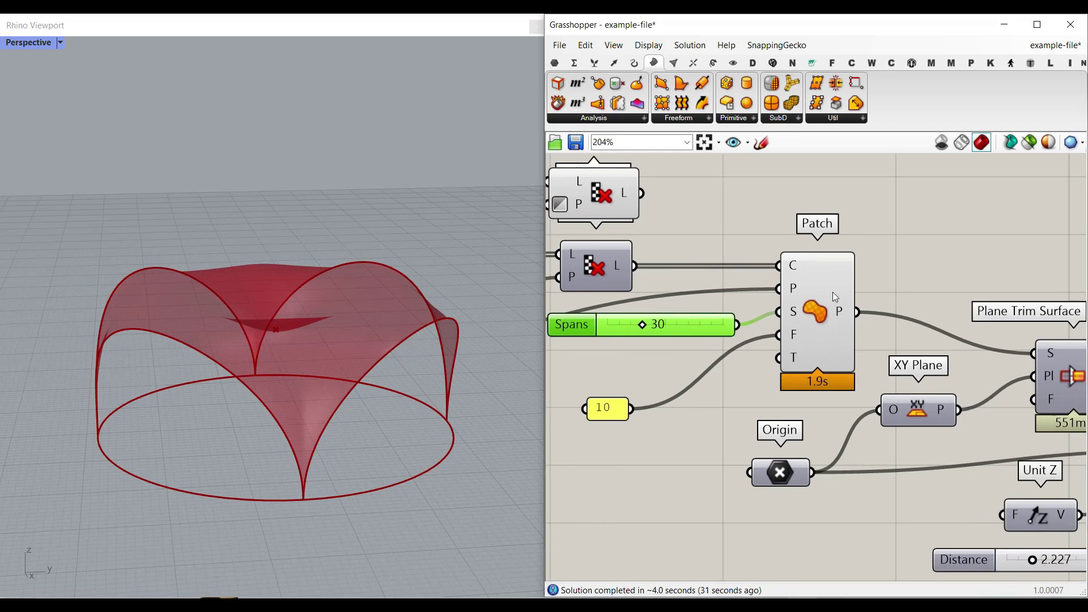
pyautogui.moveTo(1002, 366); pyautogui.dragTo(806, 366, button='right')
# Step: Show where the Plane Trim Surface component is found among the surface components
pyautogui.click(875, 356)
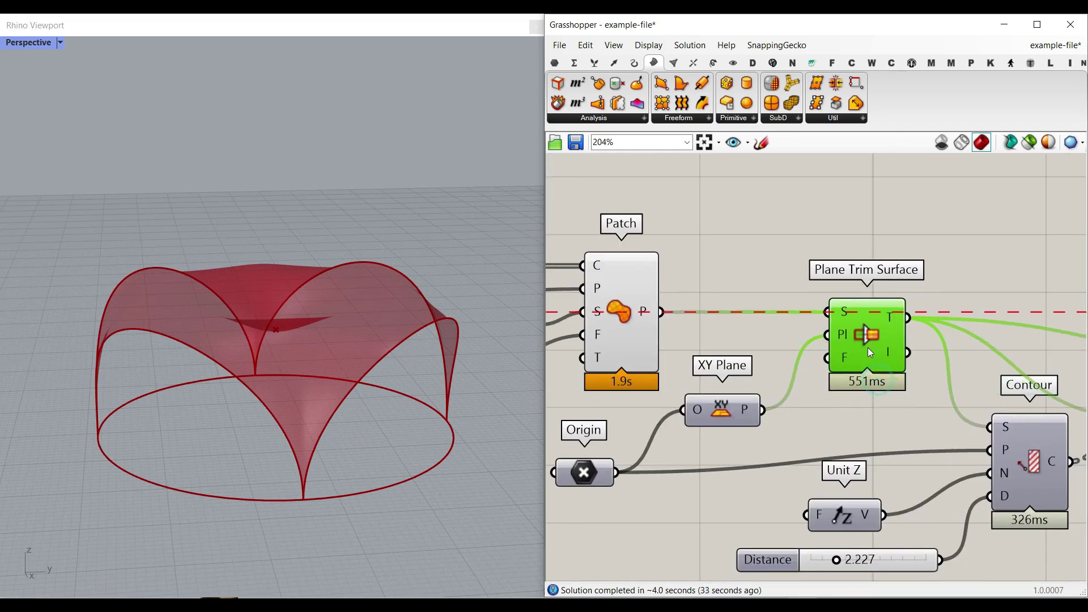
pyautogui.click(809, 65)
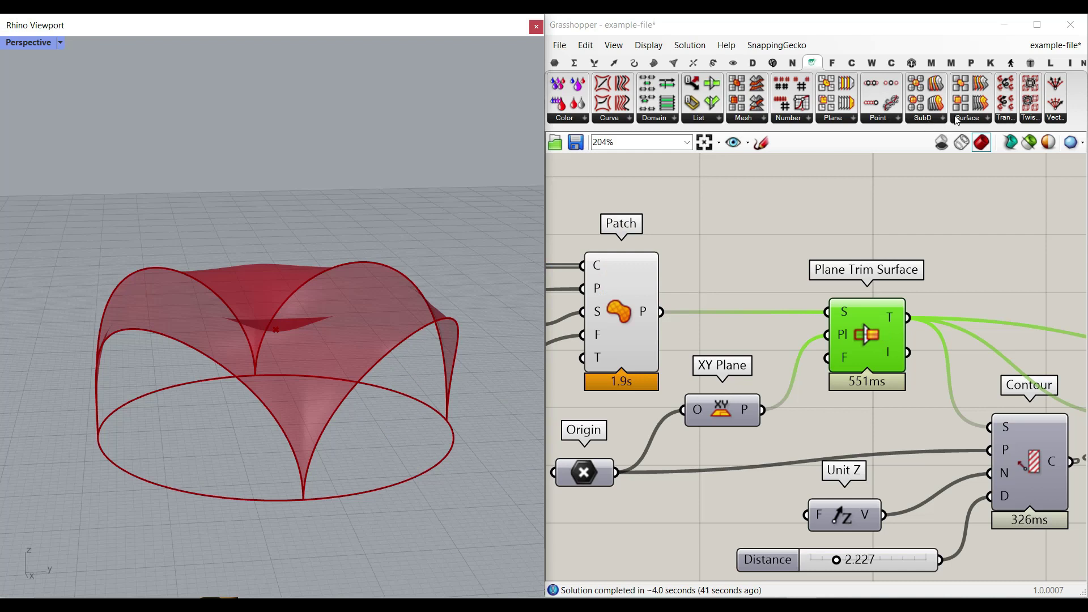
pyautogui.click(956, 119)
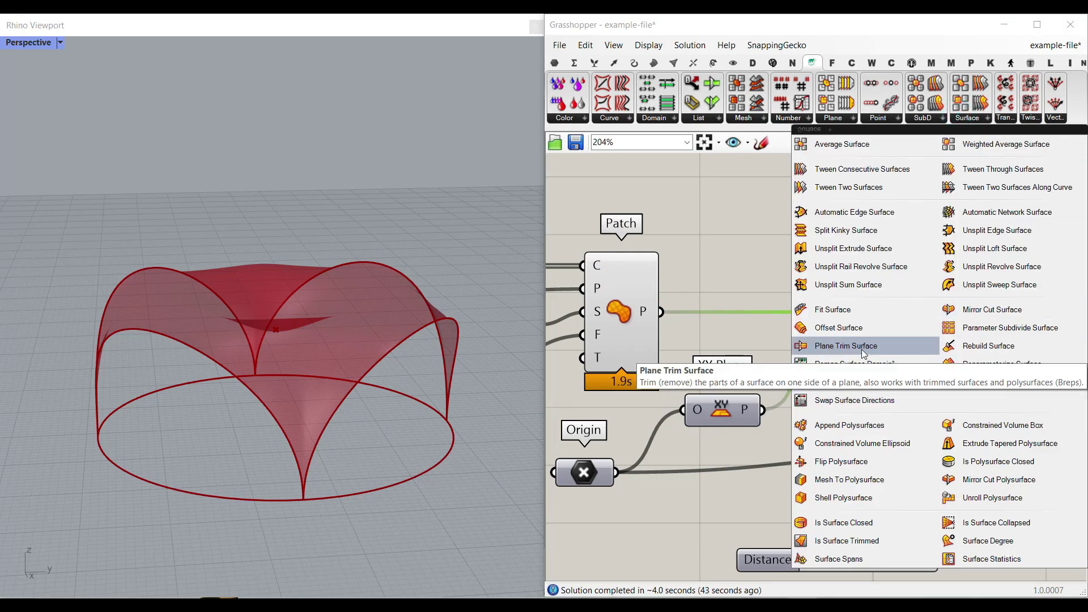
pyautogui.click(679, 262)
pyautogui.moveTo(778, 301); pyautogui.dragTo(805, 284, button='right')
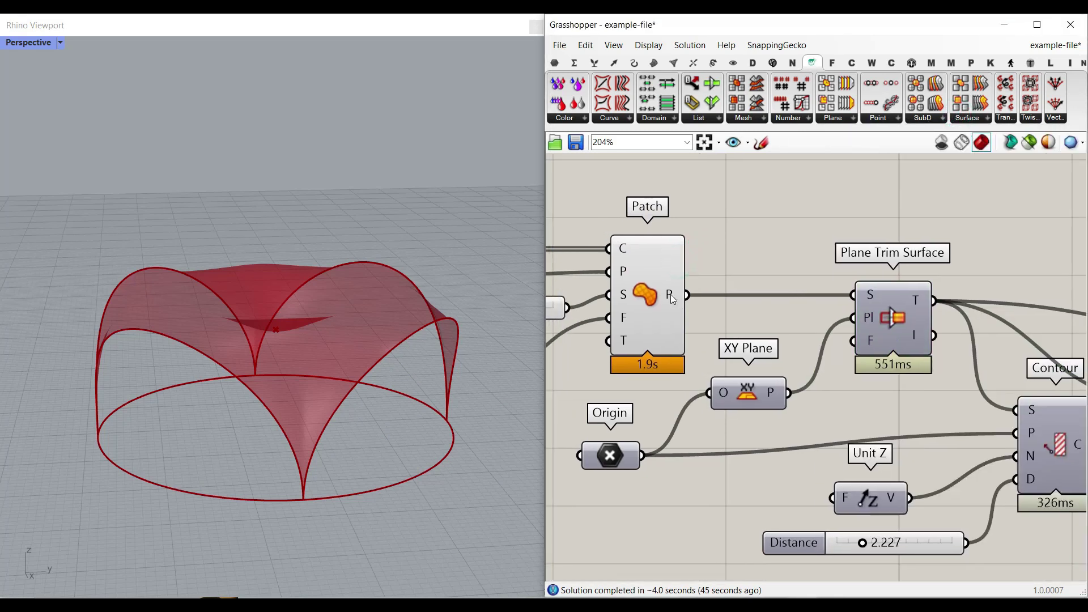
# Step: Turn on the preview of the Plane Trim Surface component and focus on its plane inputs
pyautogui.rightClick(894, 313)
pyautogui.click(899, 328)
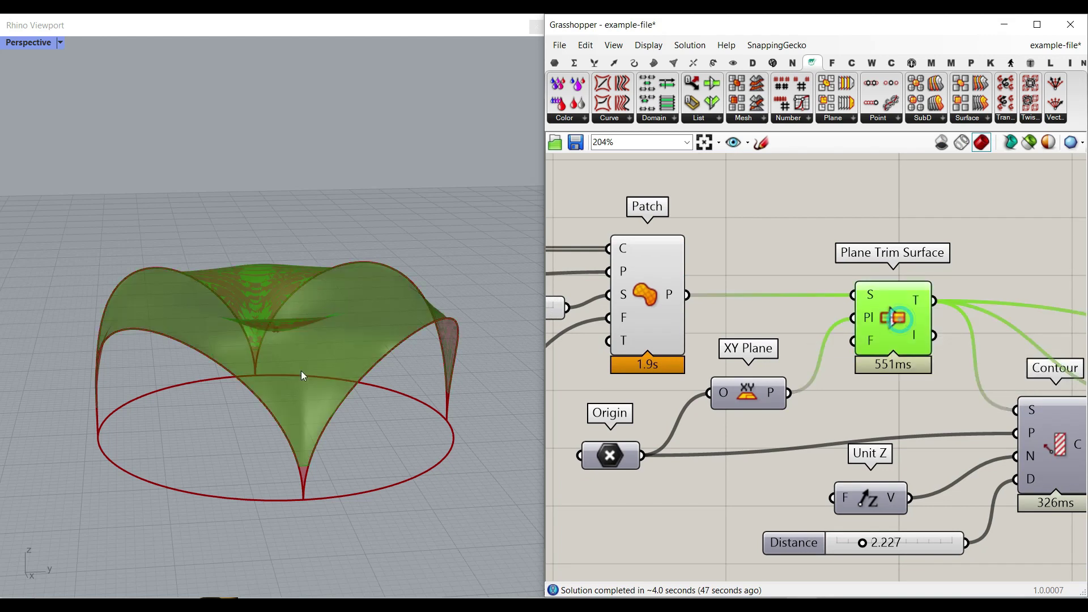
pyautogui.scroll(2, 777, 349)
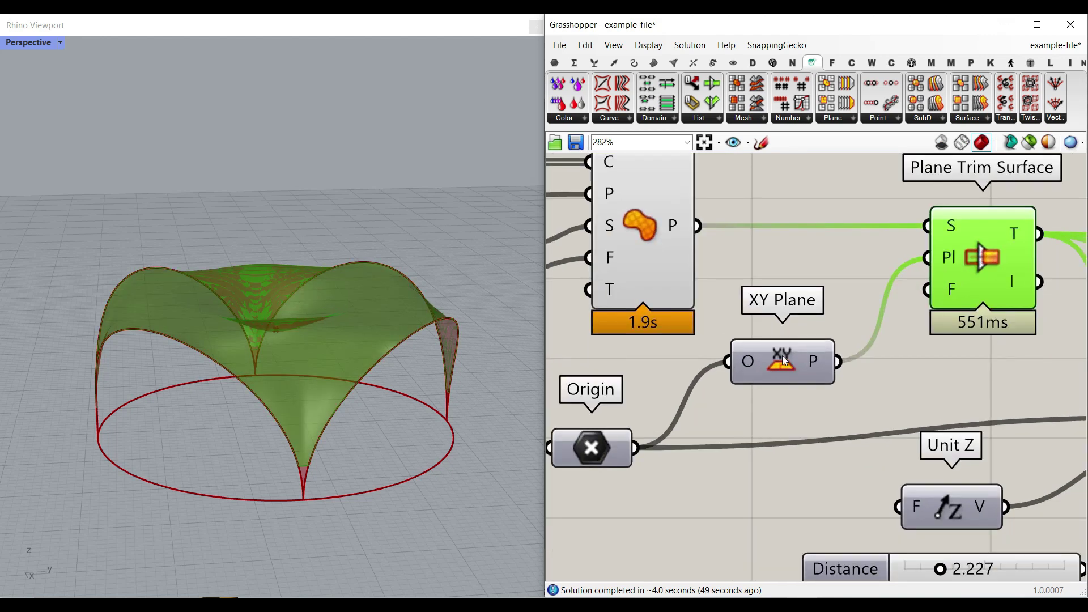
# Step: Turn on the Origin point's preview and raise the point in Z to lift the trimming plane above the patch's tips
pyautogui.rightClick(579, 390)
pyautogui.rightClick(641, 375)
pyautogui.moveTo(612, 375); pyautogui.dragTo(676, 348, button='right')
pyautogui.rightClick(652, 425)
pyautogui.click(681, 338)
pyautogui.click(656, 432)
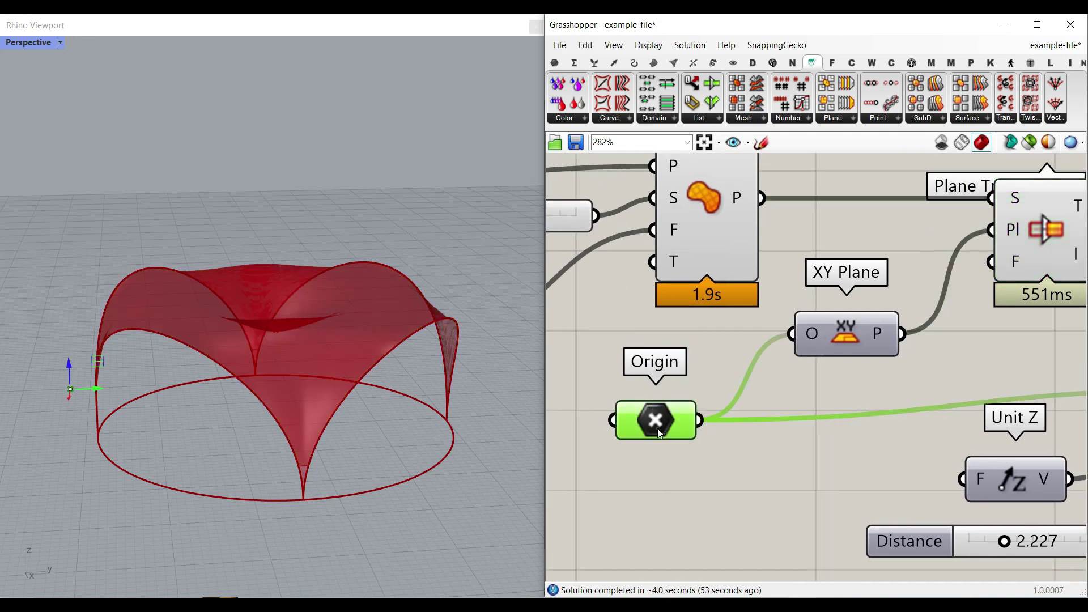
pyautogui.click(68, 370)
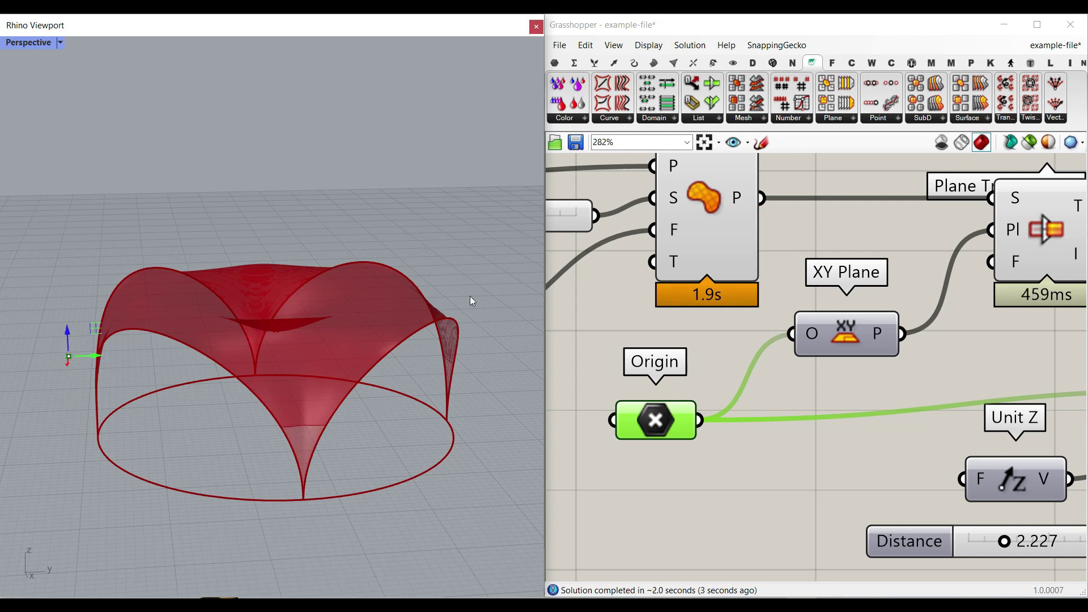
# Step: Hide the Patch preview and show the XY Plane preview to compare the cutting plane with the trimmed surface
pyautogui.moveTo(941, 260); pyautogui.dragTo(855, 307, button='right')
pyautogui.rightClick(610, 233)
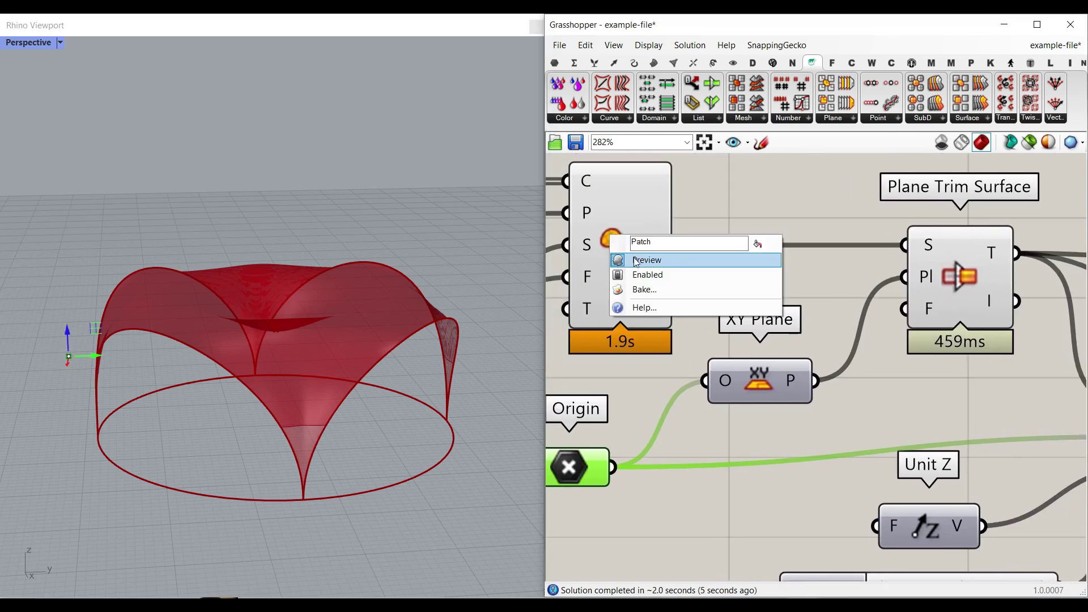
pyautogui.click(633, 258)
pyautogui.moveTo(342, 415); pyautogui.dragTo(321, 364, button='right')
pyautogui.doubleClick(737, 501)
pyautogui.rightClick(754, 375)
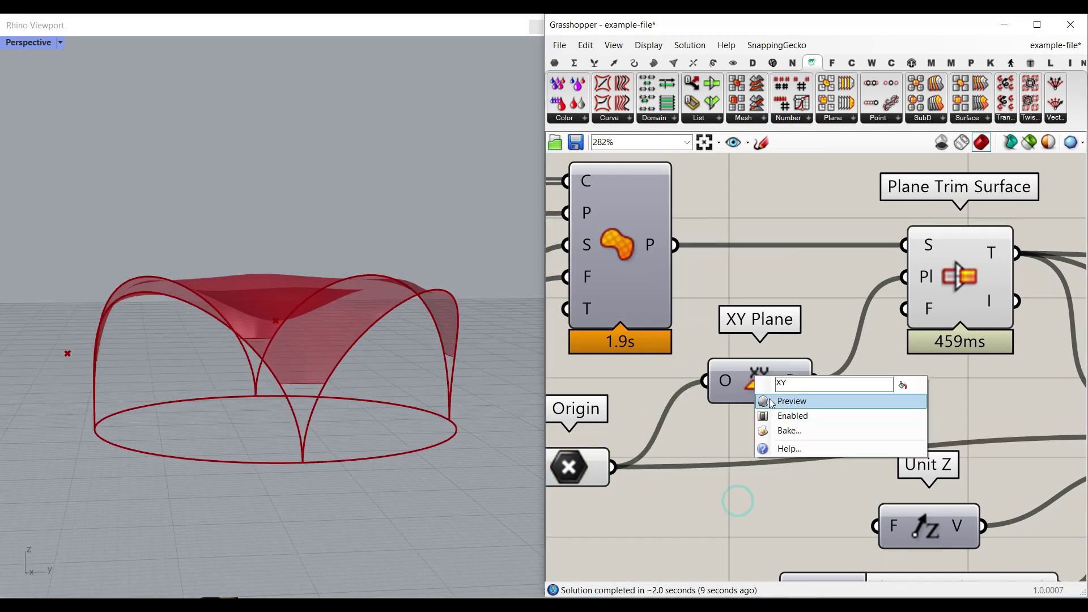
pyautogui.click(768, 400)
pyautogui.moveTo(266, 405); pyautogui.dragTo(269, 450, button='right')
pyautogui.scroll(6, 74, 362)
pyautogui.scroll(-10, 122, 361)
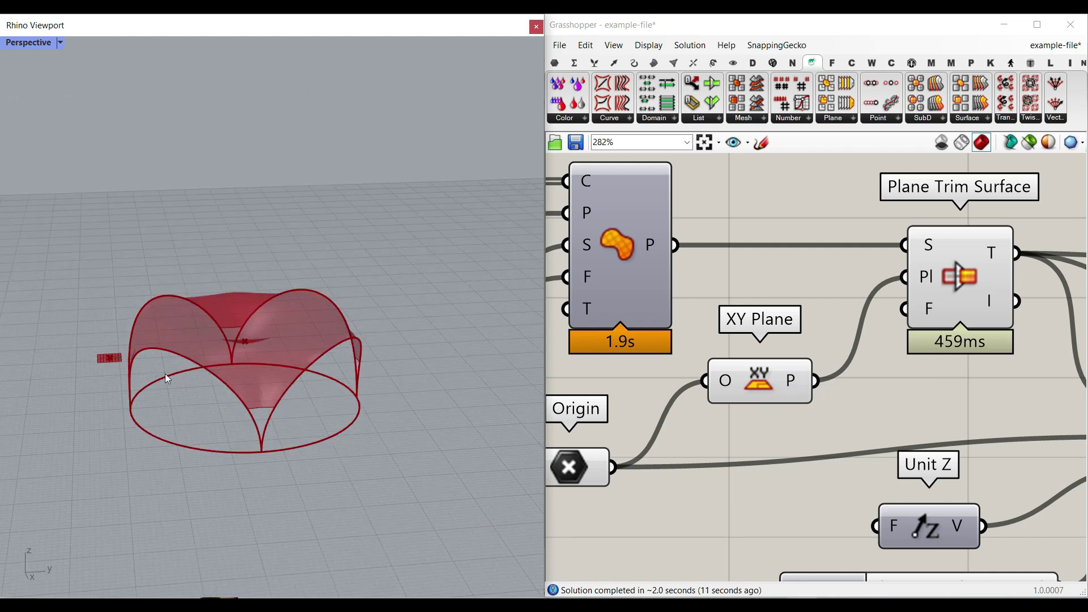
# Step: Bake the trimmed surface with default attributes and move the baked copy beside the preview
pyautogui.moveTo(882, 322); pyautogui.dragTo(759, 325, button='right')
pyautogui.rightClick(873, 256)
pyautogui.click(895, 276)
pyautogui.click(898, 422)
pyautogui.scroll(-6, 247, 383)
pyautogui.moveTo(249, 370); pyautogui.dragTo(379, 370)
pyautogui.click(432, 311)
# Step: Select the baked surface's flat trimmed edges and extrude them downwards into legs
pyautogui.scroll(6, 365, 390)
pyautogui.moveTo(365, 394); pyautogui.dragTo(404, 363, button='right')
pyautogui.scroll(6, 362, 409)
pyautogui.scroll(-5, 244, 424)
pyautogui.moveTo(393, 424)
pyautogui.mouseDown(button='right')
pyautogui.moveTo(347, 442)
pyautogui.moveTo(392, 428)
pyautogui.mouseUp(button='right')
pyautogui.click(342, 428)
pyautogui.moveTo(392, 424); pyautogui.dragTo(226, 436, button='right')
pyautogui.scroll(5, 423, 392)
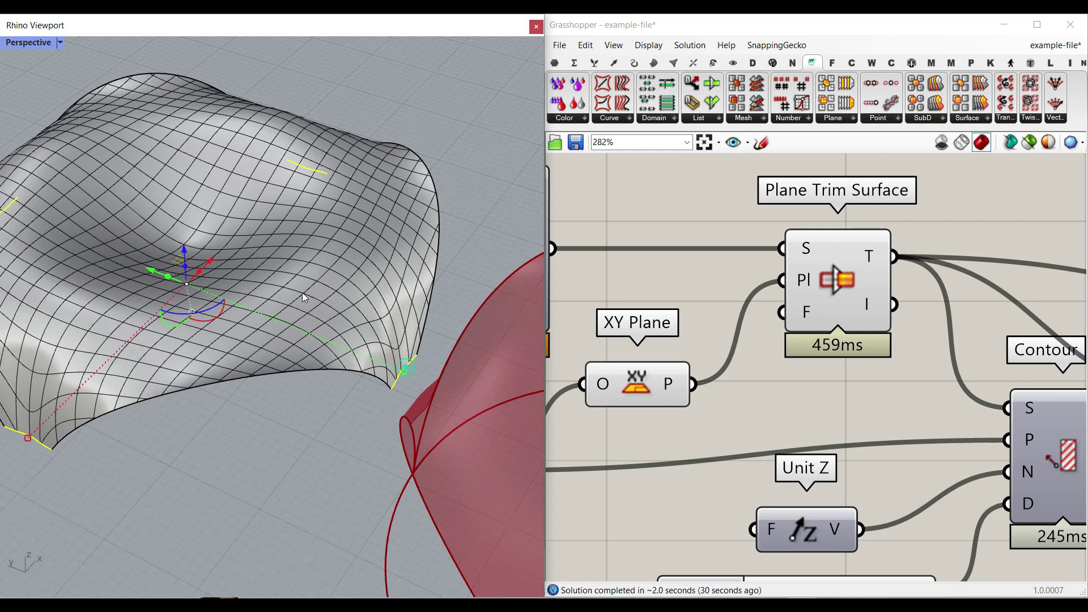
pyautogui.scroll(-4, 302, 292)
pyautogui.moveTo(254, 362); pyautogui.dragTo(258, 388)
pyautogui.click(282, 352)
pyautogui.moveTo(284, 351); pyautogui.dragTo(433, 386, button='right')
pyautogui.scroll(-5, 413, 348)
# Step: Move the baked surface and its legs farther from the preview and inspect them at eye level
pyautogui.moveTo(435, 409); pyautogui.dragTo(238, 283)
pyautogui.moveTo(287, 338); pyautogui.dragTo(141, 358)
pyautogui.click(136, 233)
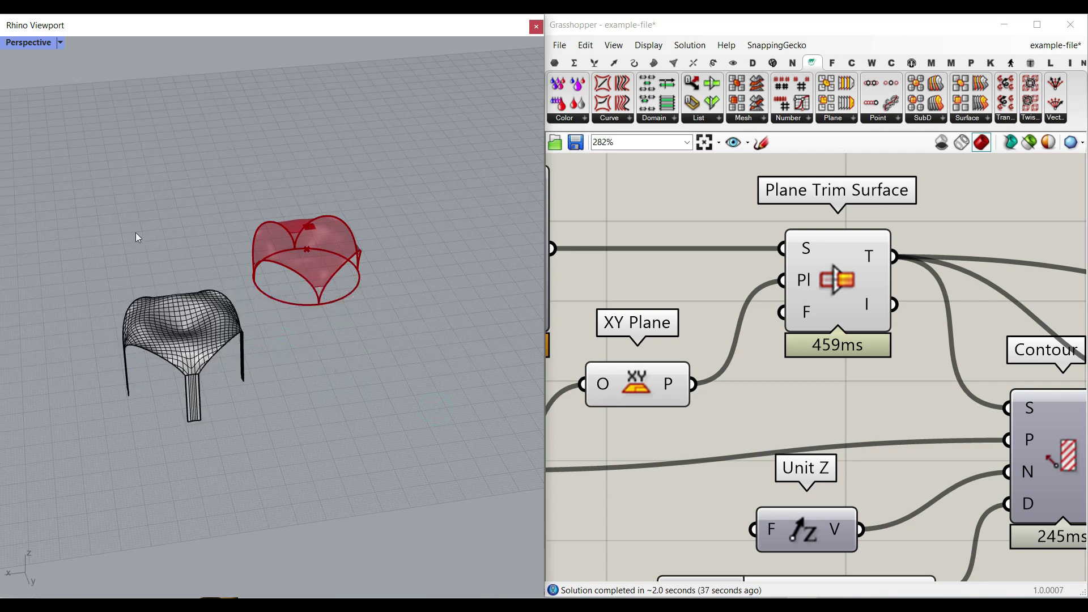
pyautogui.moveTo(136, 233); pyautogui.dragTo(132, 341, button='right')
pyautogui.scroll(6, 141, 337)
# Step: View the baked structure in Rendered display mode and return the viewport to Shaded
pyautogui.click(34, 49)
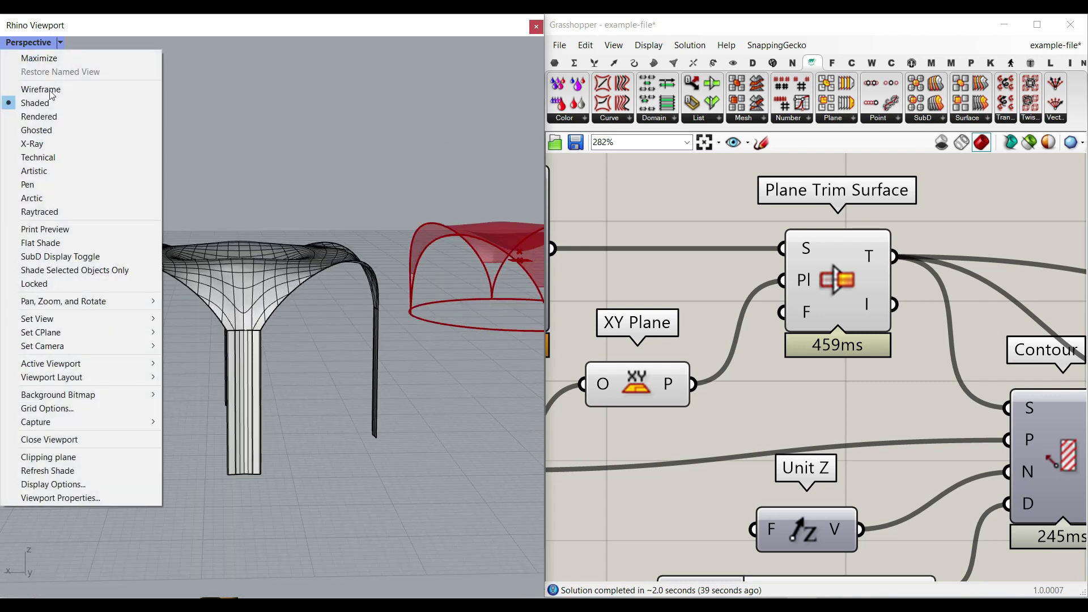
pyautogui.click(62, 116)
pyautogui.moveTo(339, 340)
pyautogui.mouseDown(button='right')
pyautogui.moveTo(340, 362)
pyautogui.moveTo(270, 359)
pyautogui.moveTo(158, 318)
pyautogui.moveTo(246, 265)
pyautogui.moveTo(449, 308)
pyautogui.moveTo(254, 328)
pyautogui.moveTo(407, 331)
pyautogui.mouseUp(button='right')
pyautogui.click(43, 47)
pyautogui.click(49, 104)
pyautogui.scroll(5, 317, 347)
pyautogui.scroll(-6, 309, 352)
# Step: Undo the leg extrusion and moves of the baked surface
pyautogui.hotkey('ctrl', 'z')
pyautogui.hotkey('ctrl', 'z')
pyautogui.scroll(-7, 296, 352)
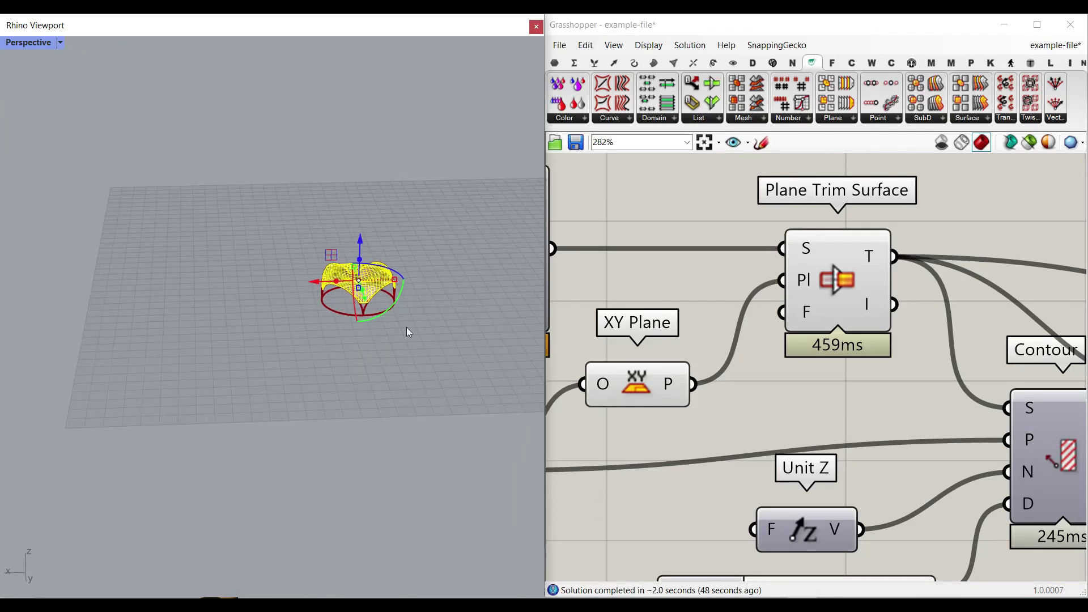
pyautogui.scroll(3, 358, 283)
pyautogui.scroll(-2, 816, 344)
# Step: Turn off the previews of the XY Plane and curve components around the trimmed surface
pyautogui.moveTo(794, 345); pyautogui.dragTo(574, 502)
pyautogui.rightClick(730, 295)
pyautogui.click(757, 318)
pyautogui.scroll(-5, 753, 336)
pyautogui.moveTo(833, 396); pyautogui.dragTo(589, 265)
pyautogui.rightClick(767, 224)
pyautogui.click(810, 244)
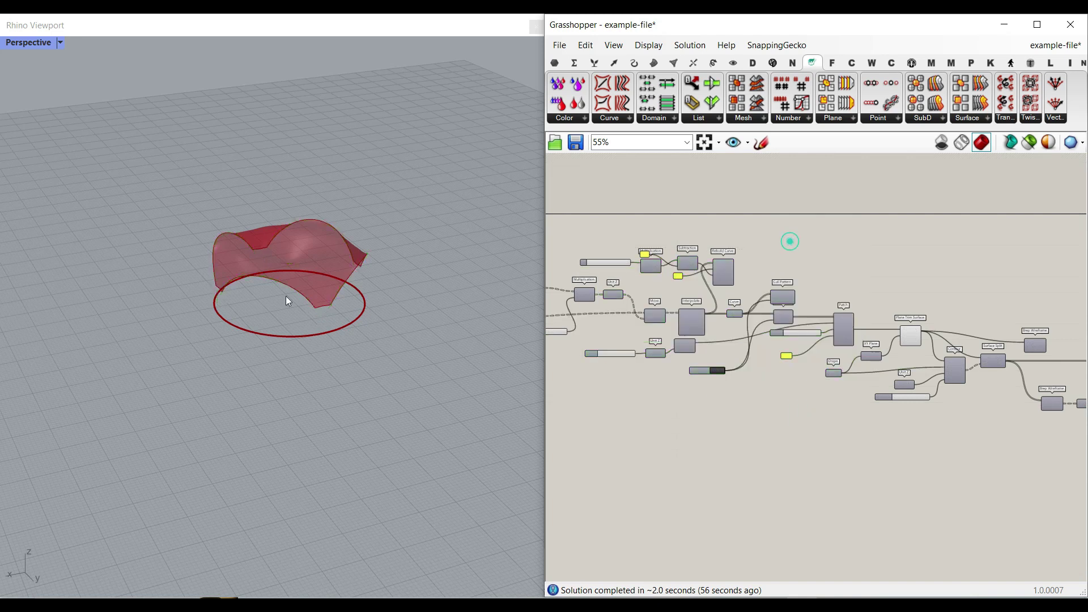
# Step: Turn off the preview of the components that draw the base circle
pyautogui.scroll(8, 285, 296)
pyautogui.scroll(-3, 737, 339)
pyautogui.moveTo(842, 385); pyautogui.dragTo(593, 263)
pyautogui.rightClick(627, 219)
pyautogui.click(663, 239)
# Step: Turn on the preview of the Contour component to display the contour curves on the trimmed surface
pyautogui.moveTo(952, 314); pyautogui.dragTo(759, 318, button='right')
pyautogui.scroll(8, 759, 317)
pyautogui.moveTo(976, 391); pyautogui.dragTo(714, 277, button='right')
pyautogui.moveTo(854, 312); pyautogui.dragTo(742, 278, button='right')
pyautogui.moveTo(890, 395); pyautogui.dragTo(798, 365, button='right')
pyautogui.rightClick(796, 363)
pyautogui.click(833, 385)
# Step: Turn on the Origin point's preview and examine where the contours start on the surface
pyautogui.moveTo(739, 392); pyautogui.dragTo(875, 375, button='right')
pyautogui.moveTo(749, 364); pyautogui.dragTo(809, 359, button='right')
pyautogui.moveTo(713, 369); pyautogui.dragTo(795, 361, button='right')
pyautogui.rightClick(630, 352)
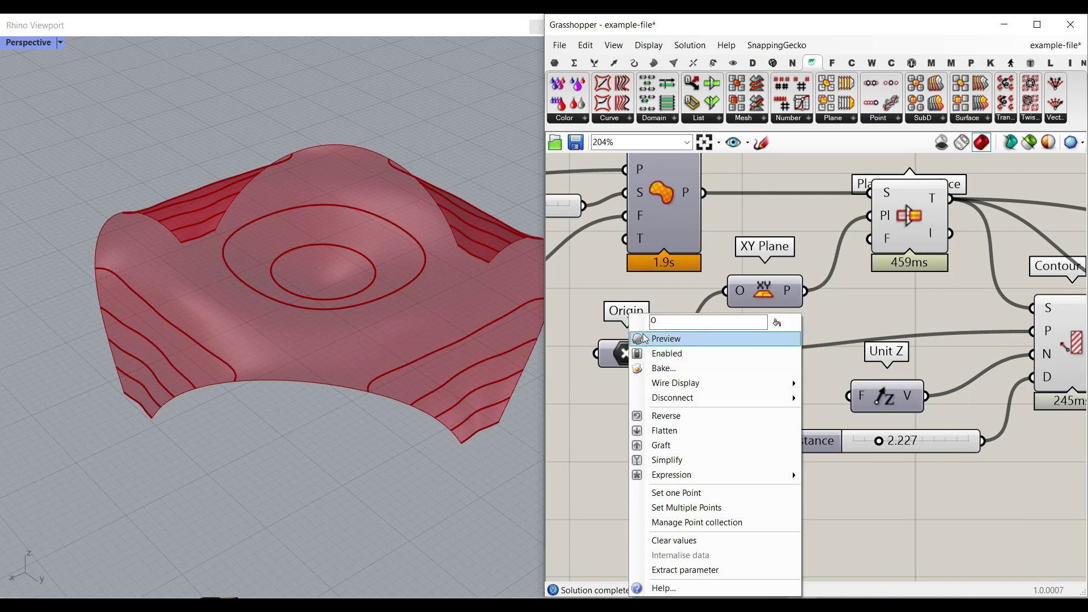
pyautogui.click(679, 338)
pyautogui.scroll(-8, 276, 318)
pyautogui.moveTo(296, 328); pyautogui.dragTo(350, 403, button='right')
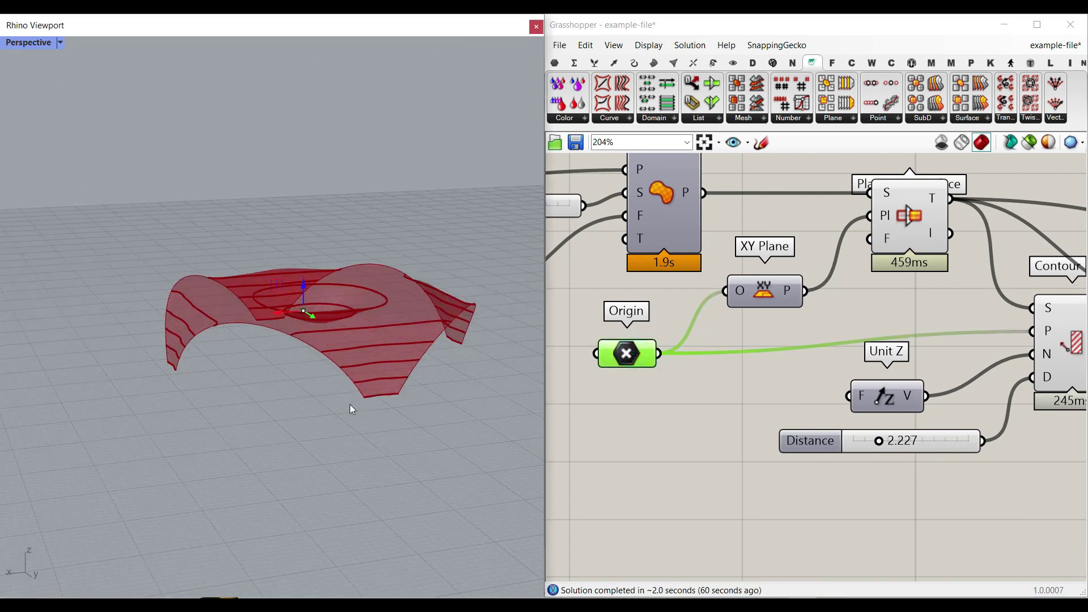
# Step: Check the Unit Z vector that directs the Contour component and set the contour Distance to 1
pyautogui.moveTo(892, 391); pyautogui.dragTo(783, 391, button='right')
pyautogui.click(783, 391)
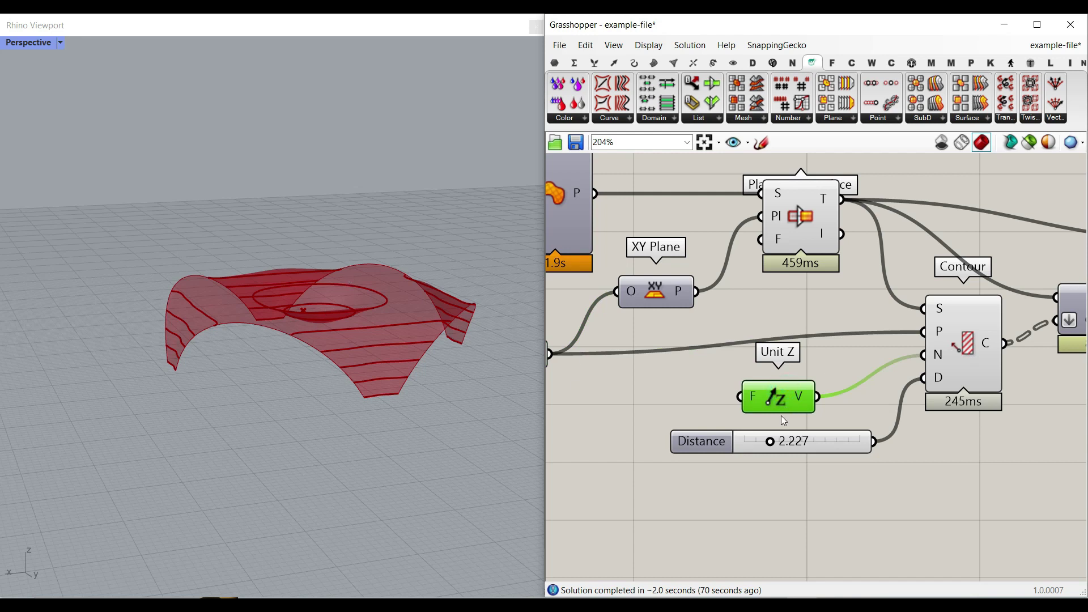
pyautogui.scroll(2, 780, 436)
pyautogui.moveTo(412, 330); pyautogui.dragTo(442, 381, button='right')
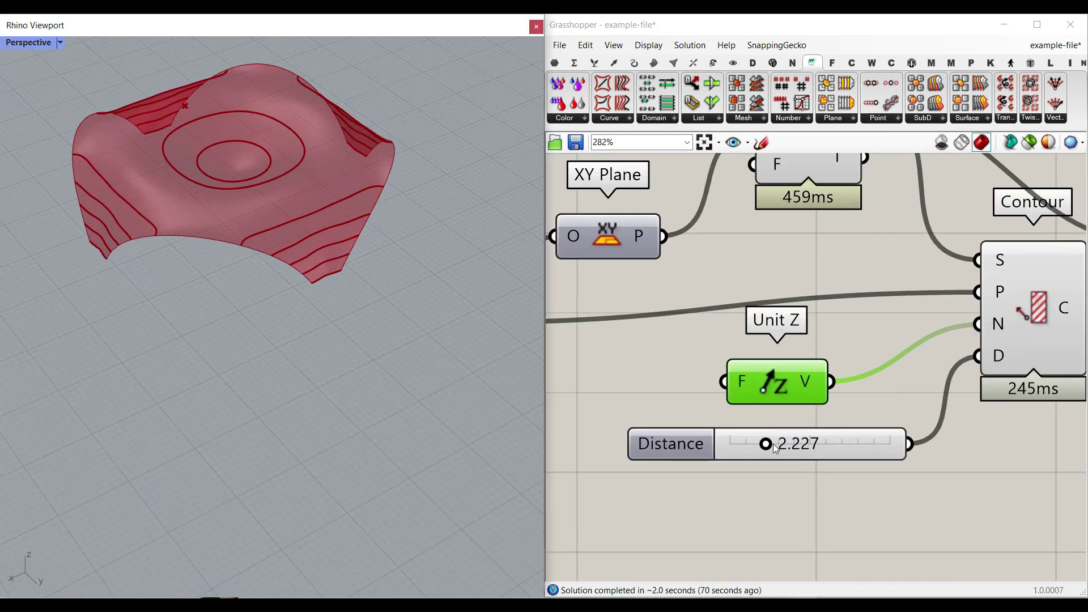
pyautogui.doubleClick(796, 443)
pyautogui.write('1')
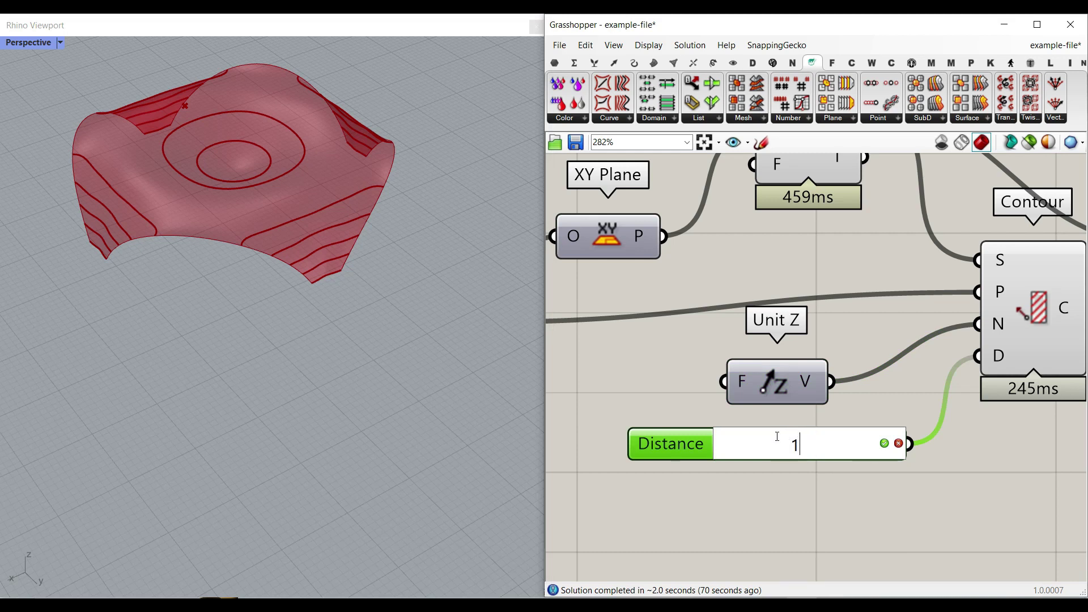
pyautogui.press('Return')
pyautogui.moveTo(374, 273); pyautogui.dragTo(439, 335, button='right')
pyautogui.scroll(-6, 435, 287)
pyautogui.moveTo(229, 292); pyautogui.dragTo(148, 272, button='right')
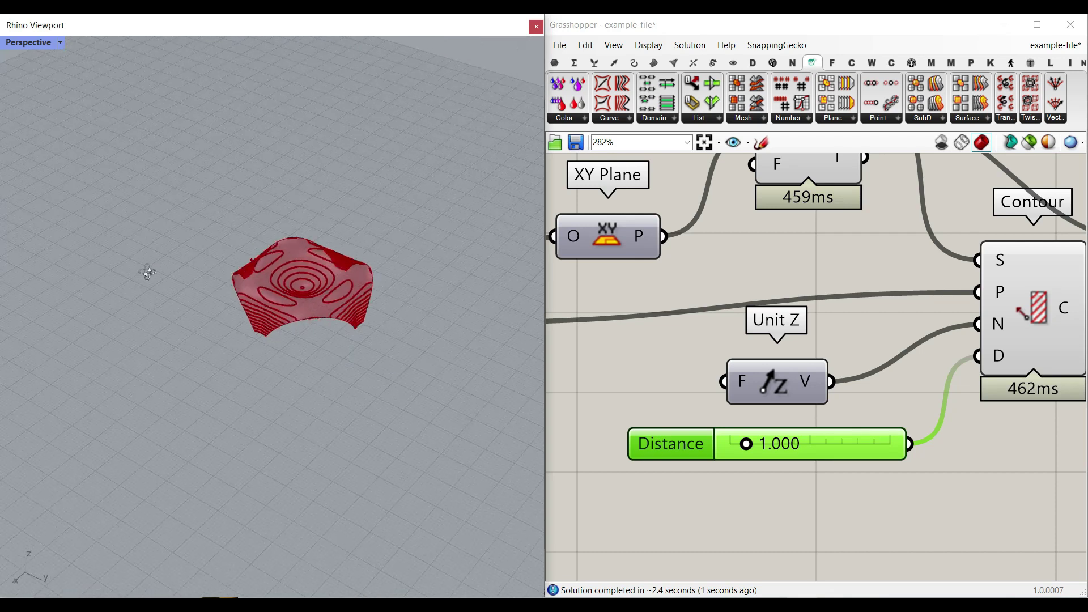
# Step: Set the Steps slider that feeds the Range component to 2 and view the resulting contoured surface
pyautogui.scroll(7, 295, 305)
pyautogui.moveTo(731, 320); pyautogui.dragTo(910, 360, button='right')
pyautogui.scroll(-10, 910, 359)
pyautogui.moveTo(558, 302); pyautogui.dragTo(726, 299, button='right')
pyautogui.scroll(8, 725, 298)
pyautogui.doubleClick(722, 280)
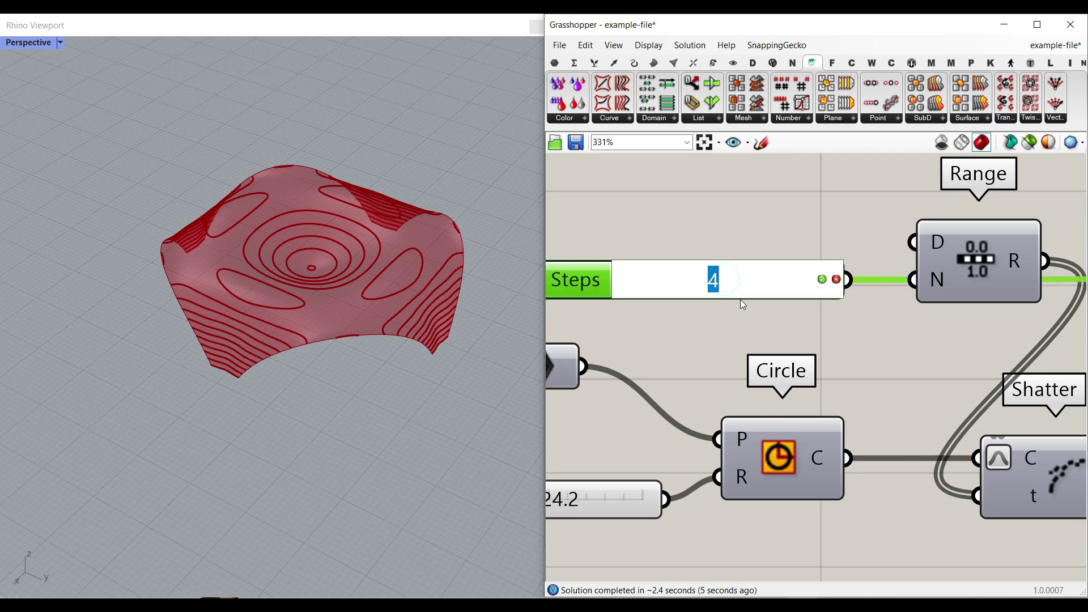
pyautogui.click(820, 279)
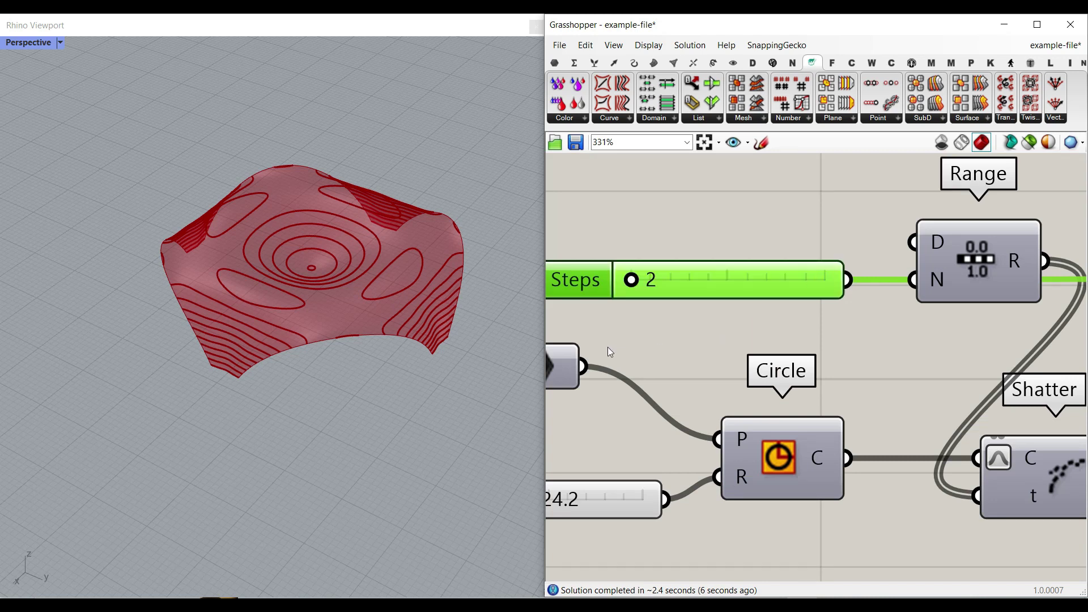
pyautogui.moveTo(187, 470); pyautogui.dragTo(279, 393, button='right')
pyautogui.moveTo(123, 287); pyautogui.dragTo(351, 332, button='right')
pyautogui.scroll(-1, 688, 338)
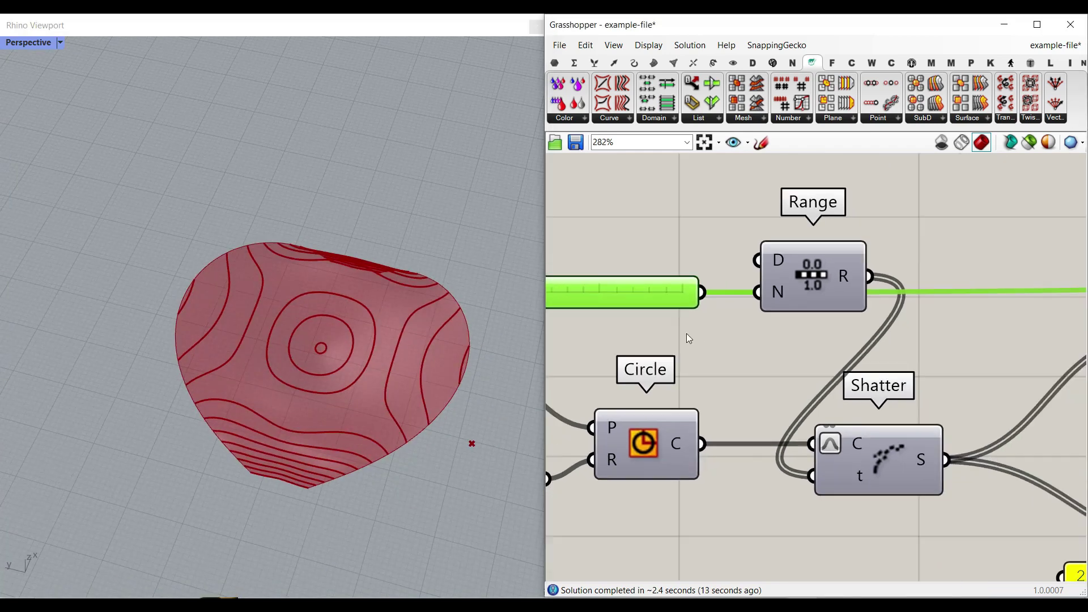
# Step: Select the Surface Split component and find where it is listed among the Physical intersection components
pyautogui.scroll(-5, 871, 341)
pyautogui.scroll(5, 707, 354)
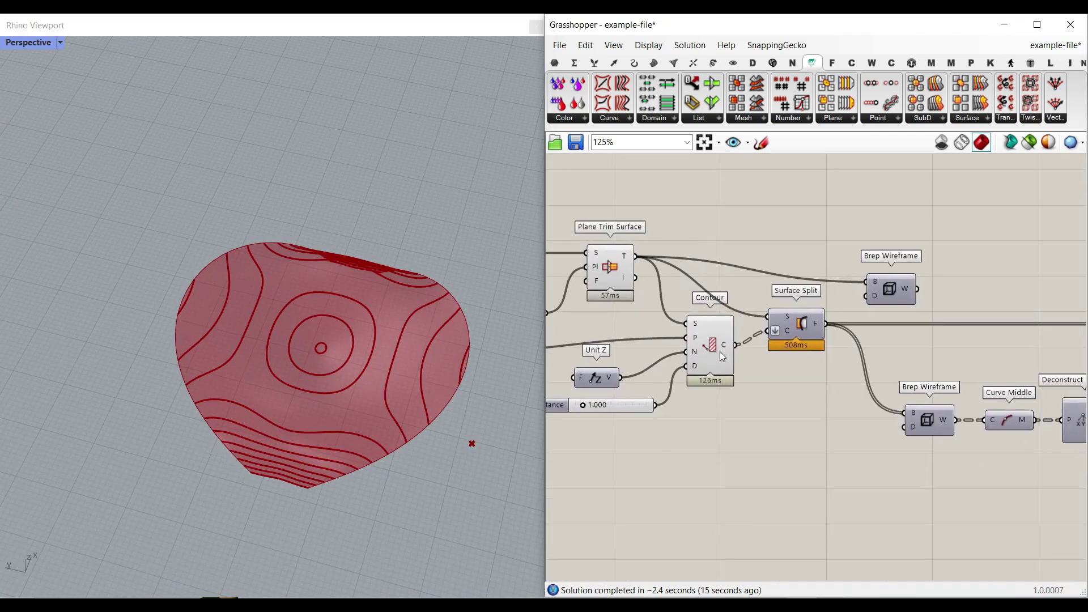
pyautogui.click(722, 355)
pyautogui.scroll(5, 708, 340)
pyautogui.click(819, 395)
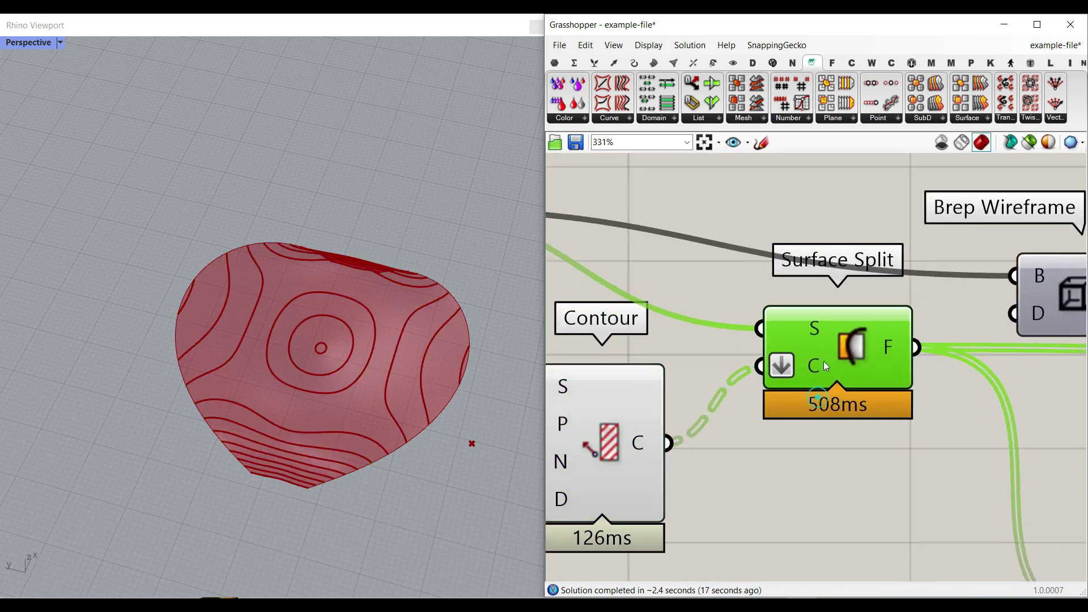
pyautogui.moveTo(823, 362); pyautogui.dragTo(833, 361)
pyautogui.click(692, 62)
pyautogui.click(676, 118)
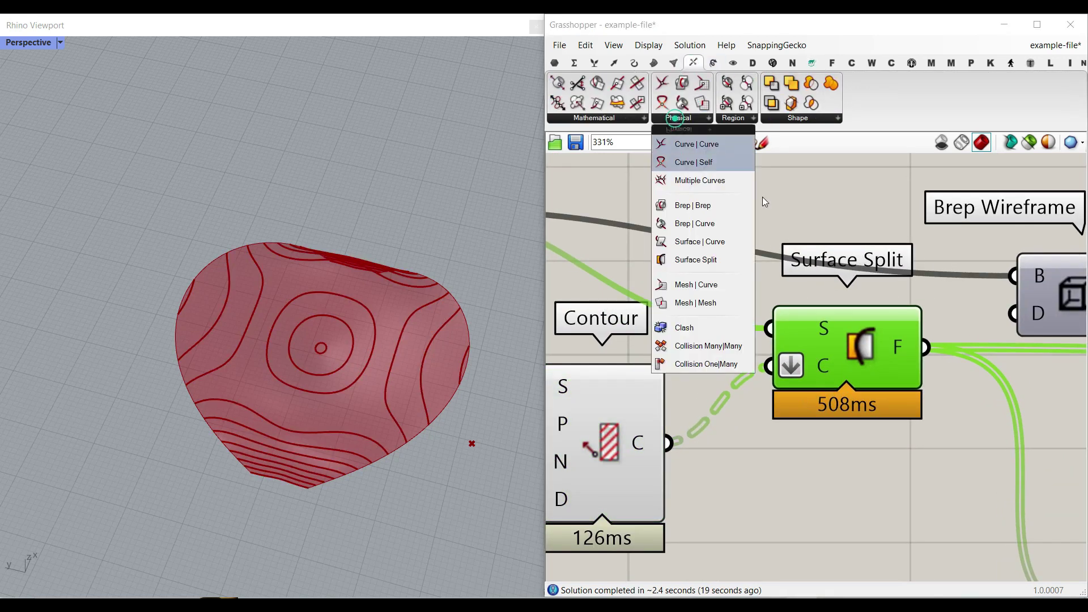
pyautogui.click(867, 192)
# Step: Examine the Surface Split inputs by highlighting the plane-trimmed surface and the contour curves, and check the flattened C input's options
pyautogui.moveTo(662, 273); pyautogui.dragTo(885, 311, button='right')
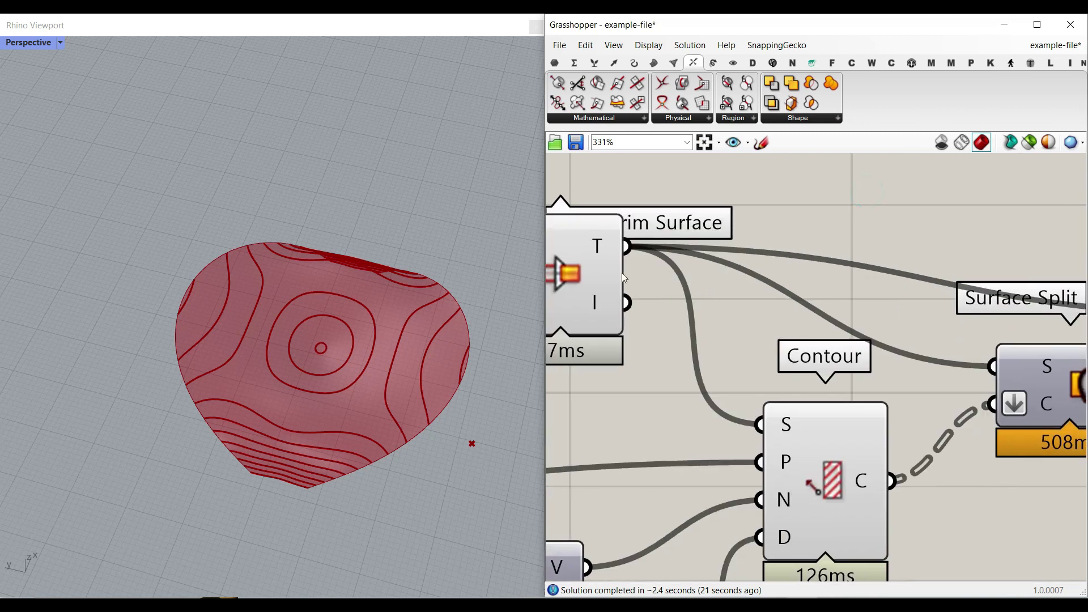
pyautogui.click(592, 269)
pyautogui.moveTo(1007, 443); pyautogui.dragTo(780, 386, button='right')
pyautogui.scroll(1, 780, 386)
pyautogui.moveTo(649, 437); pyautogui.dragTo(766, 407, button='right')
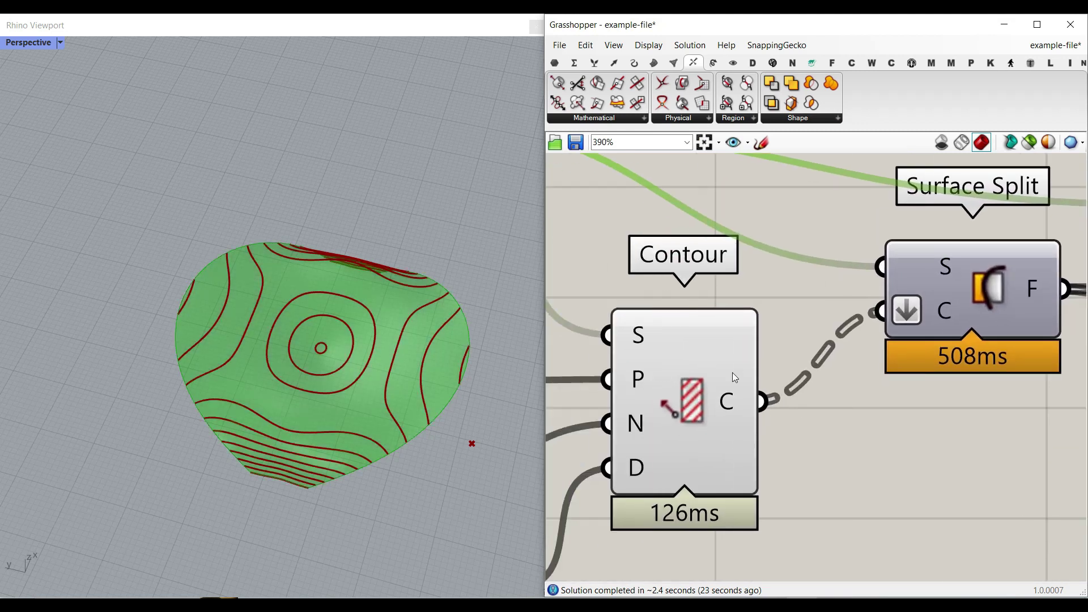
pyautogui.click(681, 374)
pyautogui.moveTo(271, 394); pyautogui.dragTo(292, 375, button='right')
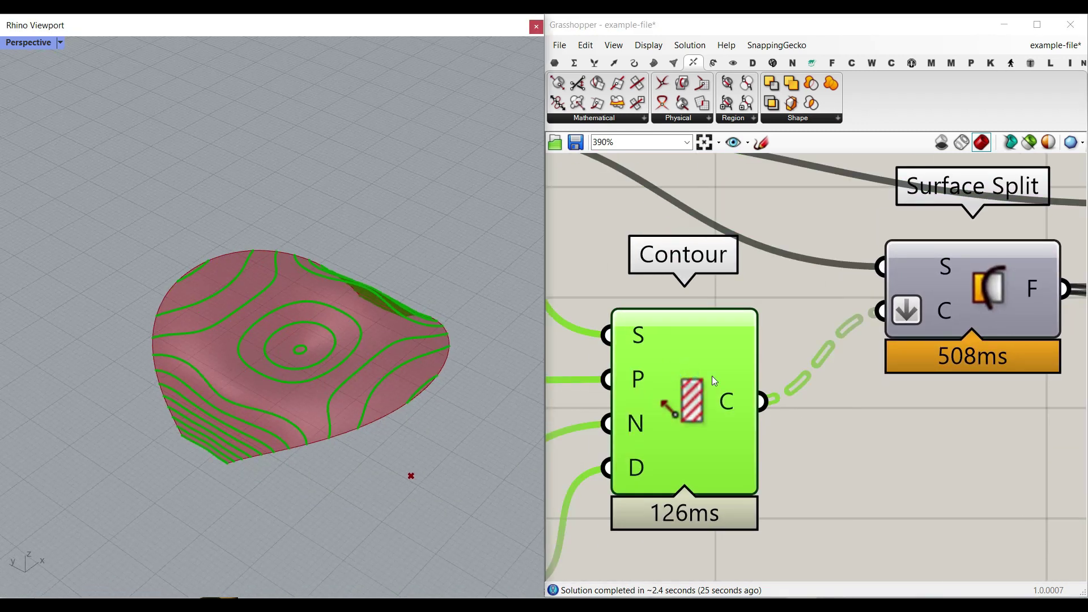
pyautogui.moveTo(942, 377); pyautogui.dragTo(793, 372, button='right')
pyautogui.rightClick(793, 305)
pyautogui.click(743, 415)
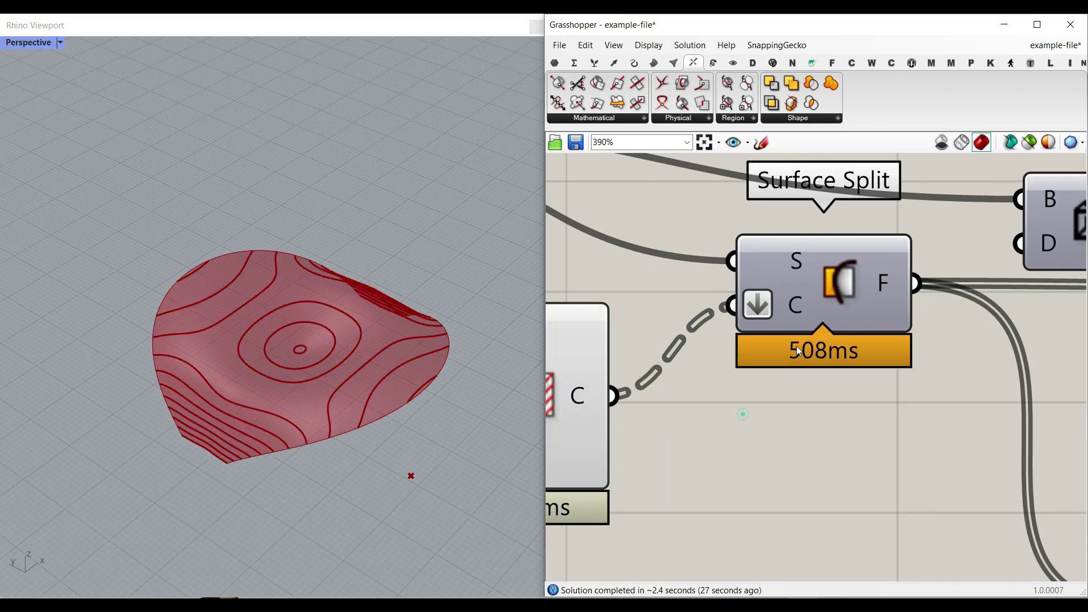
# Step: Bake the F output of Surface Split into Rhino with the default attributes
pyautogui.rightClick(891, 284)
pyautogui.click(987, 312)
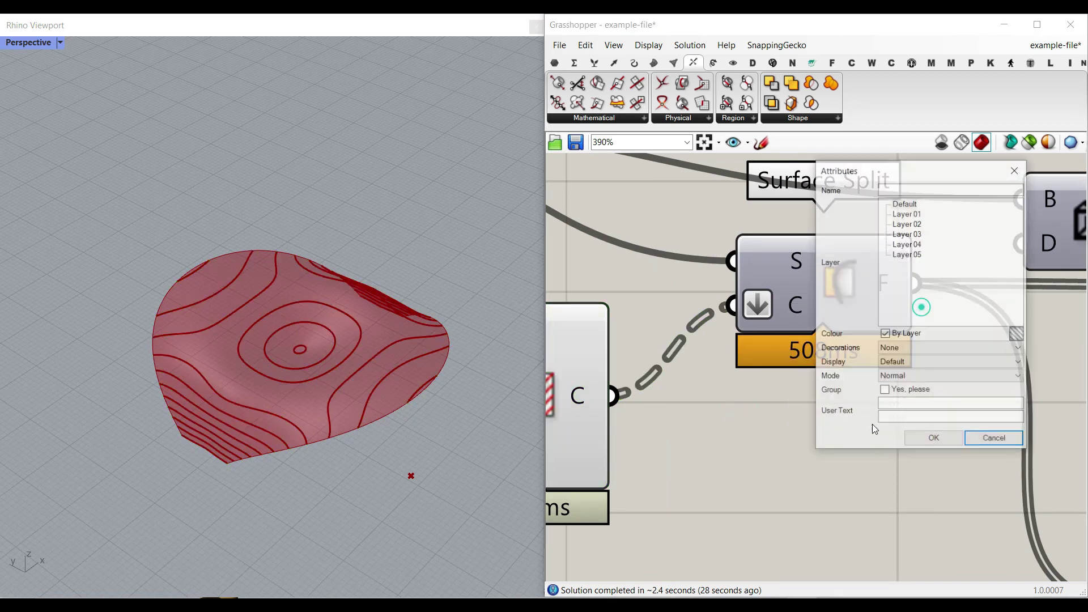
pyautogui.click(932, 439)
# Step: Select individual baked strips to examine the split pieces, and remove the baked surfaces
pyautogui.moveTo(371, 409); pyautogui.dragTo(419, 388, button='right')
pyautogui.scroll(7, 277, 435)
pyautogui.click(276, 446)
pyautogui.click(312, 345)
pyautogui.click(375, 270)
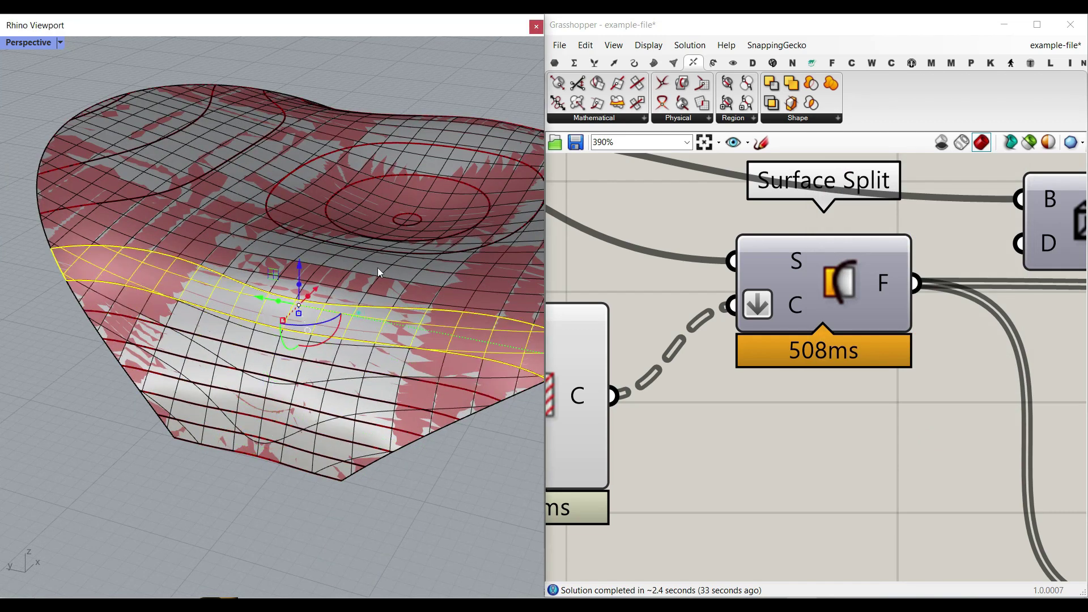
pyautogui.click(394, 239)
pyautogui.scroll(-5, 395, 237)
pyautogui.click(431, 192)
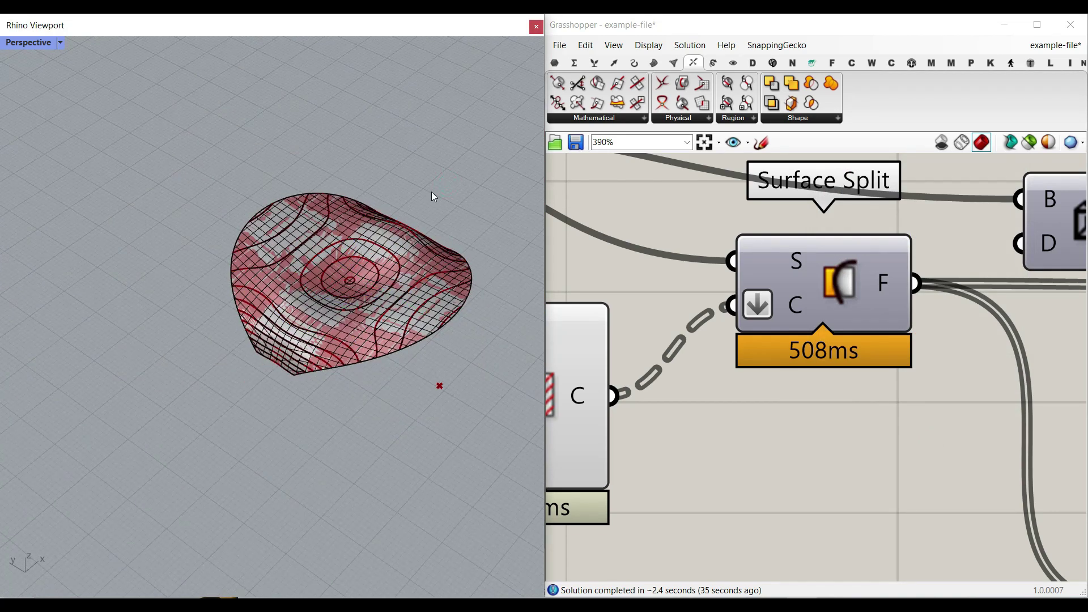
pyautogui.scroll(-5, 749, 445)
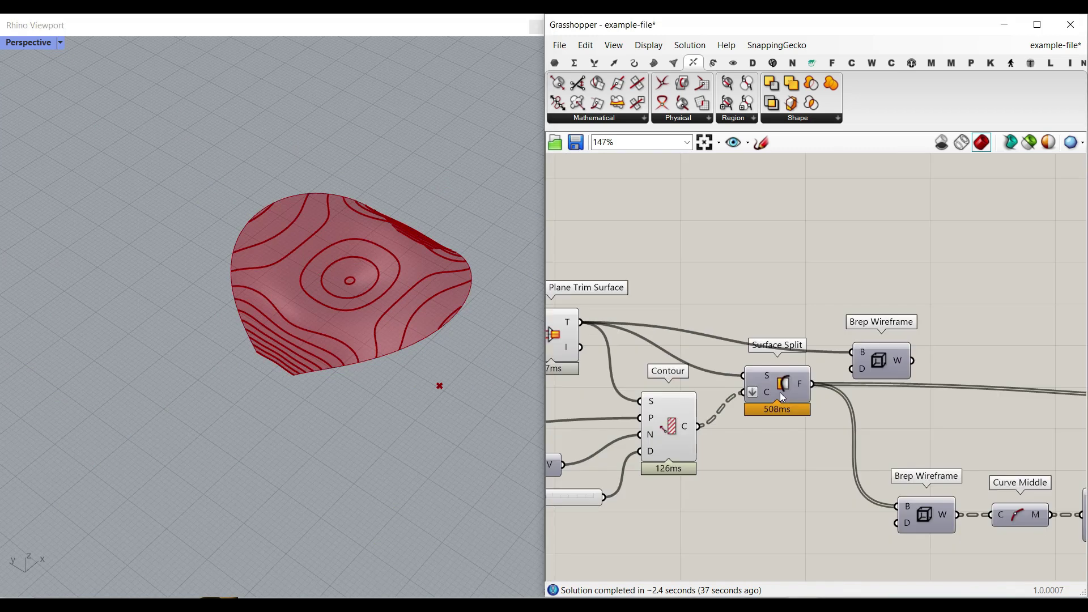
# Step: Reposition the Brep Wireframe component fed by Plane Trim Surface and turn on its preview to outline the trimmed surface
pyautogui.moveTo(866, 372); pyautogui.dragTo(854, 322)
pyautogui.rightClick(868, 304)
pyautogui.click(900, 325)
pyautogui.moveTo(408, 351); pyautogui.dragTo(479, 301, button='right')
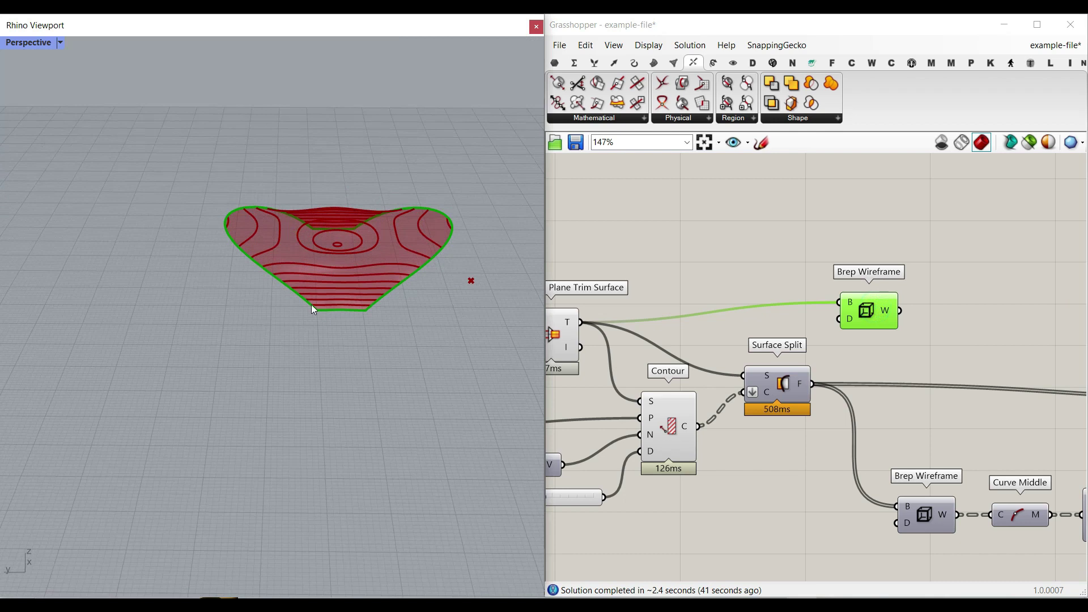
pyautogui.scroll(5, 312, 309)
pyautogui.scroll(-5, 871, 334)
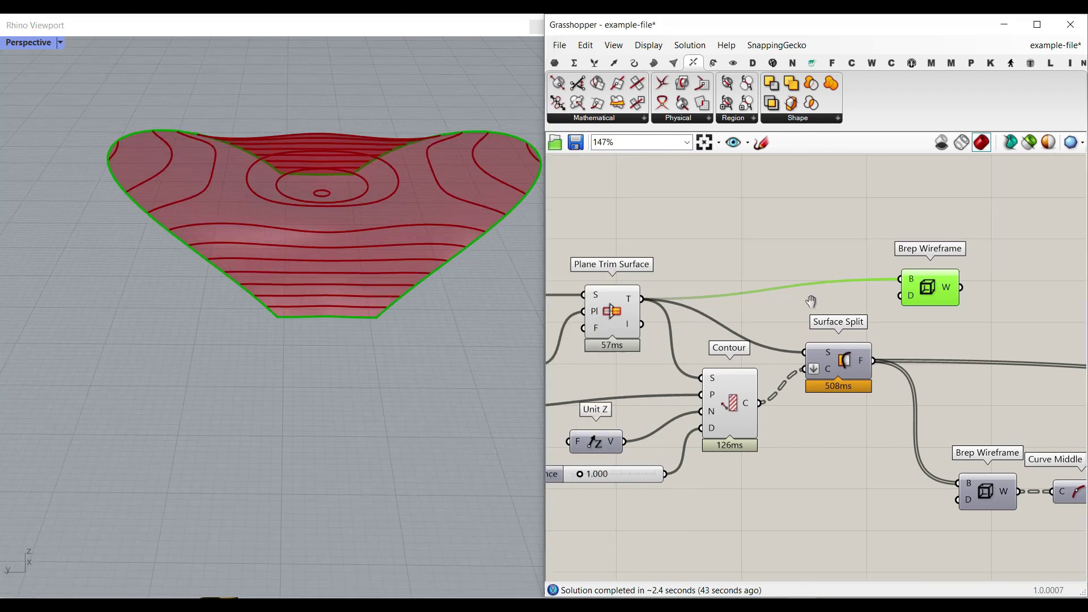
# Step: Turn off the previews of the trimmed surface and contour components, leaving the Brep Wireframe outline displayed
pyautogui.moveTo(878, 406); pyautogui.dragTo(631, 283)
pyautogui.rightClick(767, 214)
pyautogui.click(793, 234)
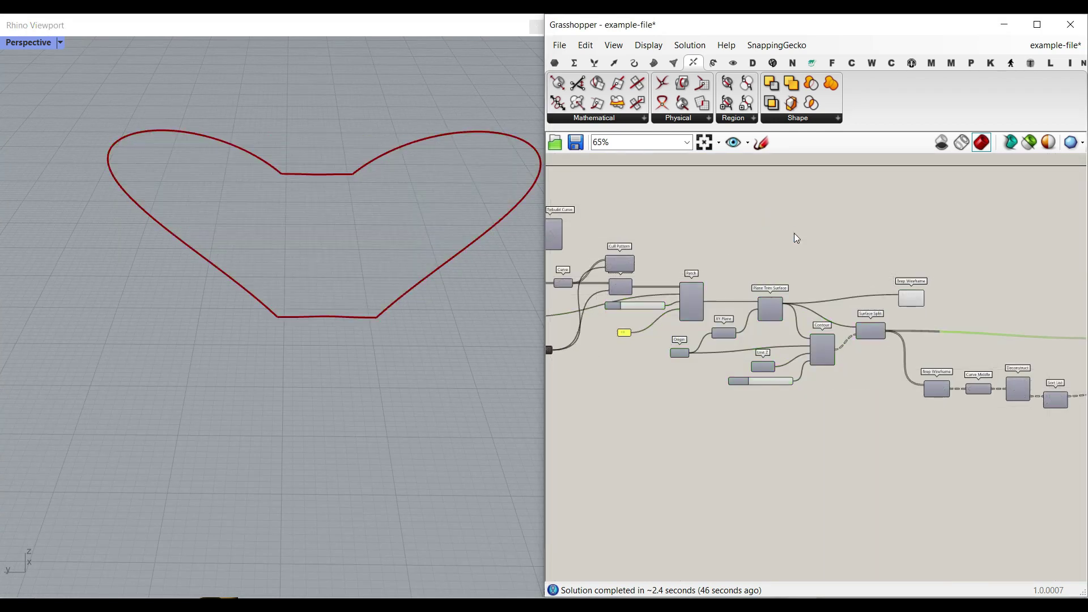
# Step: Turn on the preview of the Surface Split component
pyautogui.scroll(5, 739, 306)
pyautogui.rightClick(733, 329)
pyautogui.click(744, 353)
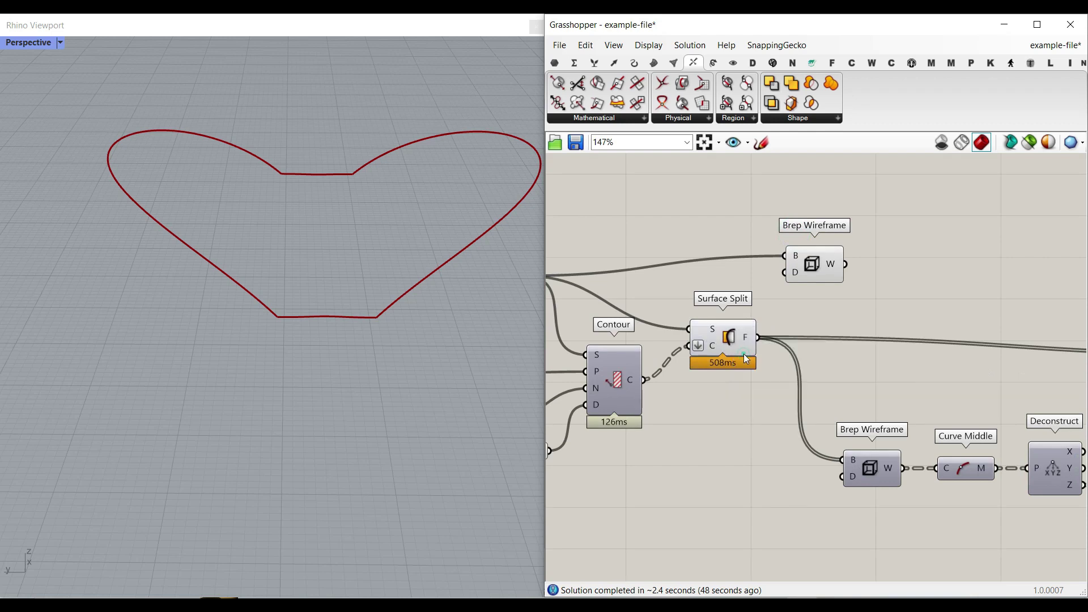
pyautogui.scroll(8, 272, 386)
pyautogui.moveTo(252, 407); pyautogui.dragTo(260, 419, button='right')
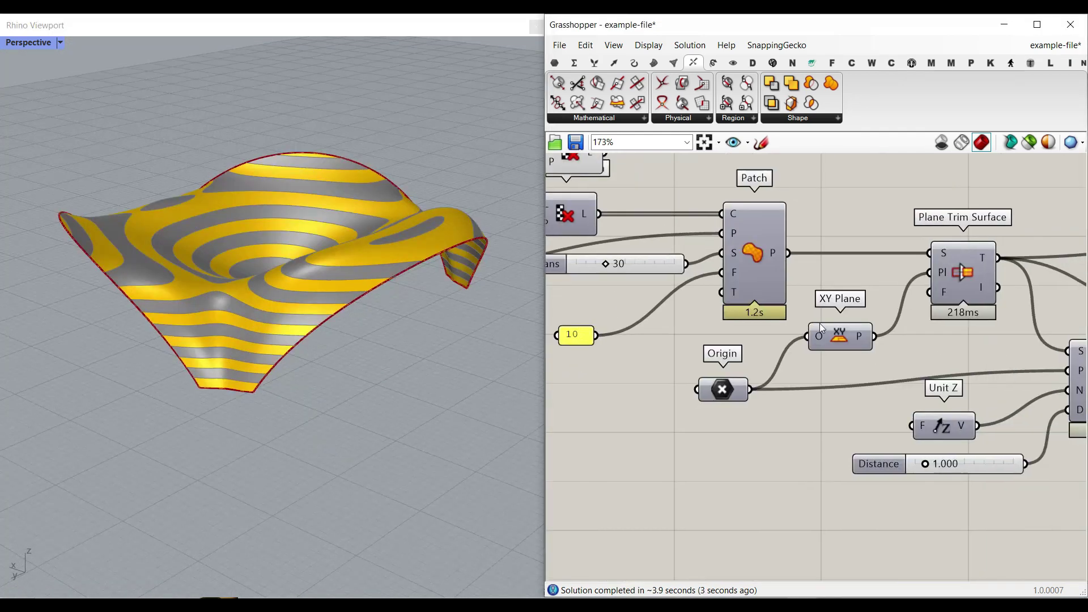
# Step: Bake the Surface Split faces of the colored strip surface with the default attributes
pyautogui.scroll(-3, 862, 343)
pyautogui.scroll(3, 862, 343)
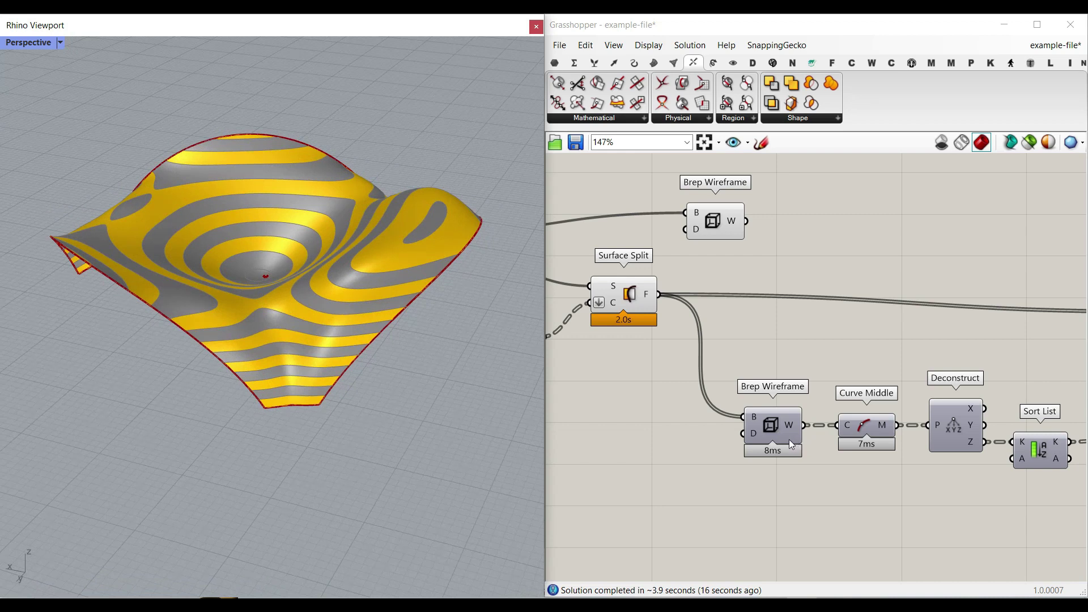
pyautogui.rightClick(647, 293)
pyautogui.click(672, 313)
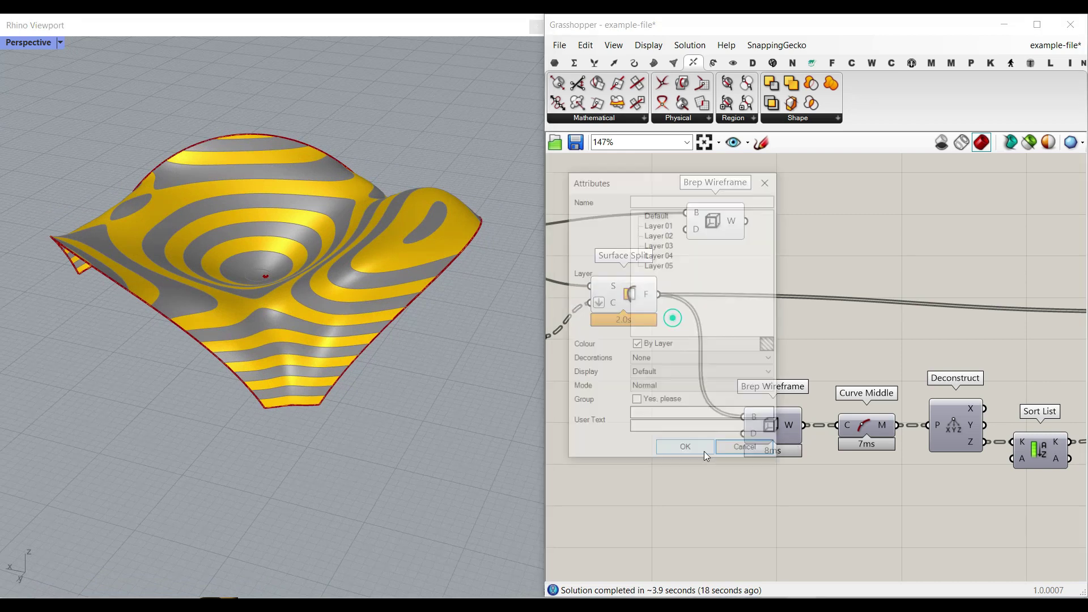
pyautogui.click(684, 446)
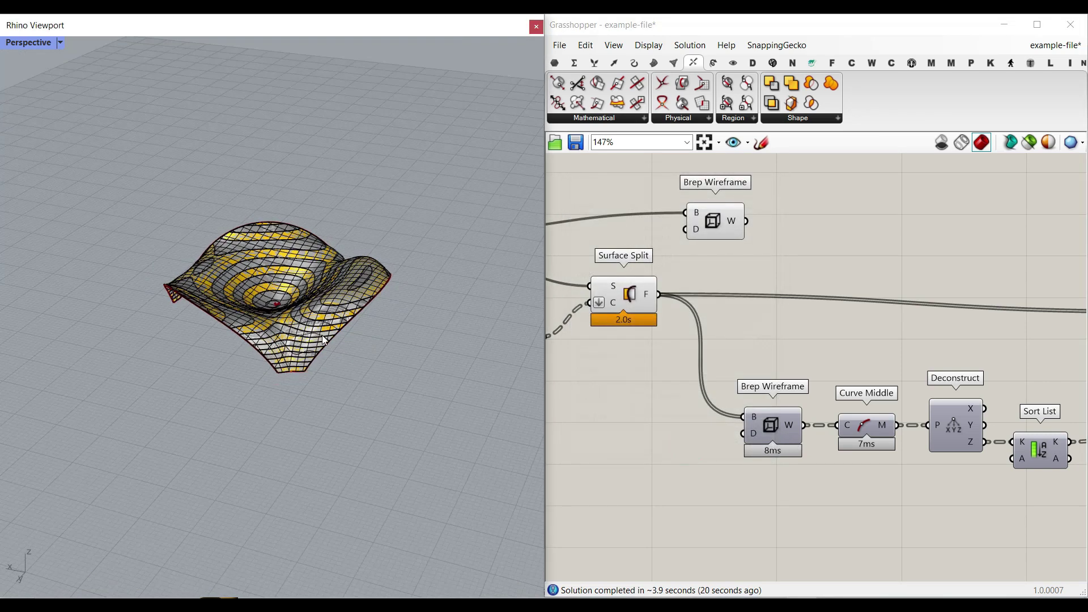
# Step: Select baked strips in the viewport to examine how the surface is divided into separate pieces
pyautogui.click(323, 334)
pyautogui.click(360, 357)
pyautogui.scroll(-4, 189, 317)
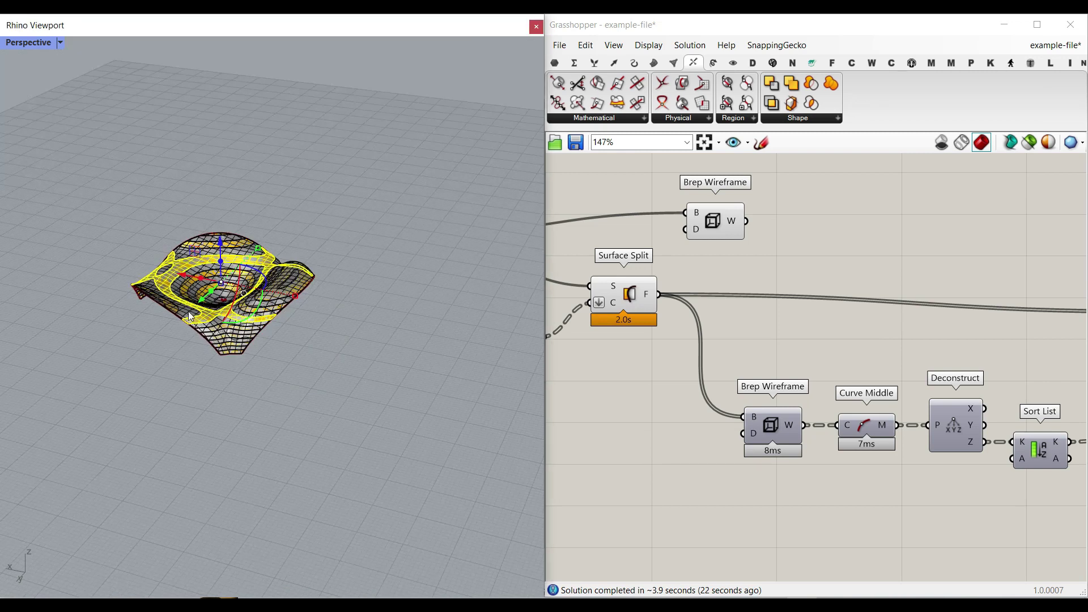
pyautogui.moveTo(200, 280); pyautogui.dragTo(397, 323)
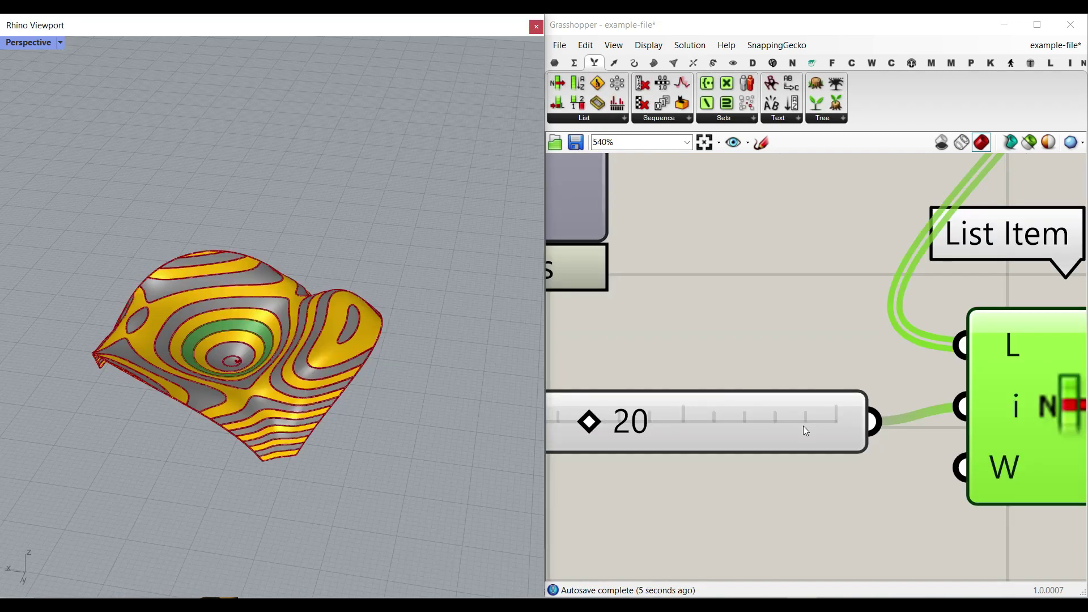
# Step: Add a +1 output to the List Item component that picks strip 20 from the Surface Split faces
pyautogui.moveTo(841, 428); pyautogui.dragTo(724, 422, button='right')
pyautogui.scroll(5, 311, 376)
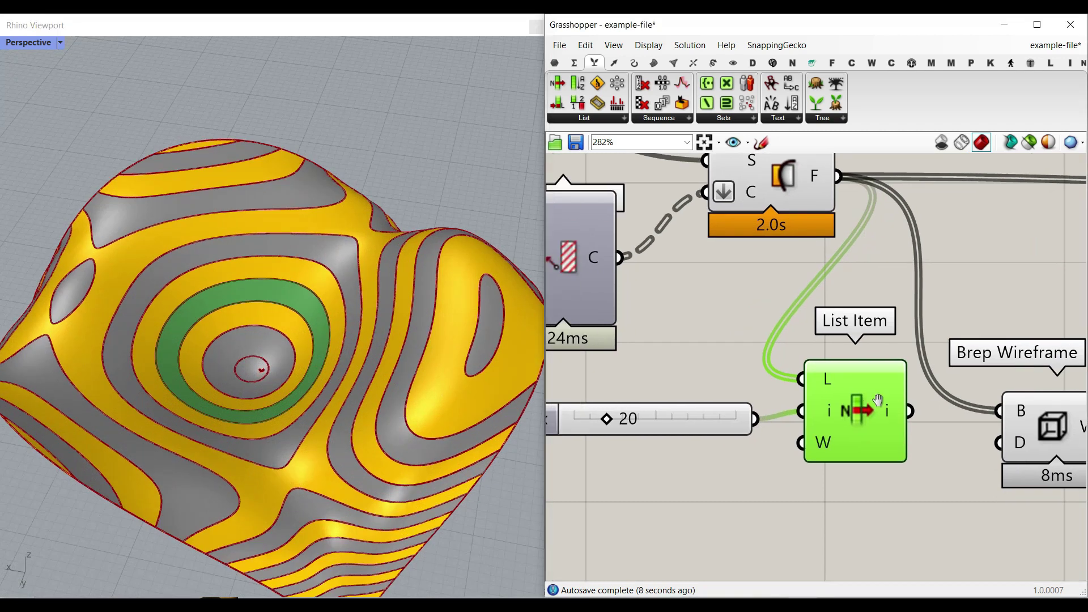
pyautogui.moveTo(872, 404); pyautogui.dragTo(875, 411)
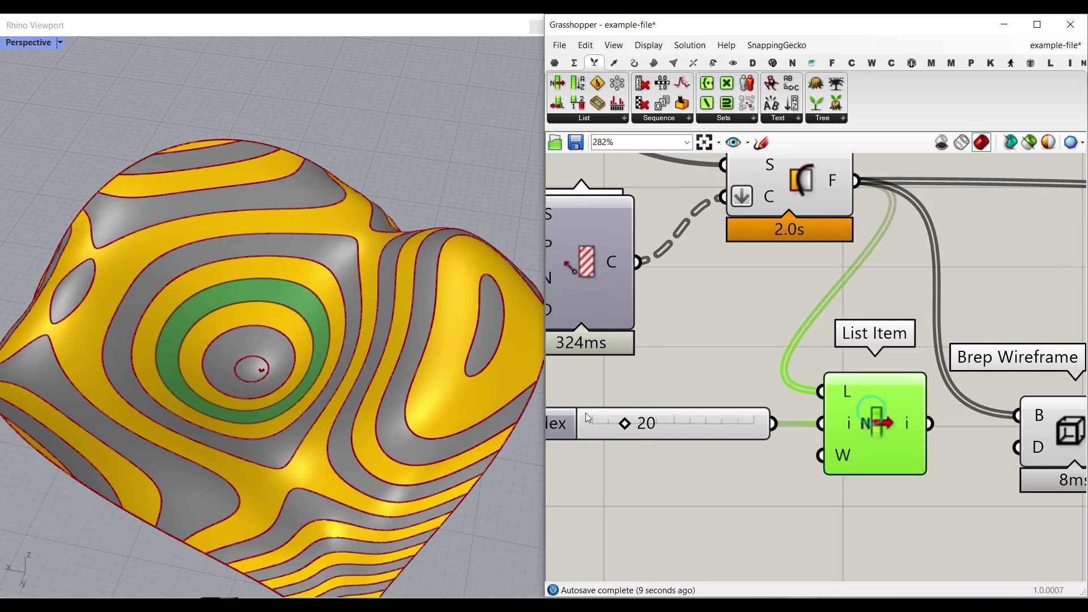
pyautogui.scroll(2, 173, 372)
pyautogui.scroll(-1, 737, 374)
pyautogui.moveTo(843, 393); pyautogui.dragTo(770, 336, button='right')
pyautogui.scroll(2, 809, 398)
pyautogui.click(796, 397)
# Step: Compare the two strips picked by List Item on the model to examine the order of the Surface Split faces
pyautogui.moveTo(384, 403); pyautogui.dragTo(224, 316, button='right')
pyautogui.scroll(-5, 223, 316)
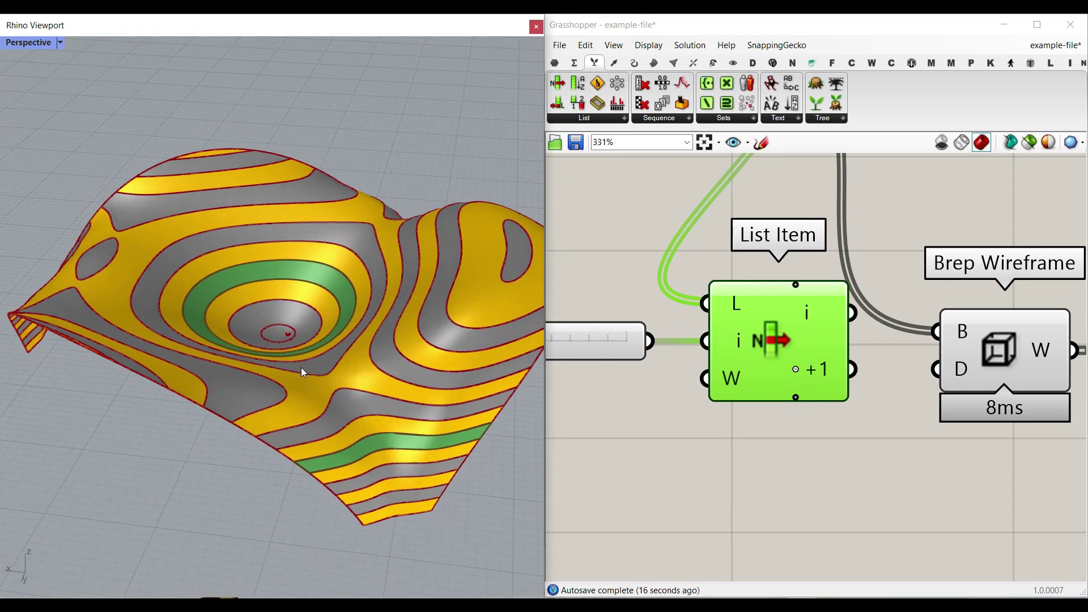
pyautogui.moveTo(777, 242); pyautogui.dragTo(875, 476, button='right')
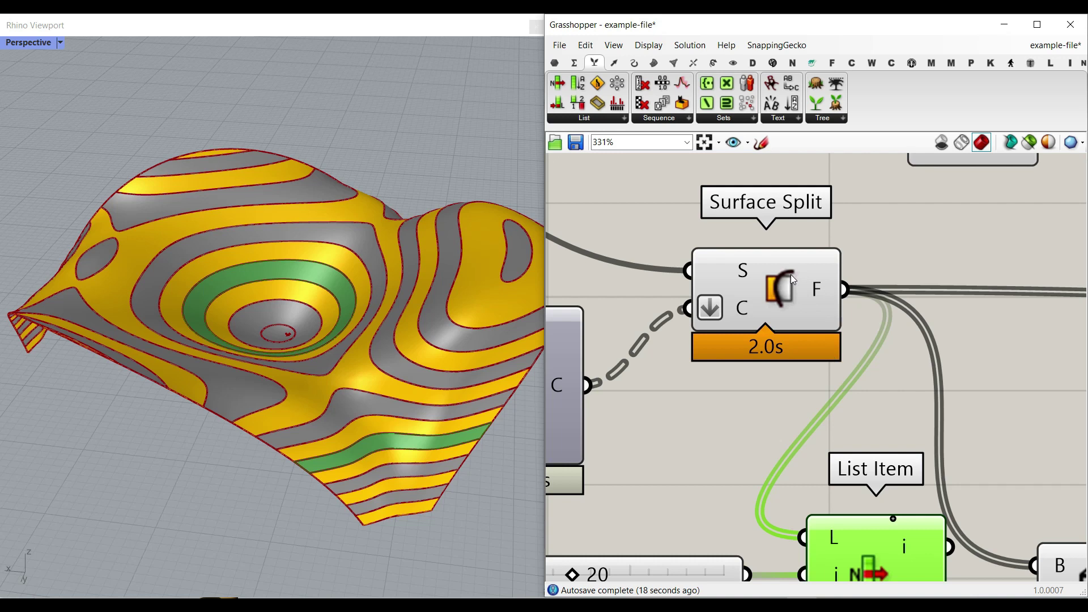
pyautogui.moveTo(258, 441); pyautogui.dragTo(292, 434, button='right')
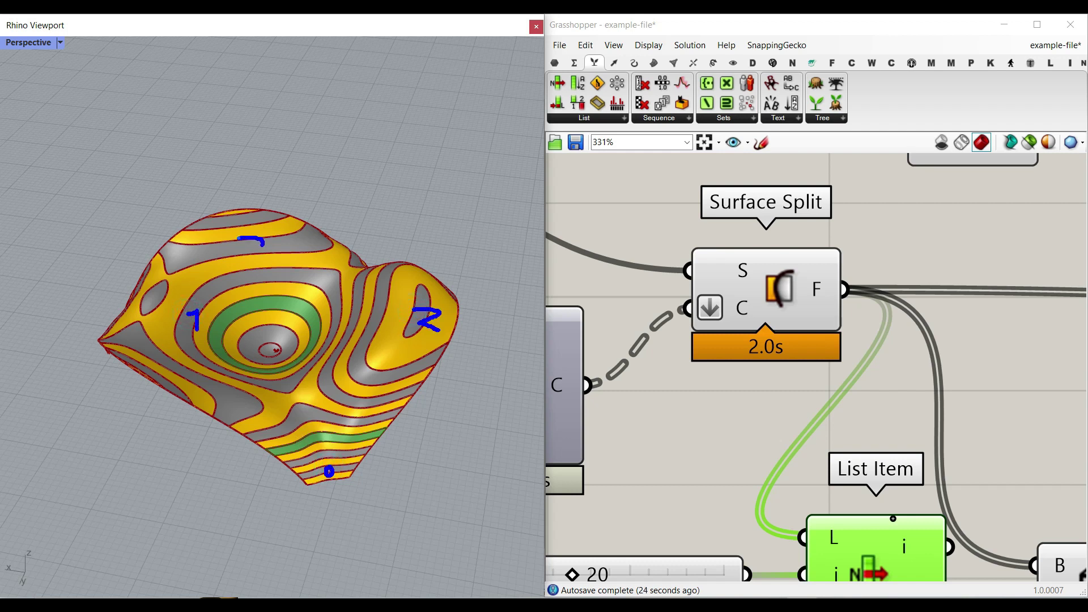
pyautogui.press('Escape')
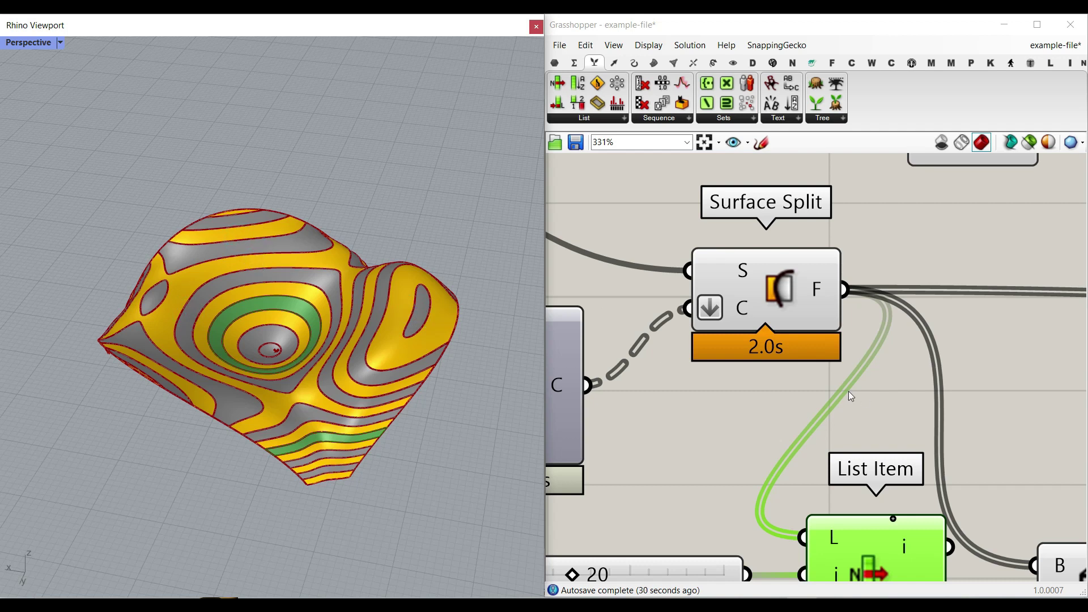
pyautogui.scroll(-5, 848, 393)
pyautogui.scroll(4, 801, 419)
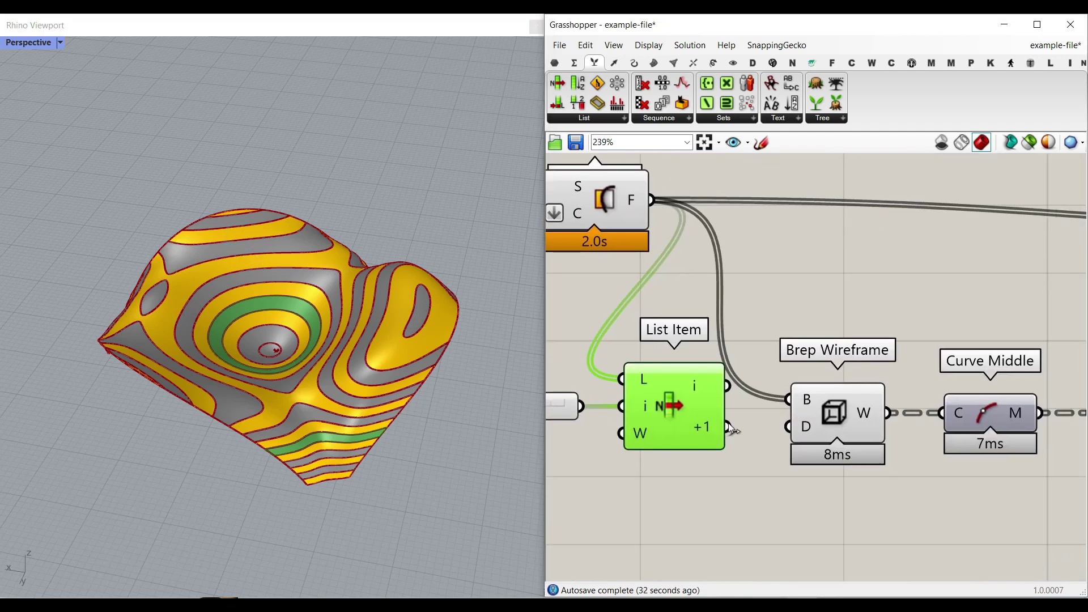
# Step: Feed the List Item's i and +1 outputs into Brep Wireframe's B input in place of the Surface Split faces
pyautogui.moveTo(759, 395); pyautogui.dragTo(788, 399)
pyautogui.keyDown('shift'); pyautogui.moveTo(728, 427); pyautogui.dragTo(788, 400); pyautogui.keyUp('shift')
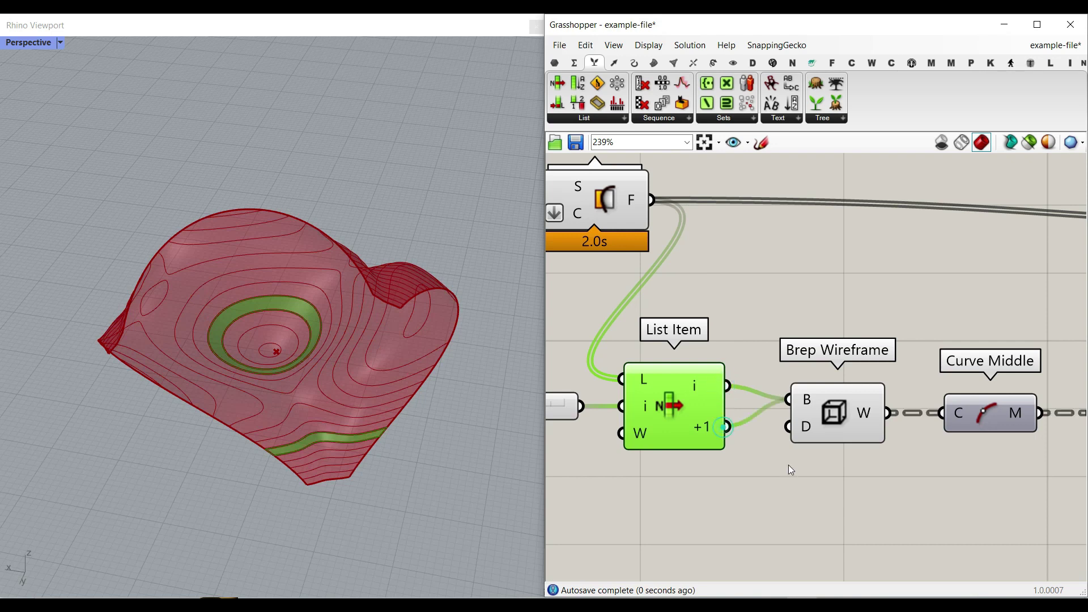
pyautogui.click(782, 473)
# Step: Select Brep Wireframe and examine the boundary curves of the two picked strips on the model
pyautogui.moveTo(283, 427); pyautogui.dragTo(272, 364, button='right')
pyautogui.moveTo(842, 409); pyautogui.dragTo(655, 404, button='right')
pyautogui.click(651, 403)
pyautogui.moveTo(258, 392); pyautogui.dragTo(222, 379, button='right')
pyautogui.scroll(6, 207, 382)
pyautogui.scroll(3, 223, 380)
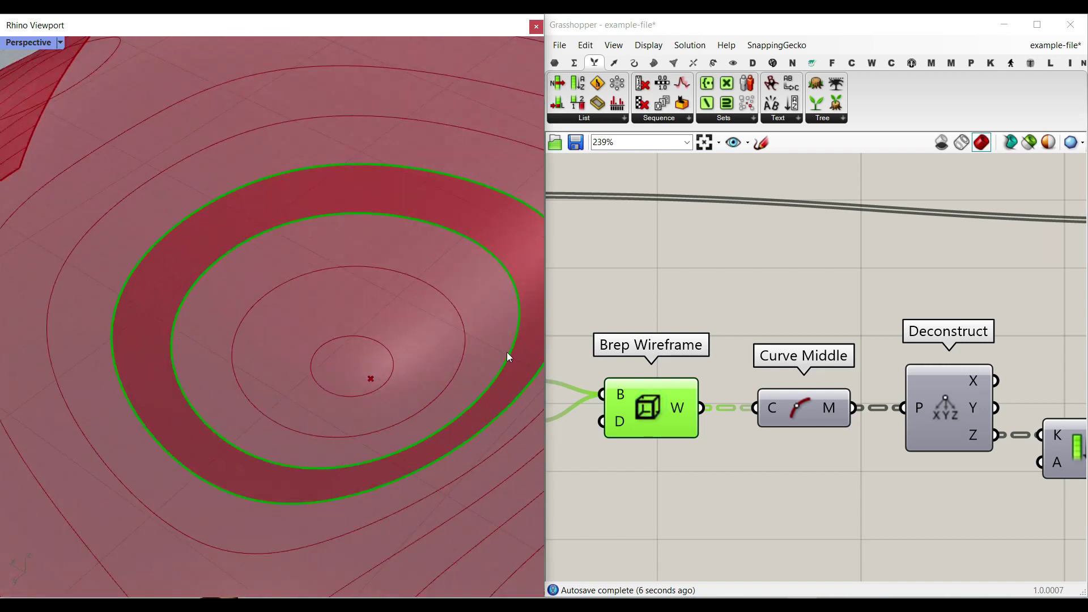
# Step: Select Curve Middle and examine the midpoints of the strips' boundary curves on the model
pyautogui.moveTo(814, 421); pyautogui.dragTo(731, 414, button='right')
pyautogui.rightClick(716, 399)
pyautogui.press('Escape')
pyautogui.click(729, 408)
pyautogui.scroll(-5, 266, 365)
pyautogui.moveTo(289, 373); pyautogui.dragTo(368, 454, button='right')
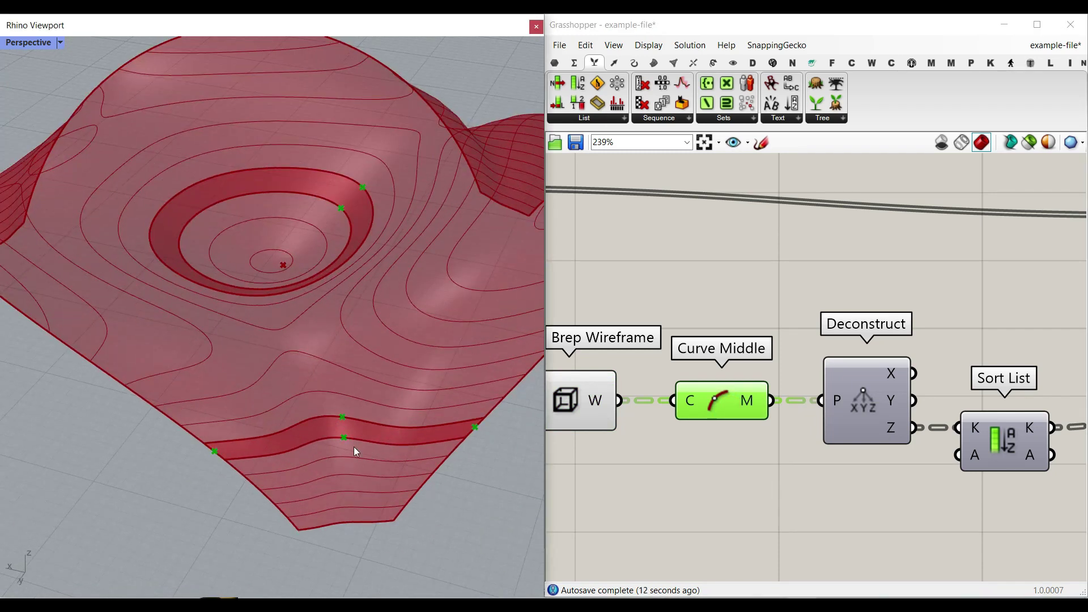
# Step: Compare the midpoint heights on the lower strip while following the data through Deconstruct's Z output to the Sort List
pyautogui.scroll(8, 354, 446)
pyautogui.scroll(-8, 170, 439)
pyautogui.scroll(5, 76, 448)
pyautogui.moveTo(732, 399); pyautogui.dragTo(686, 424, button='right')
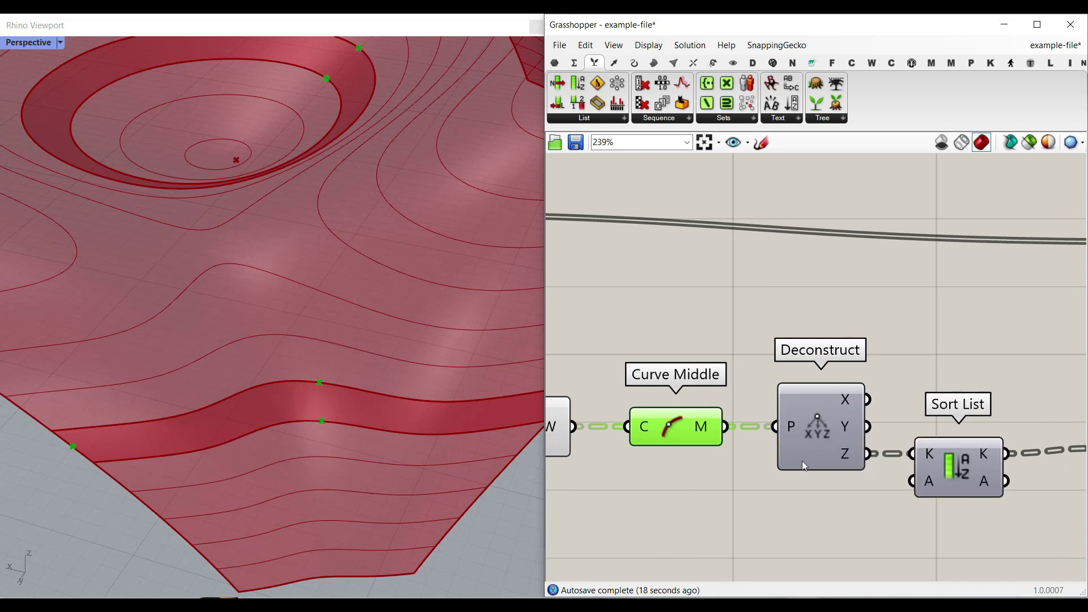
pyautogui.moveTo(801, 460); pyautogui.dragTo(734, 431, button='right')
pyautogui.moveTo(372, 419); pyautogui.dragTo(295, 413, button='right')
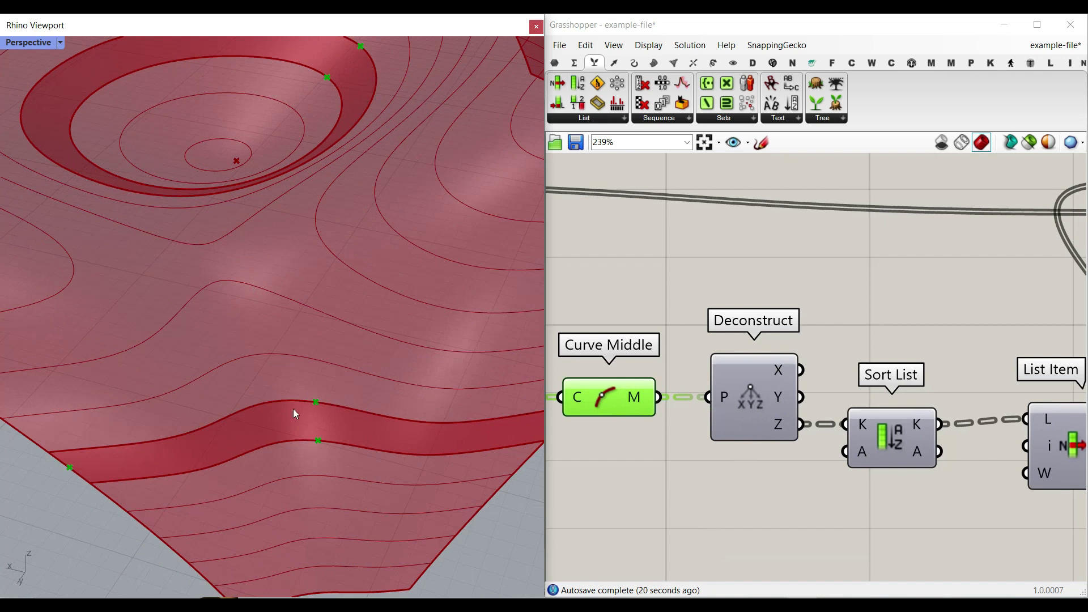
pyautogui.moveTo(209, 412); pyautogui.dragTo(107, 452, button='right')
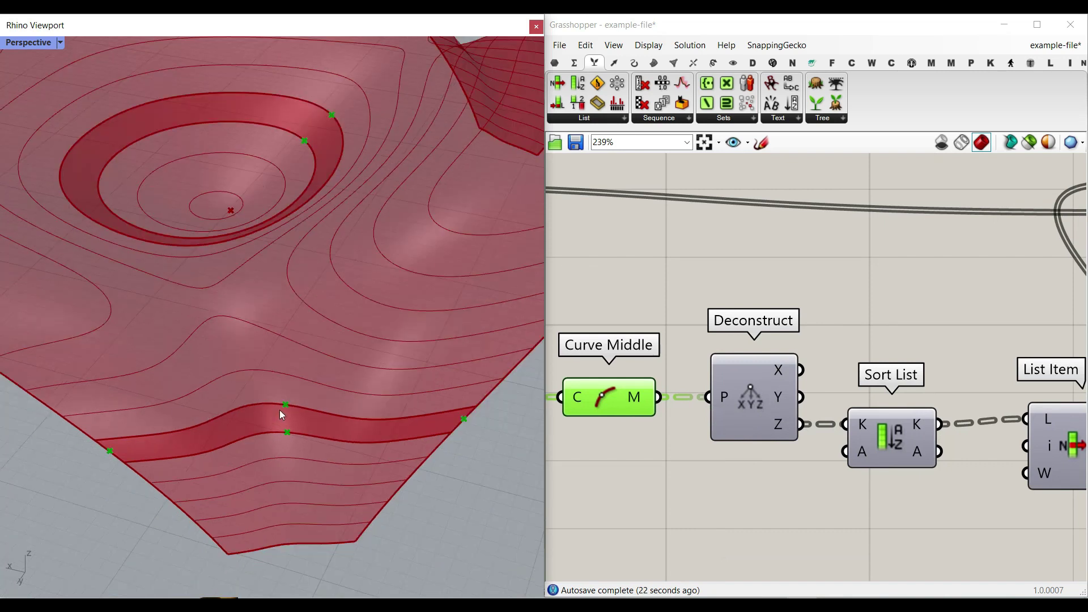
pyautogui.moveTo(840, 402); pyautogui.dragTo(735, 381, button='right')
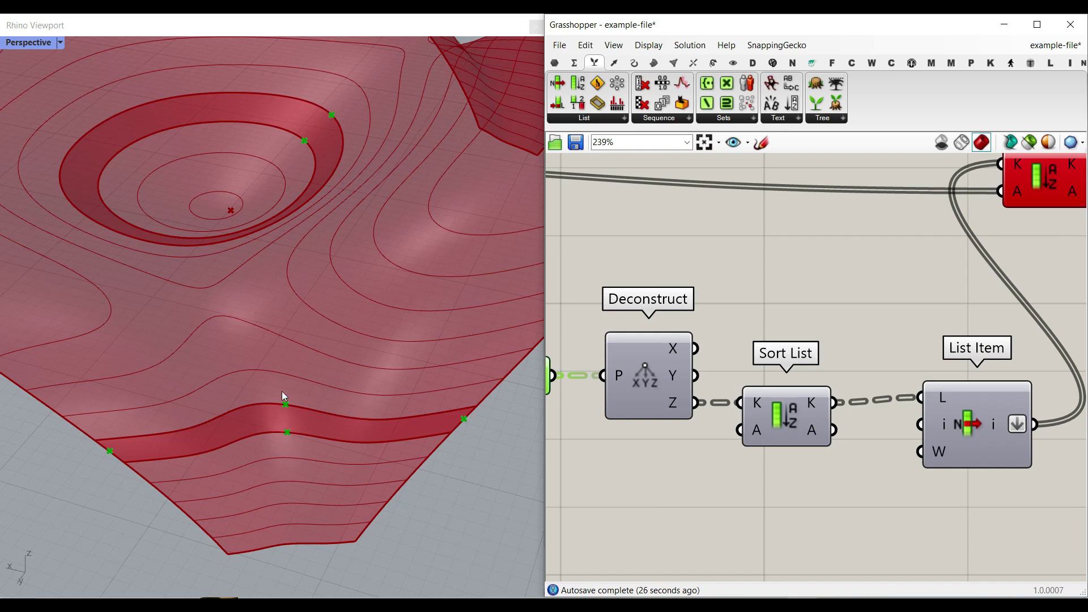
pyautogui.moveTo(763, 416); pyautogui.dragTo(720, 392, button='right')
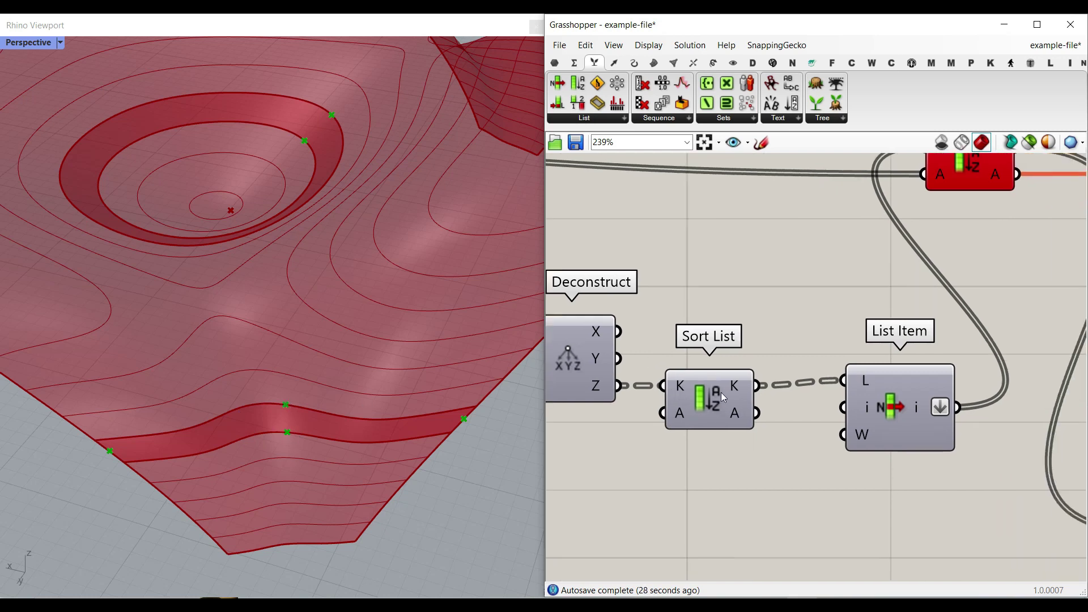
# Step: Inspect the index input and flattened output of the List Item that follows the first Sort List
pyautogui.scroll(2, 664, 392)
pyautogui.moveTo(818, 368); pyautogui.dragTo(732, 378, button='right')
pyautogui.moveTo(855, 407); pyautogui.dragTo(823, 419)
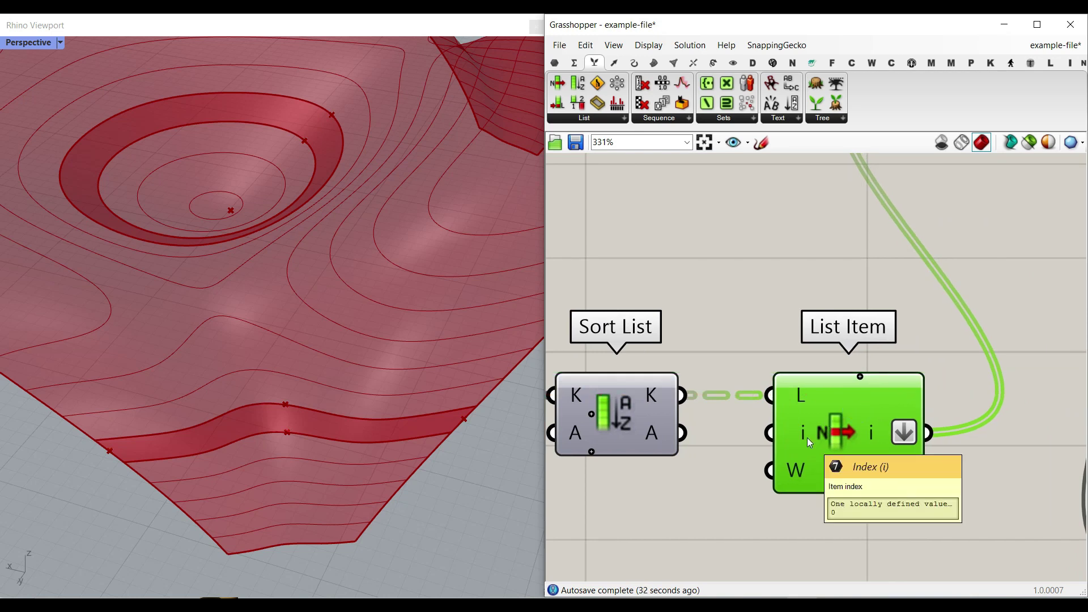
pyautogui.scroll(-5, 380, 404)
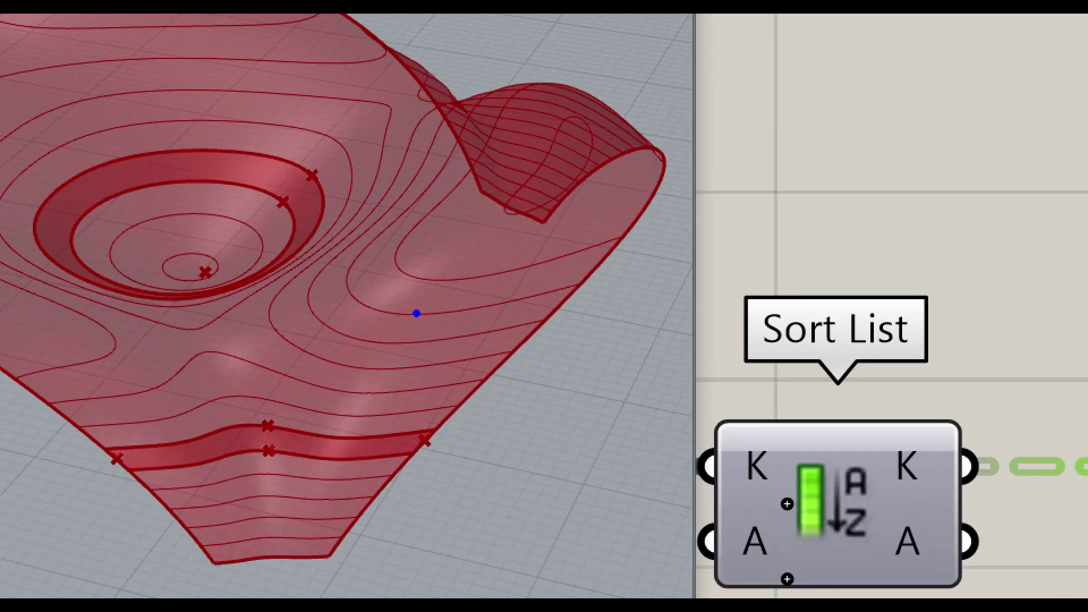
pyautogui.moveTo(389, 300); pyautogui.dragTo(400, 322)
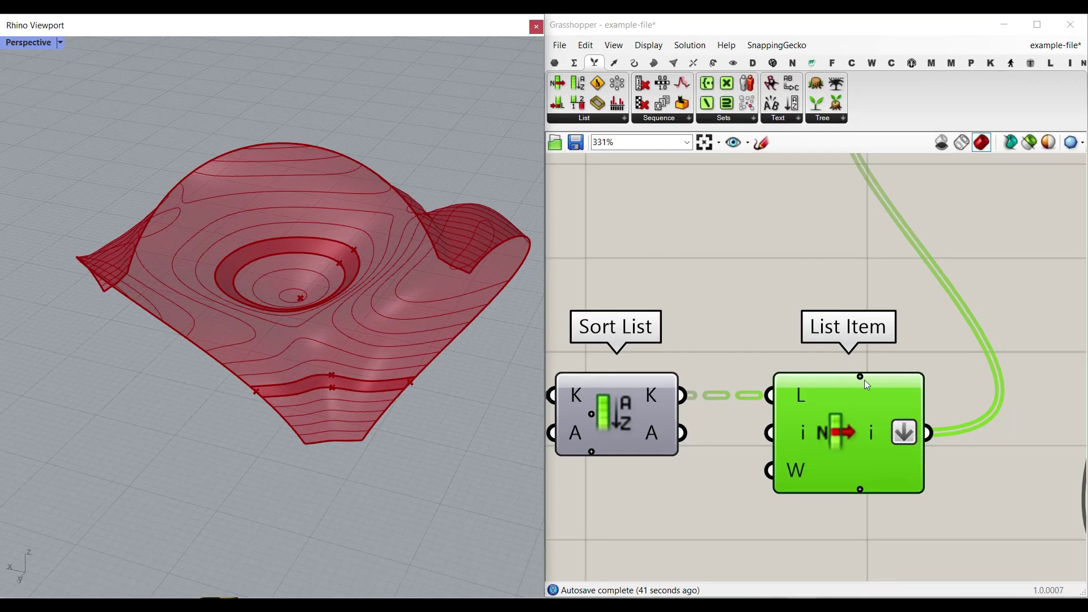
pyautogui.moveTo(897, 443); pyautogui.dragTo(713, 394, button='right')
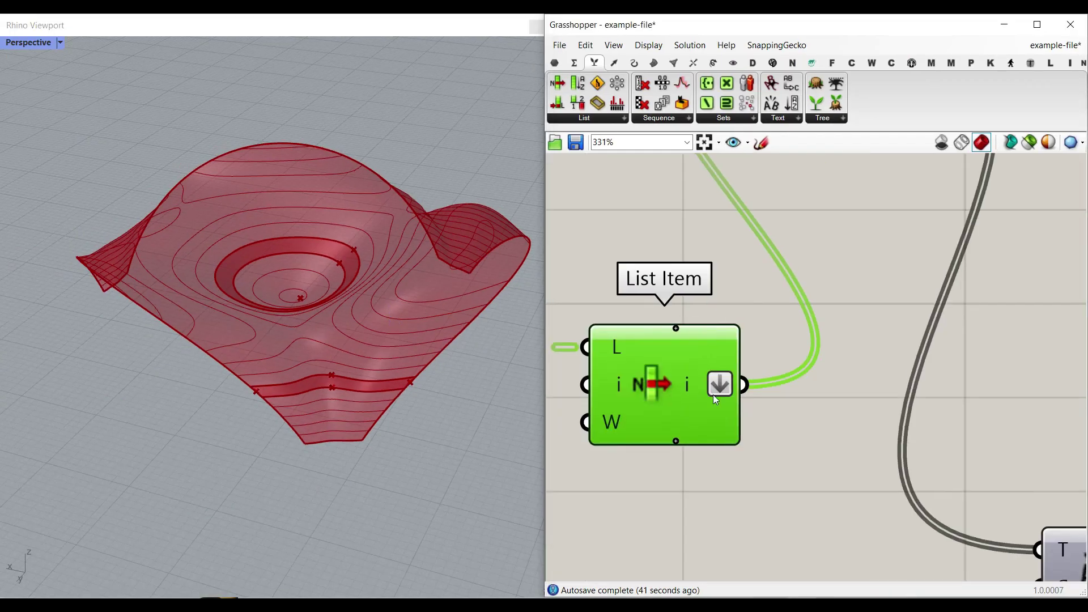
# Step: Connect the Surface Split faces directly to Brep Wireframe's B input and delete the test List Item with its slider
pyautogui.moveTo(686, 287); pyautogui.dragTo(855, 289, button='right')
pyautogui.scroll(-2, 688, 281)
pyautogui.moveTo(693, 307); pyautogui.dragTo(1009, 335, button='right')
pyautogui.moveTo(643, 341); pyautogui.dragTo(836, 337, button='right')
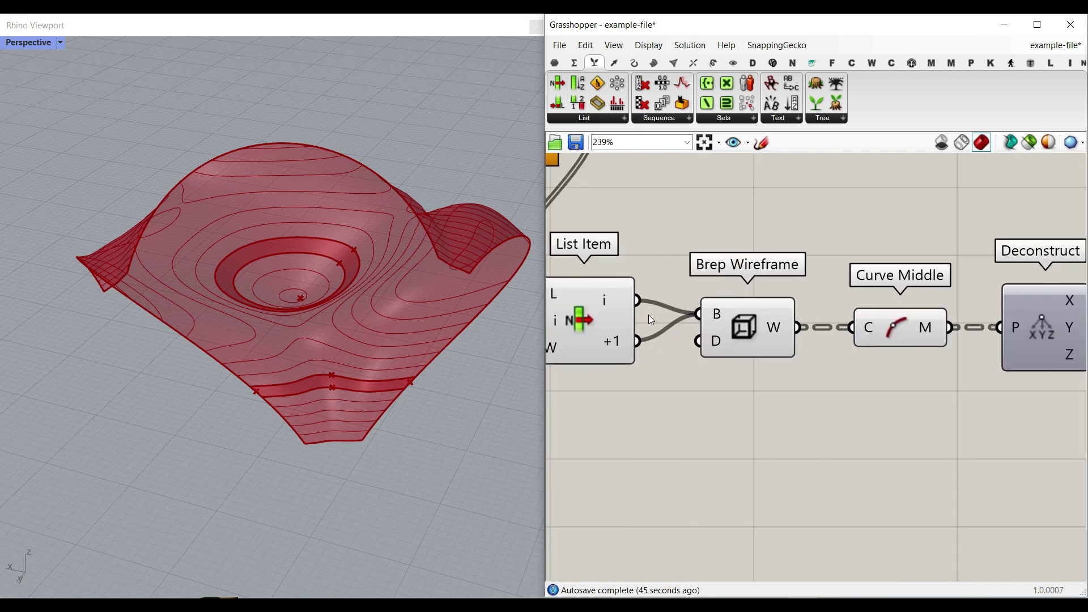
pyautogui.moveTo(664, 324); pyautogui.dragTo(716, 351, button='right')
pyautogui.scroll(-2, 716, 351)
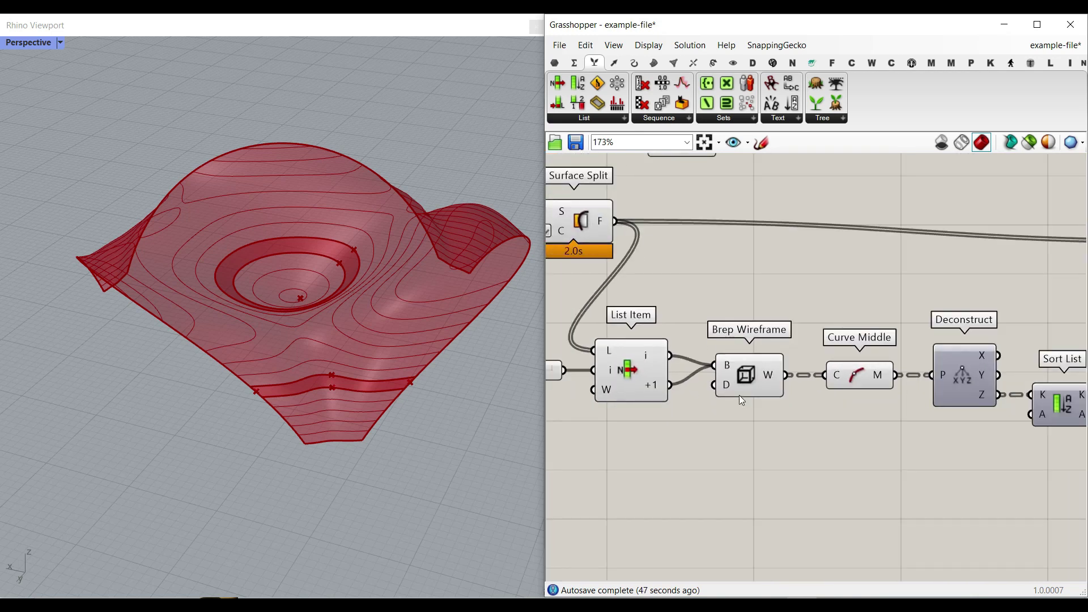
pyautogui.moveTo(616, 229); pyautogui.dragTo(712, 366)
pyautogui.moveTo(672, 432); pyautogui.dragTo(552, 359)
pyautogui.press('Delete')
pyautogui.moveTo(886, 346); pyautogui.dragTo(712, 351, button='right')
pyautogui.moveTo(1033, 406); pyautogui.dragTo(733, 386, button='right')
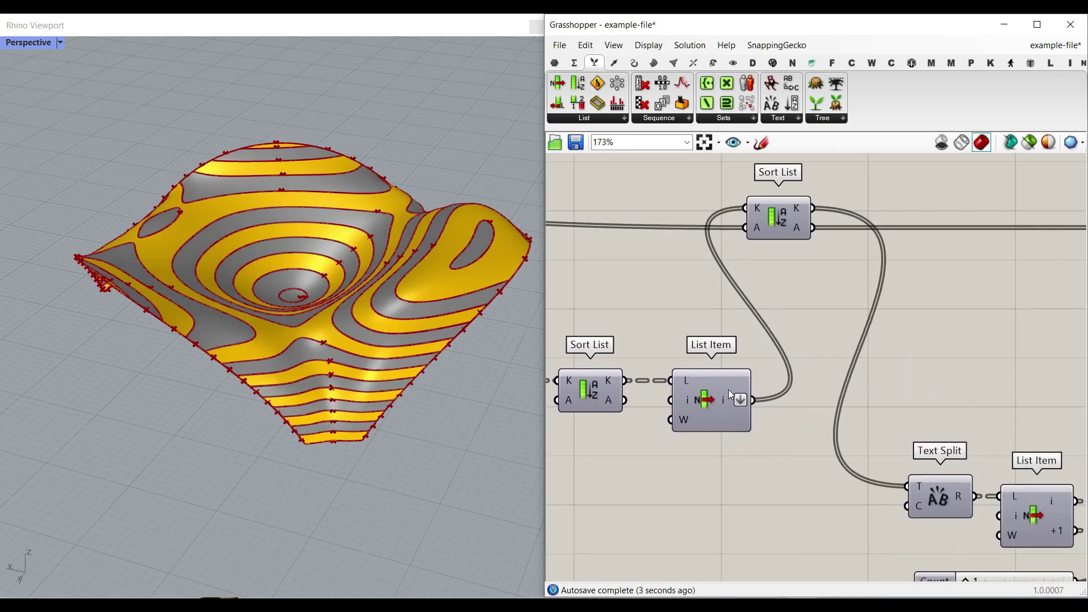
pyautogui.moveTo(729, 389)
pyautogui.moveTo(181, 288)
pyautogui.mouseDown()
pyautogui.moveTo(186, 303)
pyautogui.moveTo(229, 312)
pyautogui.mouseUp()
pyautogui.moveTo(459, 340)
pyautogui.mouseDown()
pyautogui.moveTo(464, 357)
pyautogui.moveTo(503, 351)
pyautogui.mouseUp()
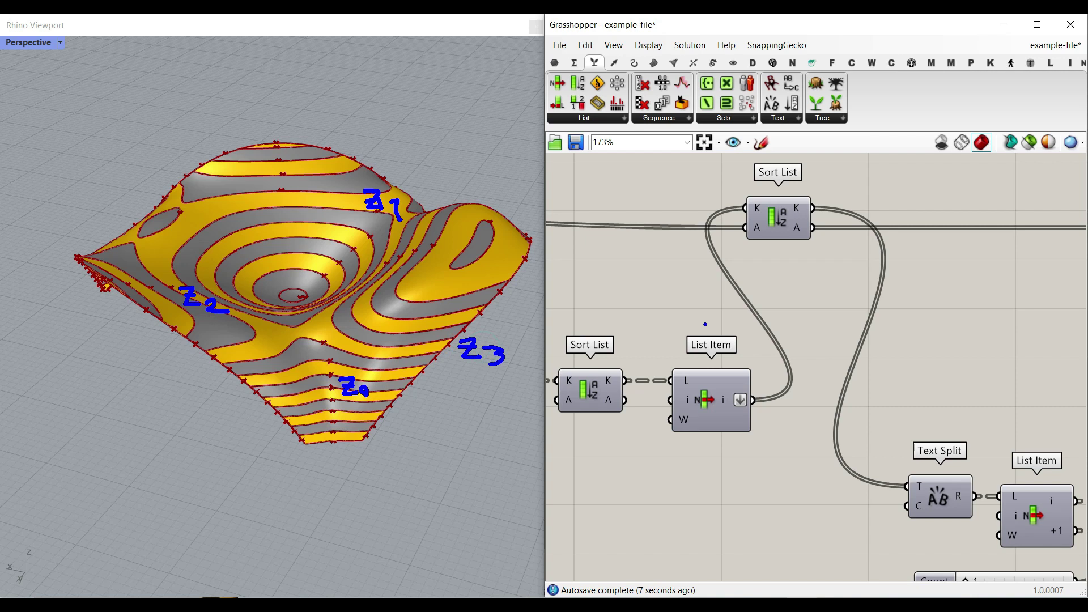
pyautogui.press('Escape')
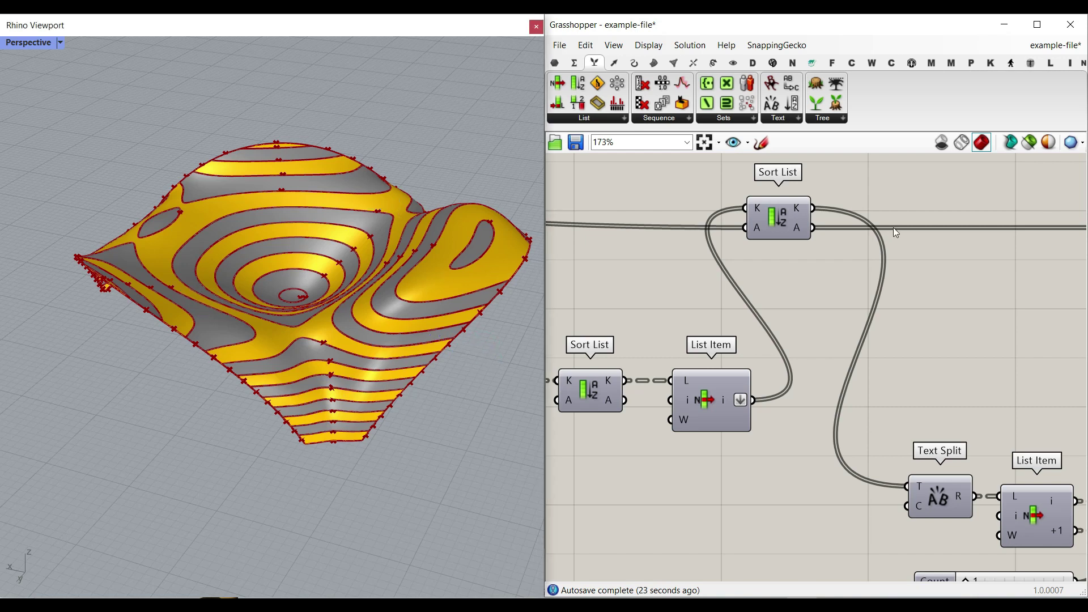
# Step: Hide the components' previews and add a List Item with an Index slider on the second Sort List's A output
pyautogui.moveTo(893, 228); pyautogui.dragTo(806, 260, button='right')
pyautogui.scroll(2, 671, 238)
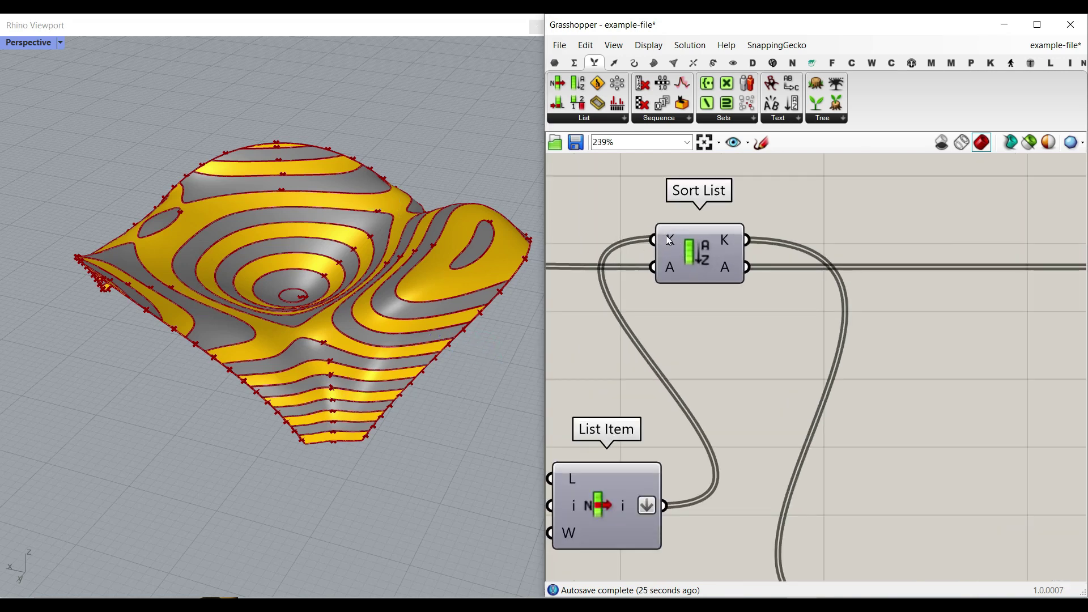
pyautogui.scroll(-3, 680, 246)
pyautogui.moveTo(678, 257); pyautogui.dragTo(934, 281, button='right')
pyautogui.moveTo(610, 278); pyautogui.dragTo(756, 300, button='right')
pyautogui.scroll(2, 678, 270)
pyautogui.scroll(-5, 671, 264)
pyautogui.moveTo(882, 410); pyautogui.dragTo(566, 249)
pyautogui.click(902, 263)
pyautogui.moveTo(921, 266); pyautogui.dragTo(796, 251, button='right')
pyautogui.scroll(4, 795, 251)
pyautogui.moveTo(703, 288)
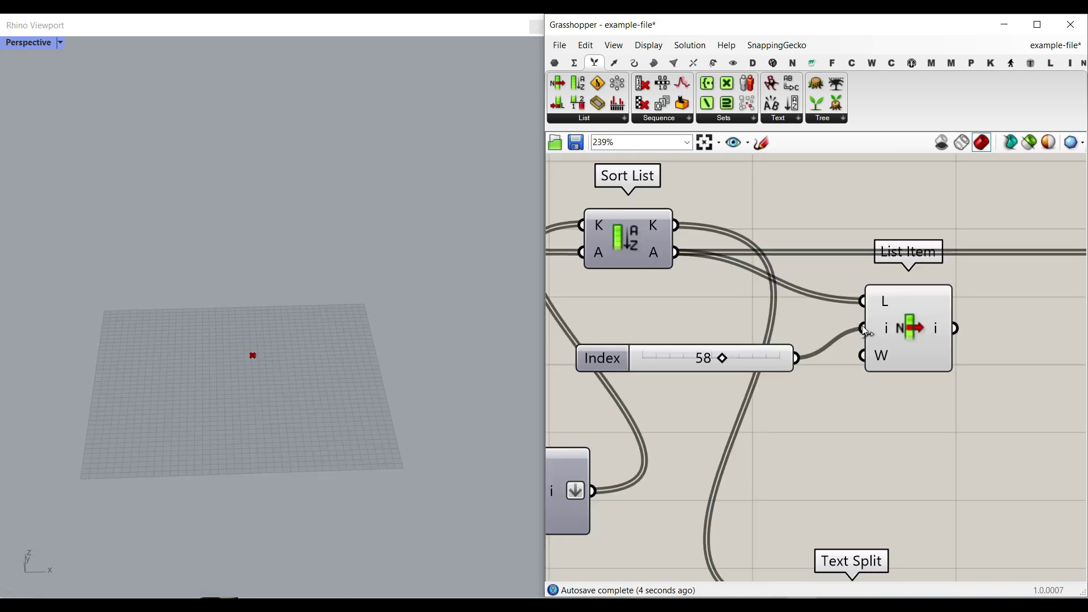
# Step: Run the Index slider down to 0 to check the order of the sorted strips in the viewport
pyautogui.moveTo(646, 314); pyautogui.dragTo(794, 345, button='right')
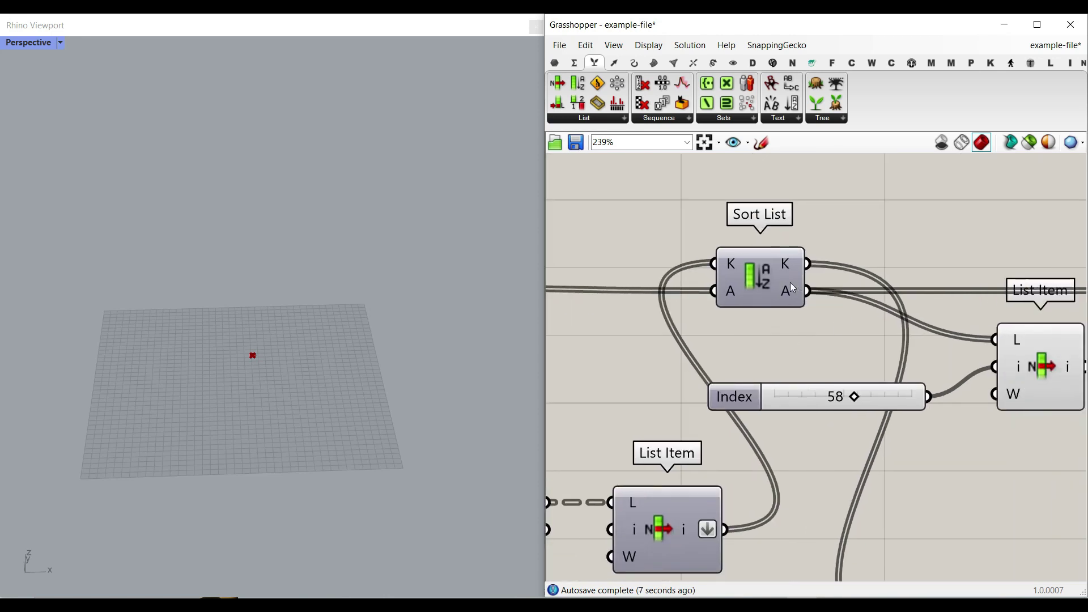
pyautogui.scroll(4, 789, 282)
pyautogui.scroll(-2, 793, 317)
pyautogui.moveTo(867, 439); pyautogui.dragTo(772, 366, button='right')
pyautogui.moveTo(820, 446); pyautogui.dragTo(627, 430)
pyautogui.scroll(3, 240, 359)
pyautogui.scroll(2, 402, 358)
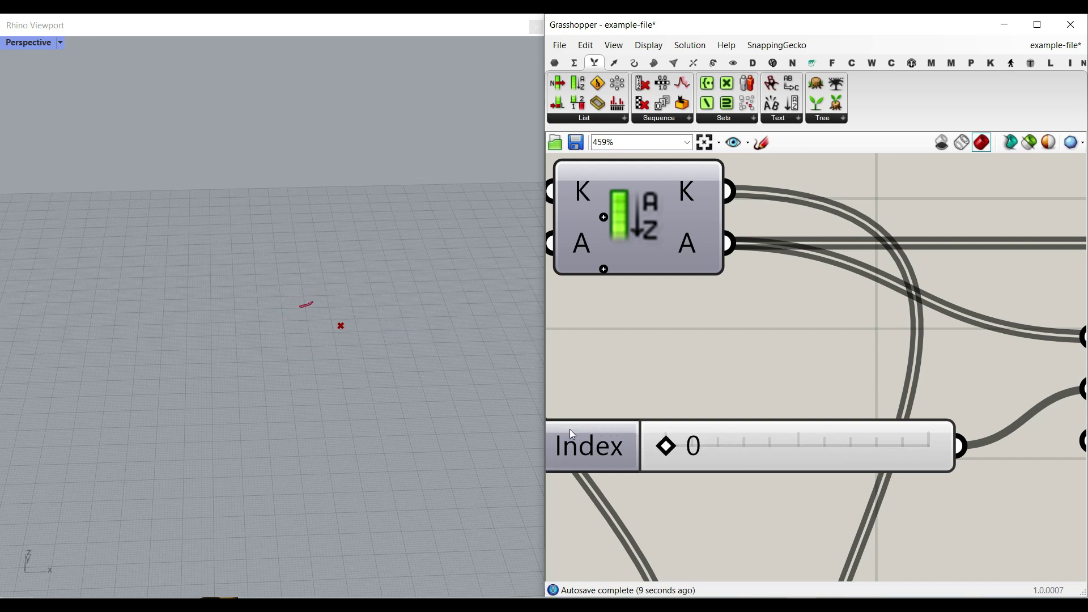
pyautogui.scroll(-5, 814, 383)
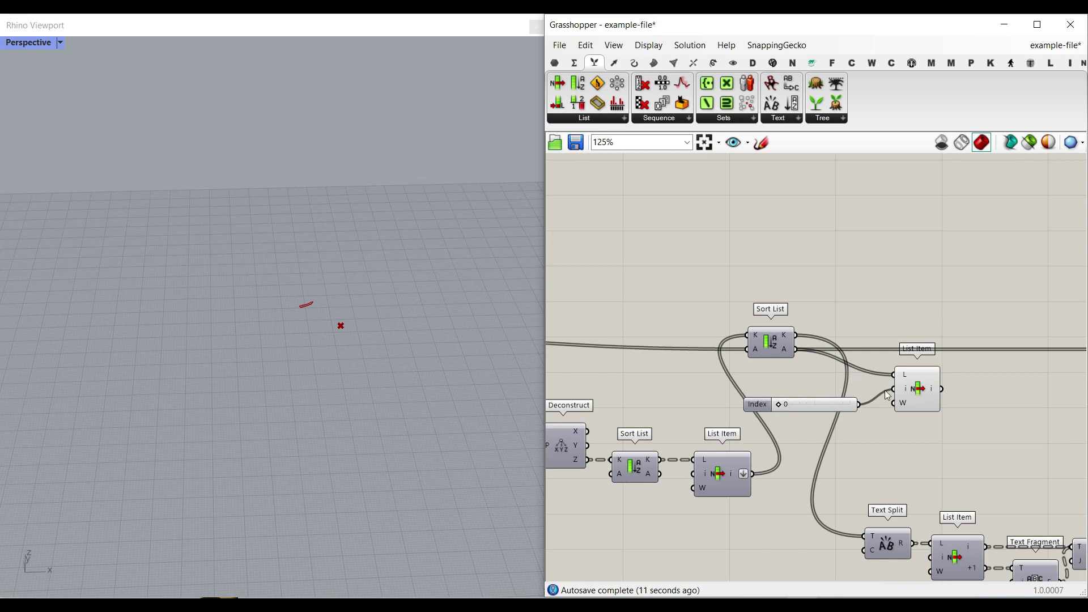
# Step: Delete the test List Item with its Index slider and turn on the second Sort List's preview
pyautogui.click(914, 387)
pyautogui.press('Delete')
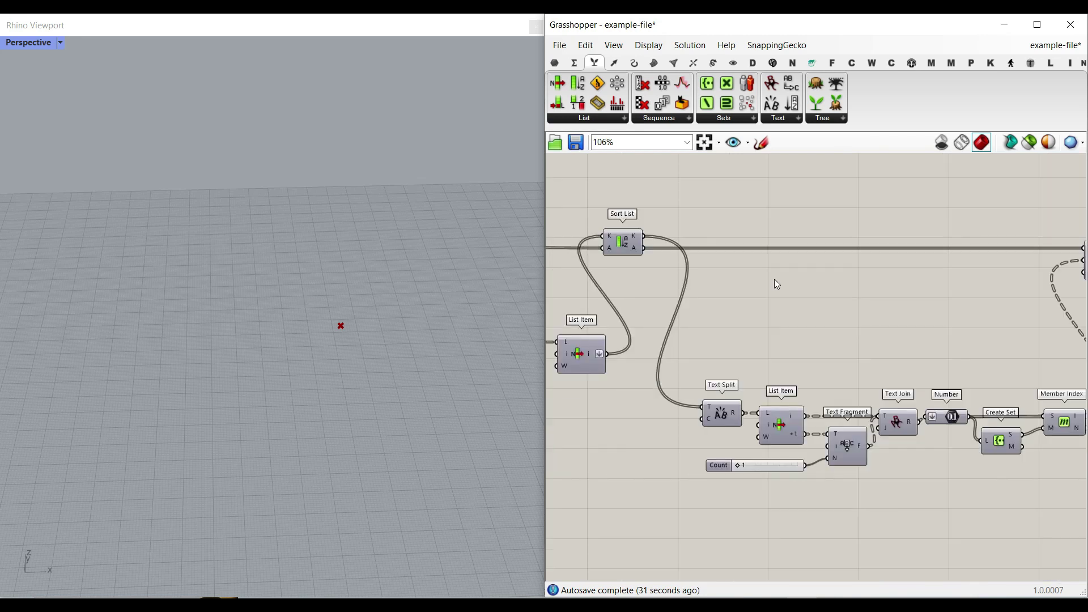
pyautogui.rightClick(618, 252)
pyautogui.click(636, 267)
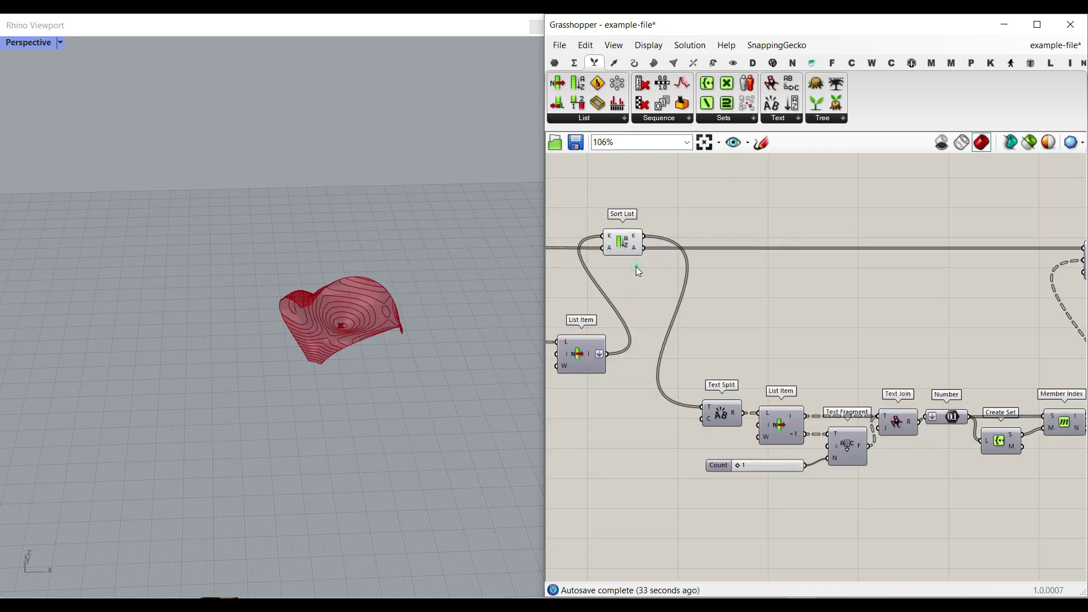
pyautogui.scroll(5, 371, 345)
pyautogui.keyDown('shift'); pyautogui.moveTo(343, 399); pyautogui.dragTo(342, 284, button='right'); pyautogui.keyUp('shift')
pyautogui.moveTo(709, 304); pyautogui.dragTo(702, 260, button='right')
# Step: Add a Panel fed by the second Sort List's K output, enlarge it and move it to a free area
pyautogui.doubleClick(720, 262)
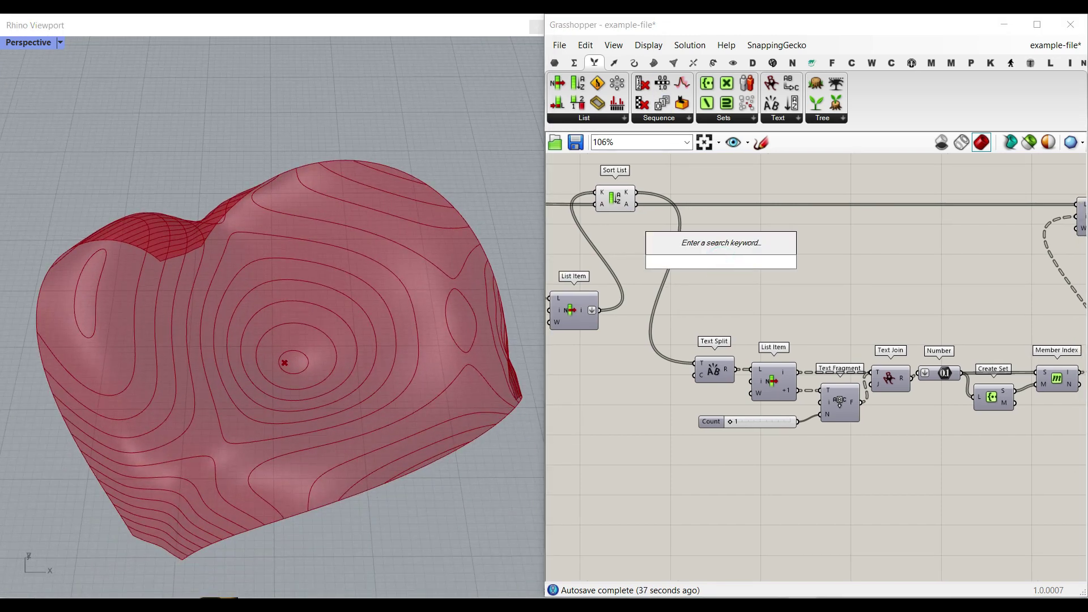
pyautogui.write('panel')
pyautogui.press('Return')
pyautogui.scroll(3, 634, 205)
pyautogui.moveTo(640, 184); pyautogui.dragTo(697, 297)
pyautogui.moveTo(853, 361); pyautogui.dragTo(806, 319, button='right')
pyautogui.moveTo(803, 301); pyautogui.dragTo(779, 497)
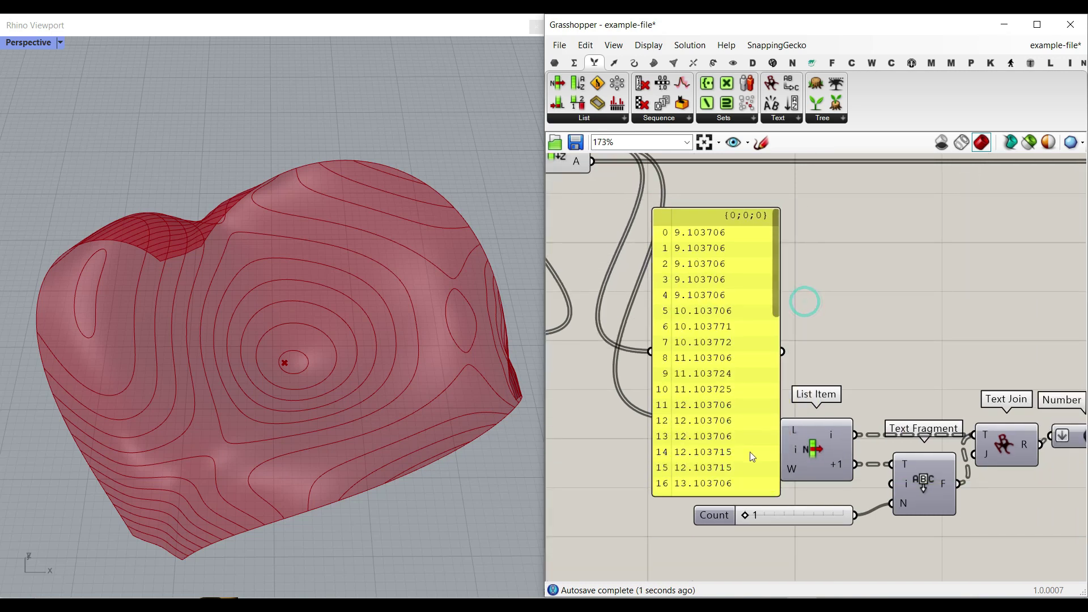
pyautogui.scroll(-5, 777, 288)
pyautogui.moveTo(778, 288); pyautogui.dragTo(692, 379)
pyautogui.scroll(6, 692, 379)
pyautogui.scroll(-1, 774, 344)
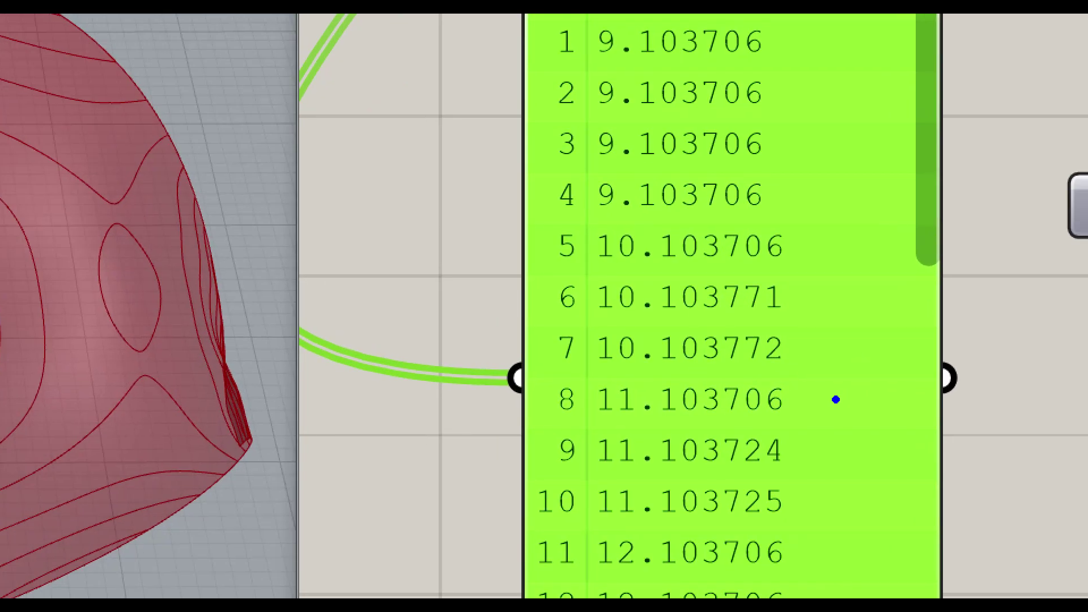
pyautogui.moveTo(528, 265)
pyautogui.mouseDown()
pyautogui.moveTo(695, 340)
pyautogui.moveTo(856, 377)
pyautogui.mouseUp()
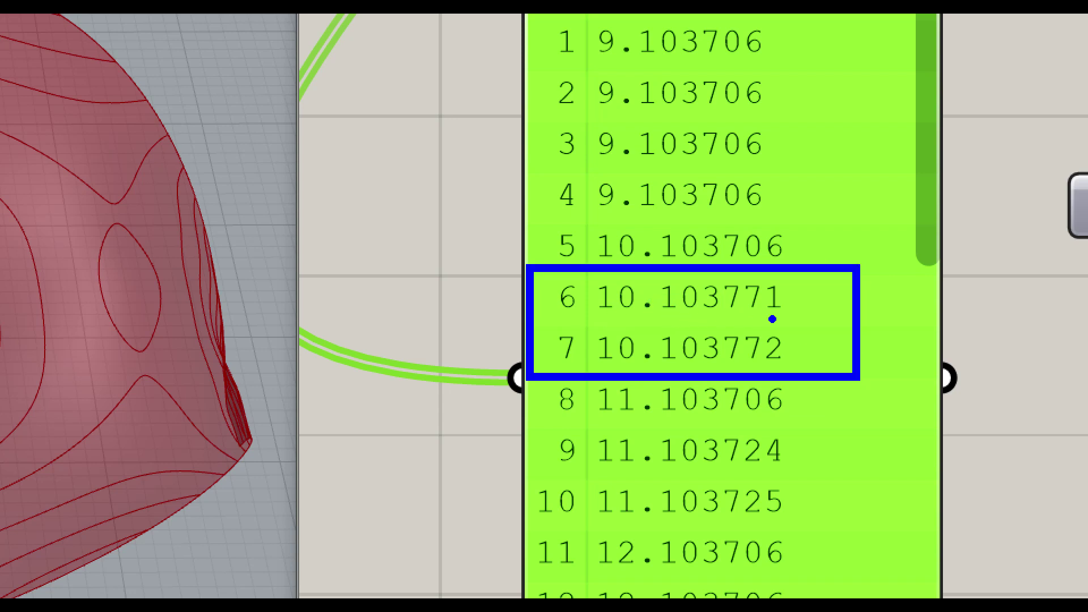
pyautogui.moveTo(753, 270); pyautogui.dragTo(794, 375)
pyautogui.press('b')
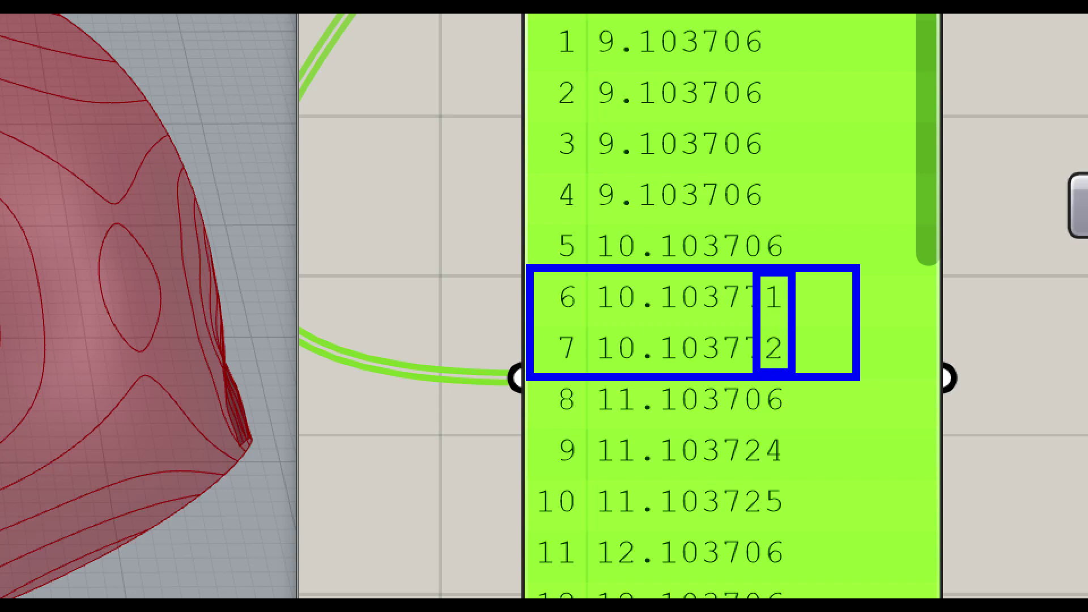
pyautogui.hotkey('ctrl', 'z')
pyautogui.hotkey('ctrl', 'z')
pyautogui.keyDown('ctrl'); pyautogui.moveTo(504, 358); pyautogui.dragTo(829, 476); pyautogui.keyUp('ctrl')
pyautogui.moveTo(745, 368); pyautogui.dragTo(736, 498)
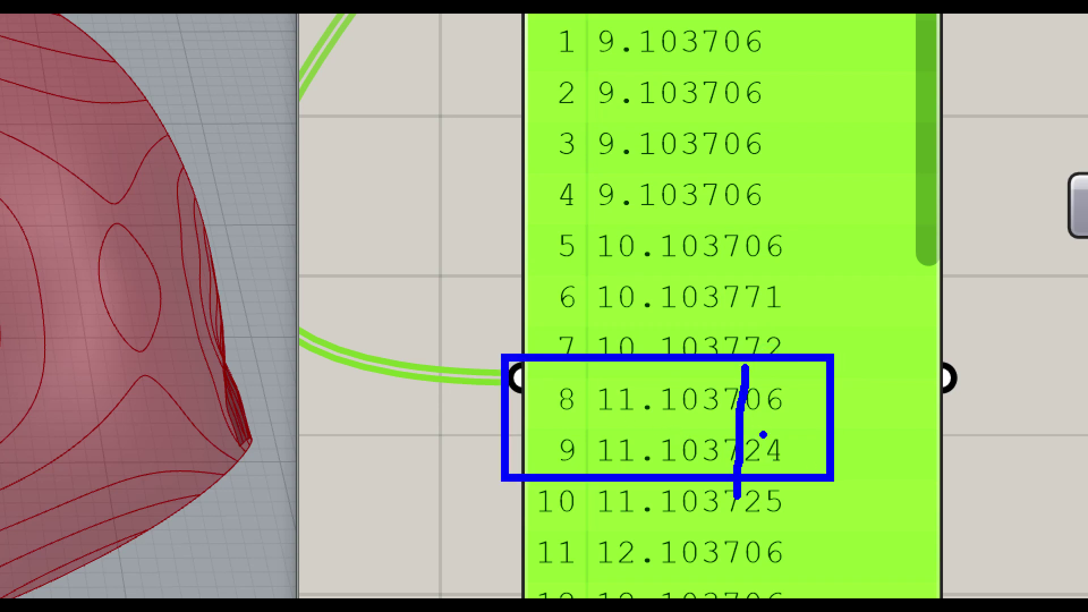
pyautogui.hotkey('ctrl', 'z')
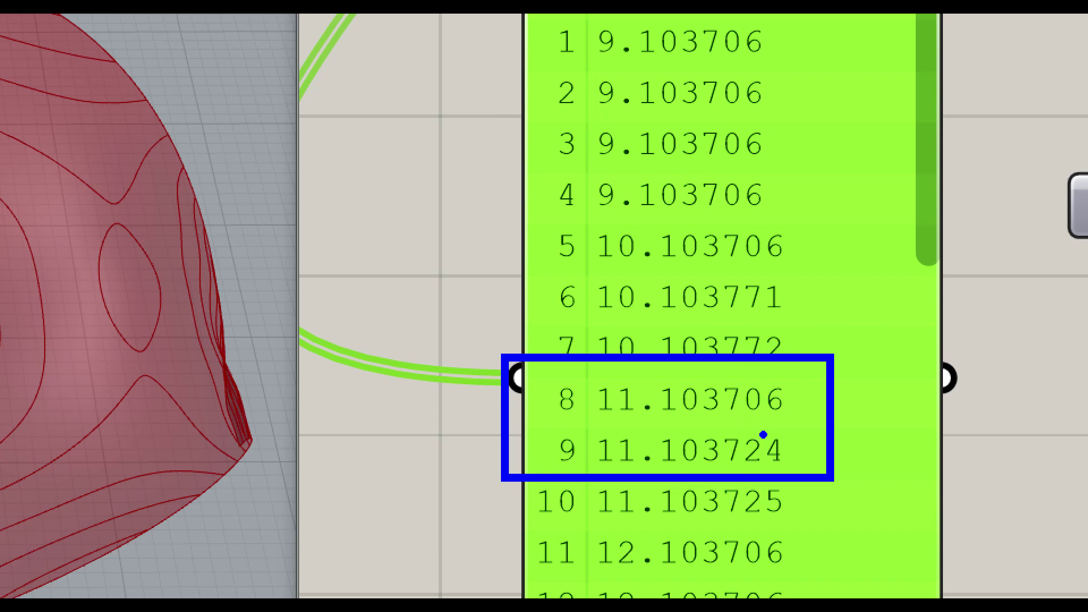
pyautogui.hotkey('ctrl', 'z')
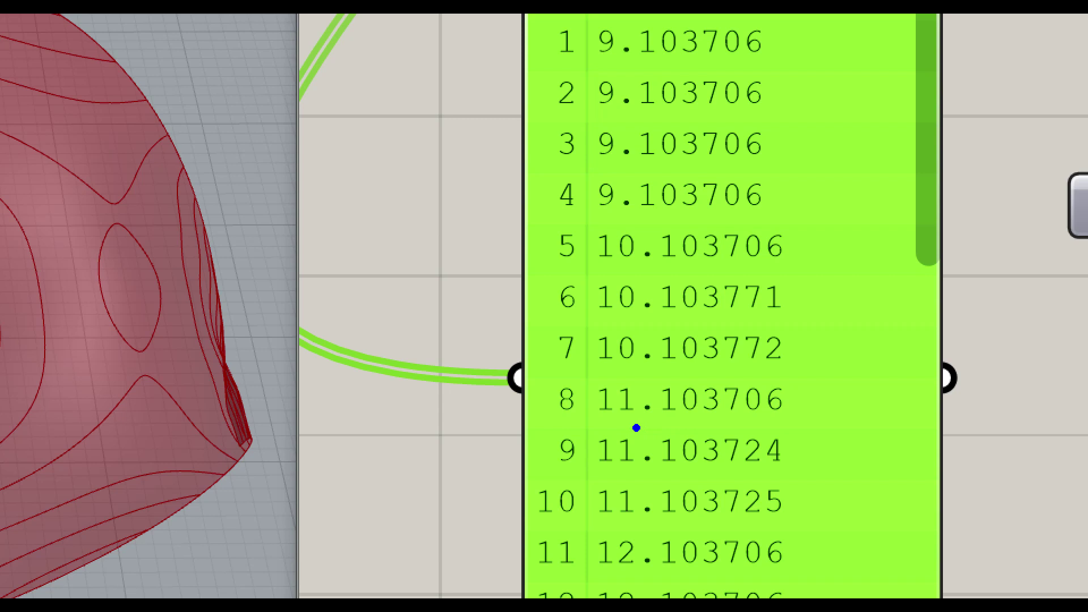
pyautogui.moveTo(665, 422); pyautogui.dragTo(702, 421)
pyautogui.press('Escape')
# Step: Move the Panel above the Text Split component and connect Text Split's R output to it
pyautogui.scroll(-3, 728, 367)
pyautogui.moveTo(748, 344)
pyautogui.mouseDown(button='right')
pyautogui.moveTo(705, 405)
pyautogui.moveTo(700, 473)
pyautogui.moveTo(766, 432)
pyautogui.moveTo(647, 386)
pyautogui.mouseUp(button='right')
pyautogui.scroll(-1, 680, 450)
pyautogui.scroll(-2, 678, 447)
pyautogui.scroll(4, 682, 452)
pyautogui.scroll(1, 648, 386)
pyautogui.moveTo(648, 397); pyautogui.dragTo(960, 284)
pyautogui.moveTo(794, 302); pyautogui.dragTo(577, 345, button='right')
pyautogui.moveTo(769, 352)
pyautogui.moveTo(758, 346); pyautogui.dragTo(820, 252)
pyautogui.moveTo(708, 345); pyautogui.dragTo(753, 327)
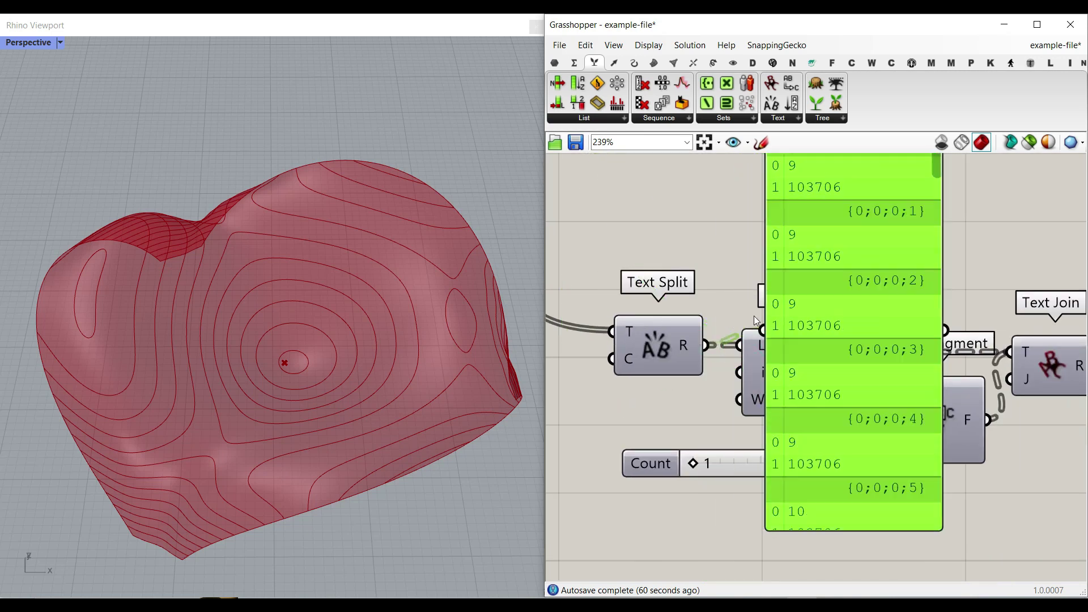
pyautogui.moveTo(837, 262); pyautogui.dragTo(740, 384, button='right')
pyautogui.moveTo(740, 368); pyautogui.dragTo(755, 261)
pyautogui.moveTo(755, 261); pyautogui.dragTo(704, 383, button='right')
pyautogui.scroll(2, 680, 340)
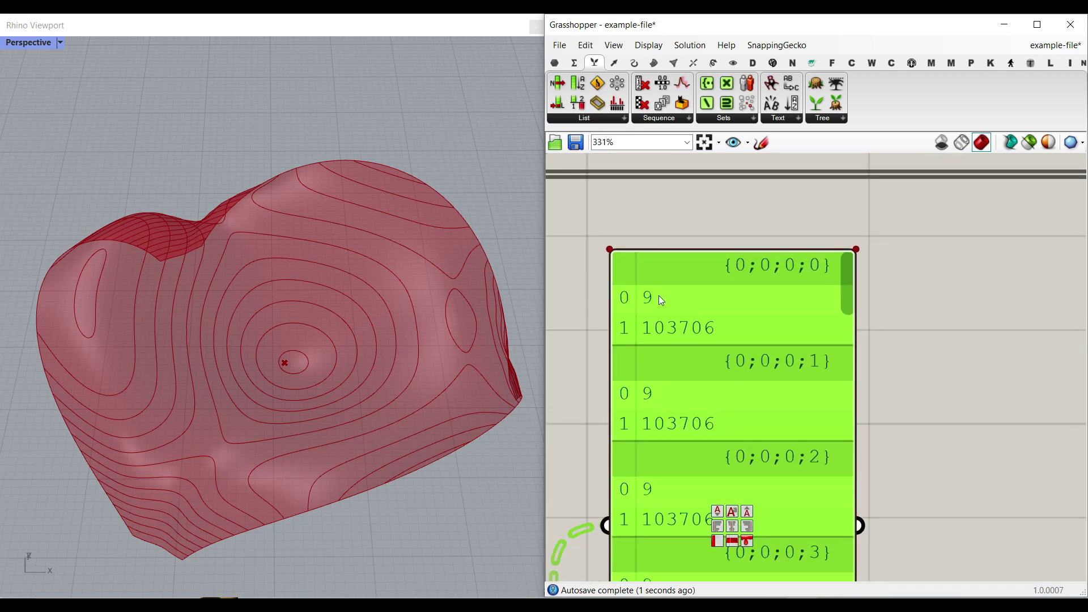
# Step: Move the Panel showing the split text down beside the Text Fragment and Text Join components
pyautogui.scroll(-5, 666, 325)
pyautogui.moveTo(684, 373); pyautogui.dragTo(738, 307)
pyautogui.scroll(5, 666, 445)
pyautogui.moveTo(664, 487); pyautogui.dragTo(655, 385, button='right')
pyautogui.scroll(-5, 661, 432)
pyautogui.moveTo(755, 305); pyautogui.dragTo(893, 555)
pyautogui.moveTo(800, 557); pyautogui.dragTo(778, 440, button='right')
pyautogui.scroll(2, 657, 344)
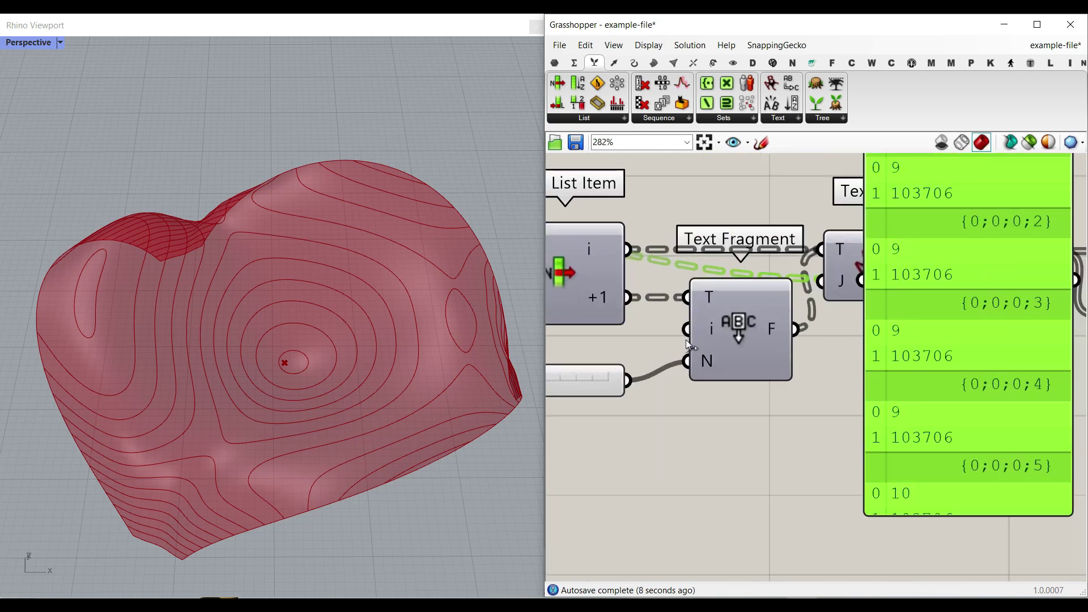
# Step: Connect the List Item's +1 output to the Panel and shift the Panel lower, clear of Text Join
pyautogui.moveTo(687, 344); pyautogui.dragTo(717, 402, button='right')
pyautogui.moveTo(677, 348); pyautogui.dragTo(901, 333)
pyautogui.moveTo(946, 380); pyautogui.dragTo(916, 520)
pyautogui.moveTo(858, 469); pyautogui.dragTo(907, 413, button='right')
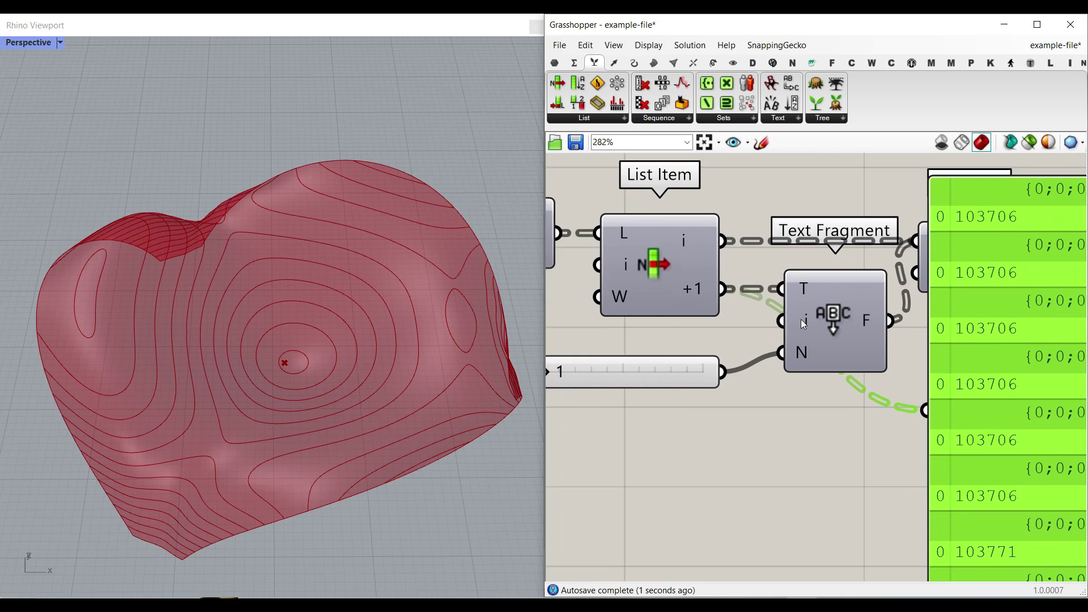
pyautogui.moveTo(654, 386); pyautogui.dragTo(677, 388, button='right')
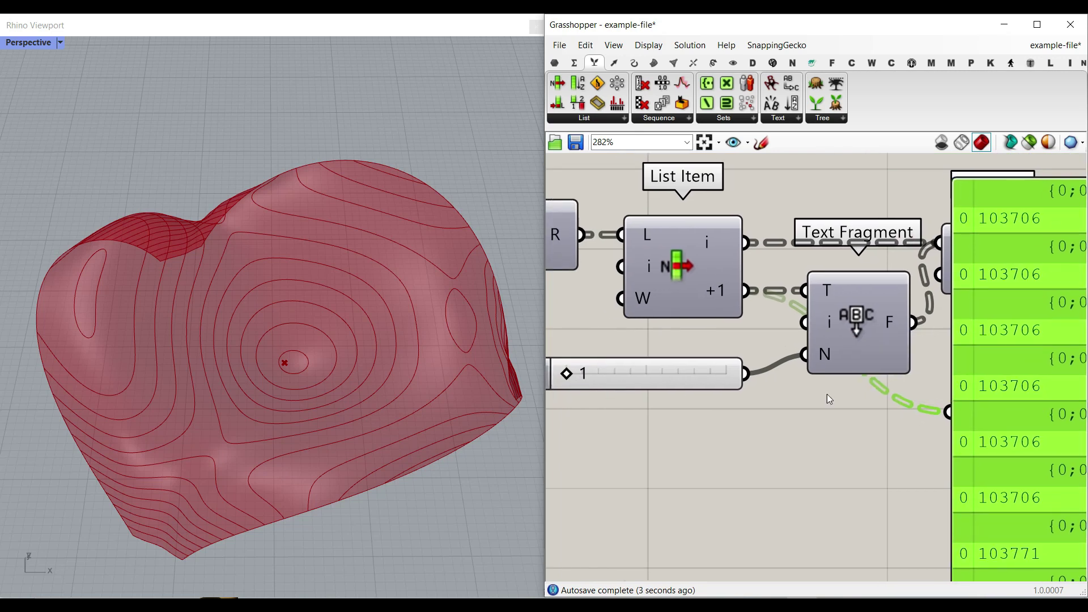
# Step: Duplicate the Panel beside the original and connect Text Fragment's F output to the copy
pyautogui.moveTo(924, 330); pyautogui.dragTo(827, 318, button='right')
pyautogui.moveTo(913, 294); pyautogui.dragTo(898, 336, button='right')
pyautogui.moveTo(898, 337); pyautogui.dragTo(860, 375)
pyautogui.scroll(-2, 872, 372)
pyautogui.moveTo(872, 372); pyautogui.dragTo(808, 289, button='right')
pyautogui.moveTo(821, 329); pyautogui.dragTo(906, 390)
pyautogui.moveTo(755, 276); pyautogui.dragTo(889, 355)
pyautogui.scroll(4, 781, 311)
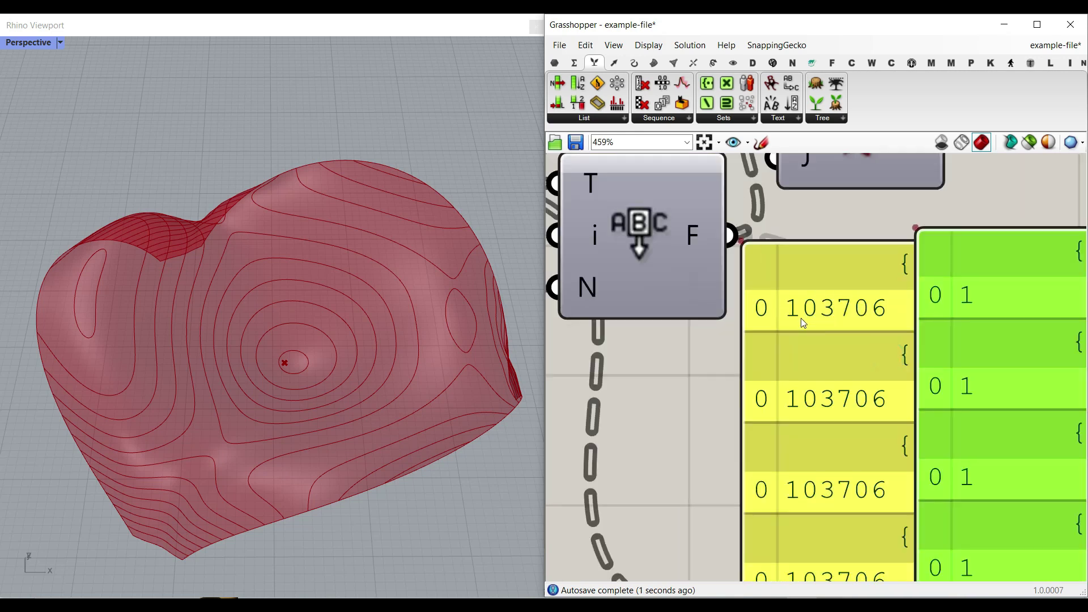
# Step: Test the Count slider at 3 to compare the extracted text with the original, and return it to 1
pyautogui.scroll(-3, 801, 317)
pyautogui.moveTo(568, 321); pyautogui.dragTo(673, 320)
pyautogui.moveTo(951, 353); pyautogui.dragTo(772, 362, button='right')
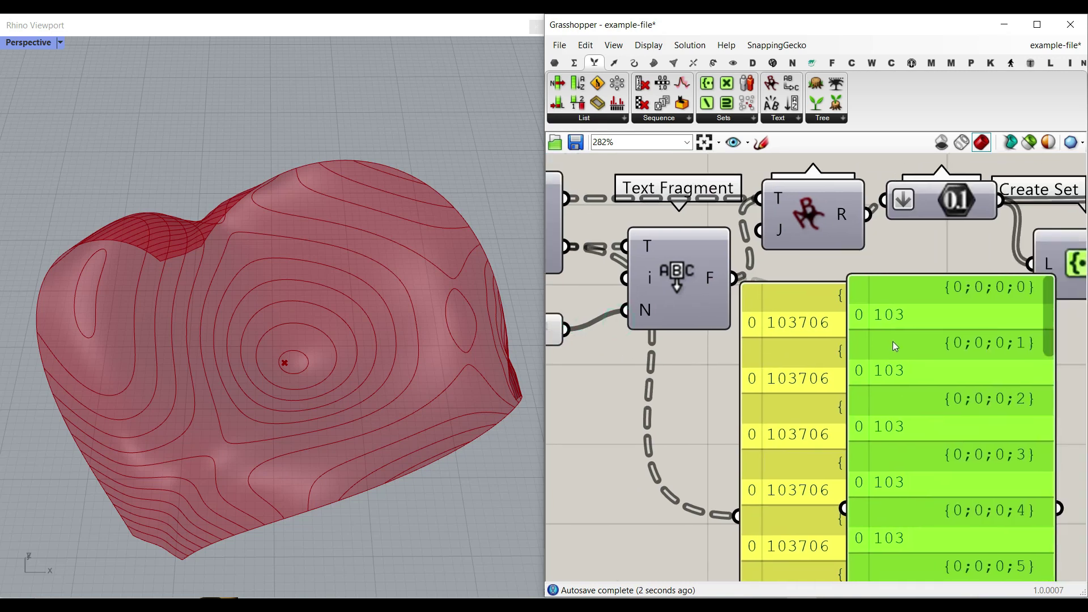
pyautogui.moveTo(892, 341); pyautogui.dragTo(899, 358)
pyautogui.moveTo(787, 334); pyautogui.dragTo(1019, 331, button='right')
pyautogui.moveTo(725, 327); pyautogui.dragTo(633, 328)
pyautogui.scroll(-3, 783, 390)
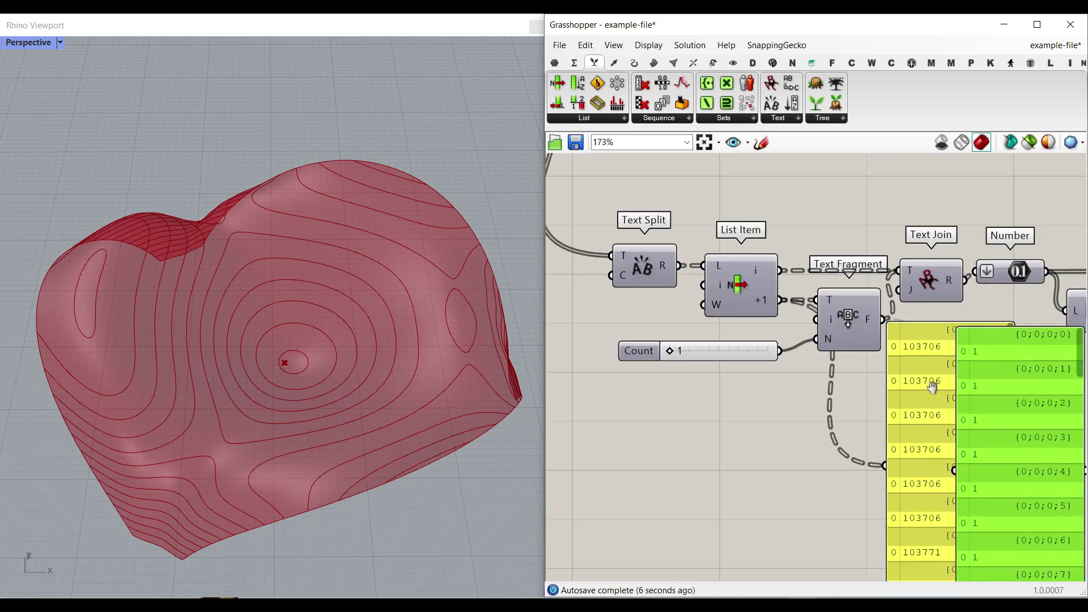
pyautogui.moveTo(932, 388); pyautogui.dragTo(846, 401, button='right')
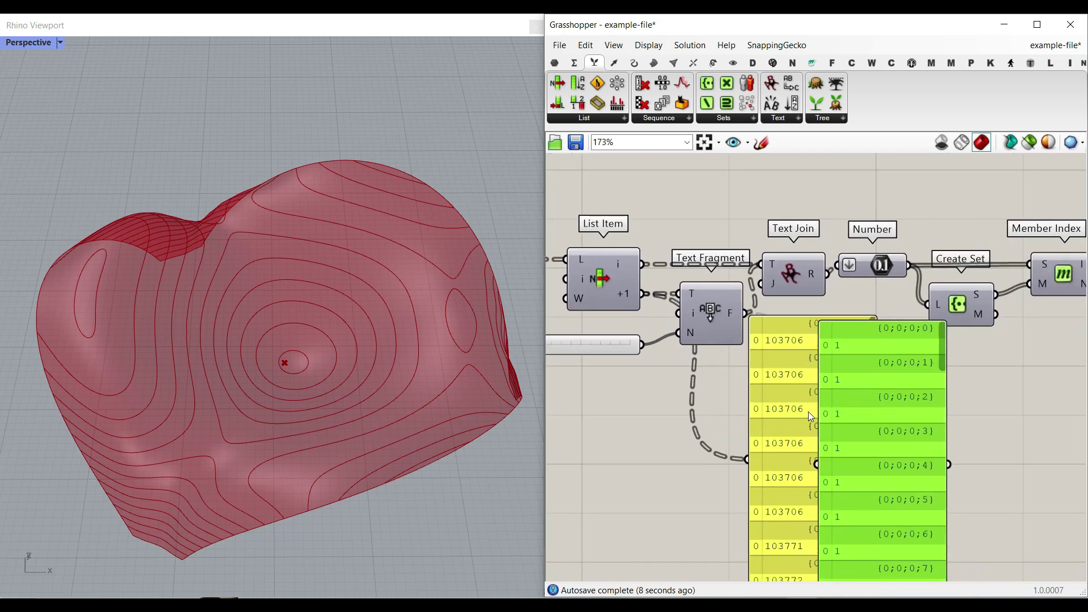
# Step: Delete both Panels below the Text Fragment and Text Join components
pyautogui.click(770, 411)
pyautogui.press('Delete')
pyautogui.click(857, 409)
pyautogui.press('Delete')
# Step: Add a Panel below Create Set, feed it from the Number parameter's output and enlarge it
pyautogui.moveTo(763, 375); pyautogui.dragTo(807, 392, button='right')
pyautogui.scroll(2, 807, 279)
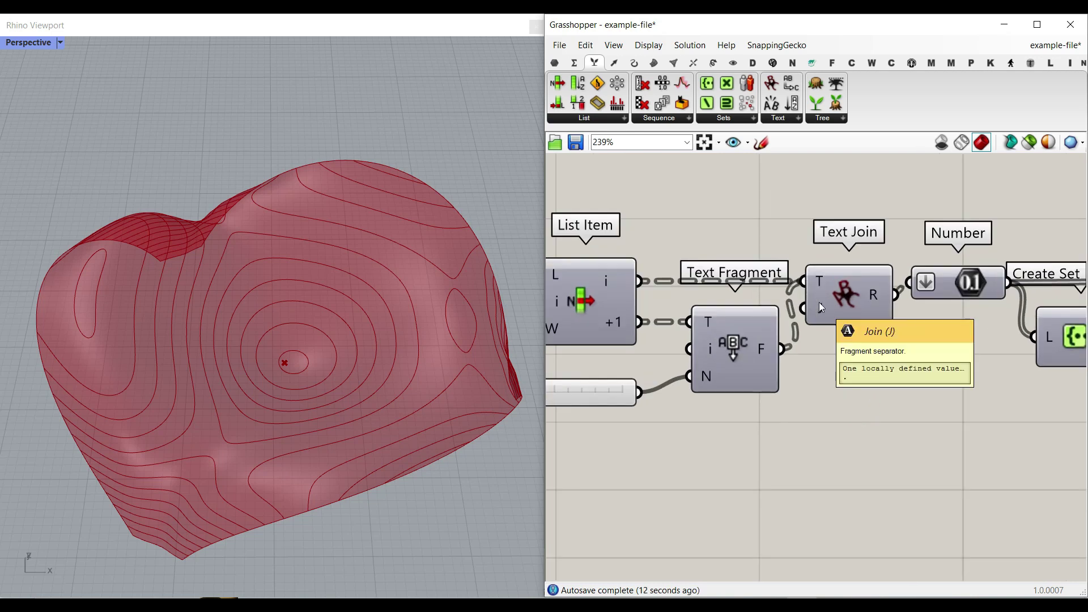
pyautogui.moveTo(931, 279); pyautogui.dragTo(763, 284, button='right')
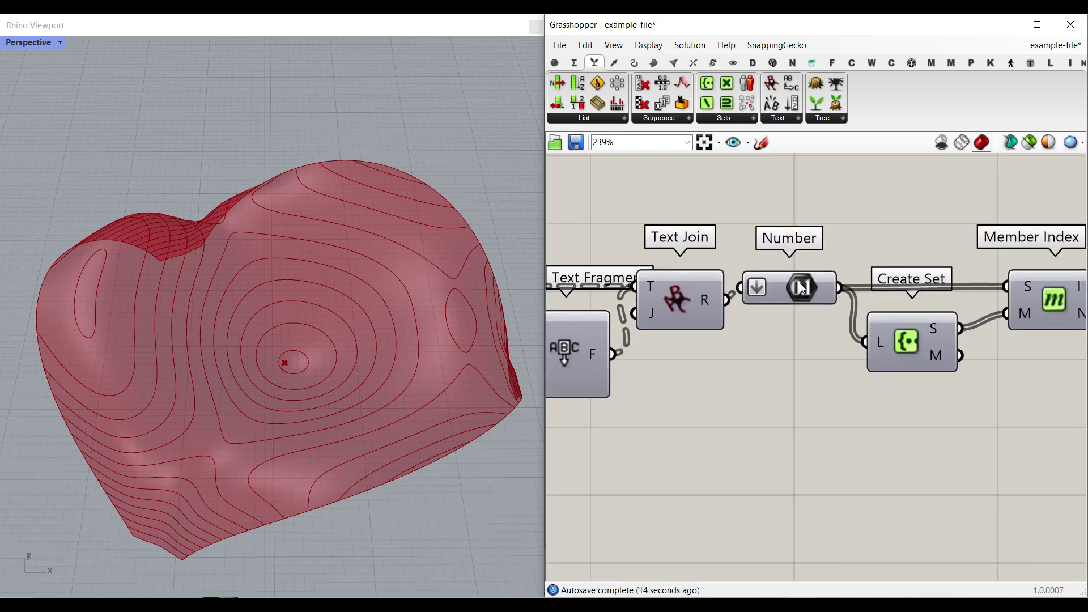
pyautogui.doubleClick(863, 409)
pyautogui.write('panel')
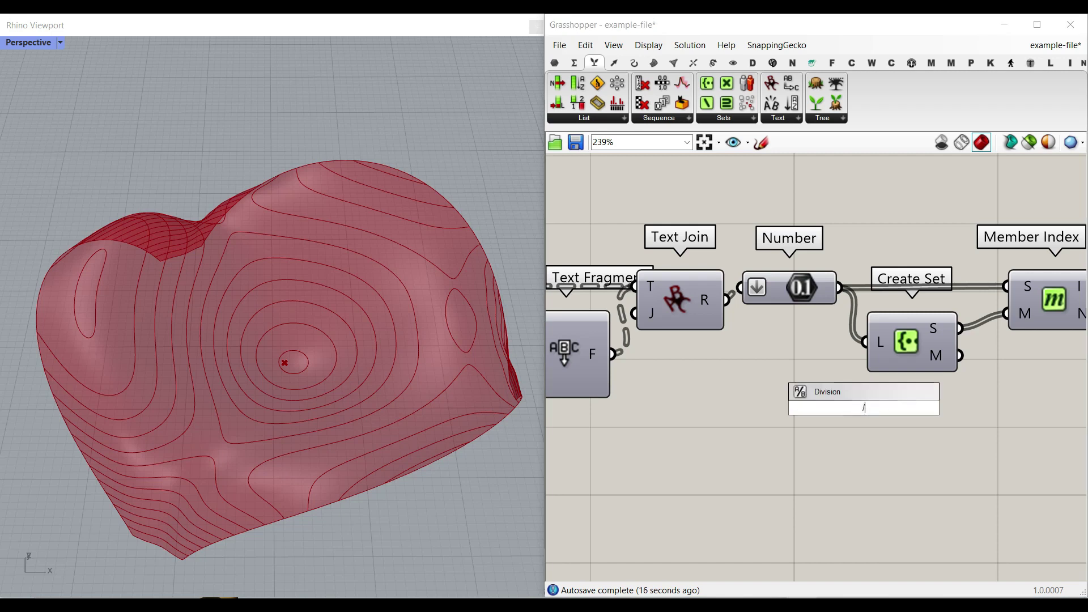
pyautogui.press('Return')
pyautogui.moveTo(858, 418); pyautogui.dragTo(988, 437)
pyautogui.moveTo(838, 288); pyautogui.dragTo(883, 426)
pyautogui.moveTo(971, 442); pyautogui.dragTo(761, 334, button='right')
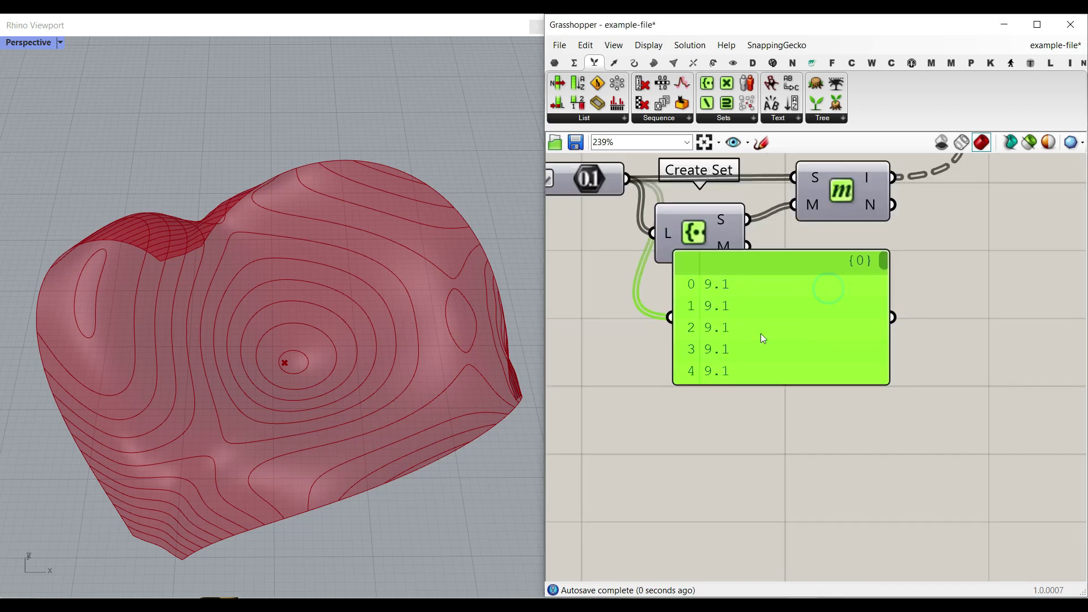
pyautogui.moveTo(884, 380); pyautogui.dragTo(903, 487)
pyautogui.moveTo(901, 288)
pyautogui.mouseDown()
pyautogui.moveTo(898, 480)
pyautogui.moveTo(889, 275)
pyautogui.mouseUp()
# Step: Test the Count slider at 2, check the values in the Number parameter's Panel, and set the slider back to 1
pyautogui.moveTo(767, 395); pyautogui.dragTo(964, 397, button='right')
pyautogui.scroll(-3, 957, 398)
pyautogui.moveTo(606, 348); pyautogui.dragTo(713, 350, button='right')
pyautogui.scroll(2, 702, 340)
pyautogui.moveTo(648, 332); pyautogui.dragTo(682, 334)
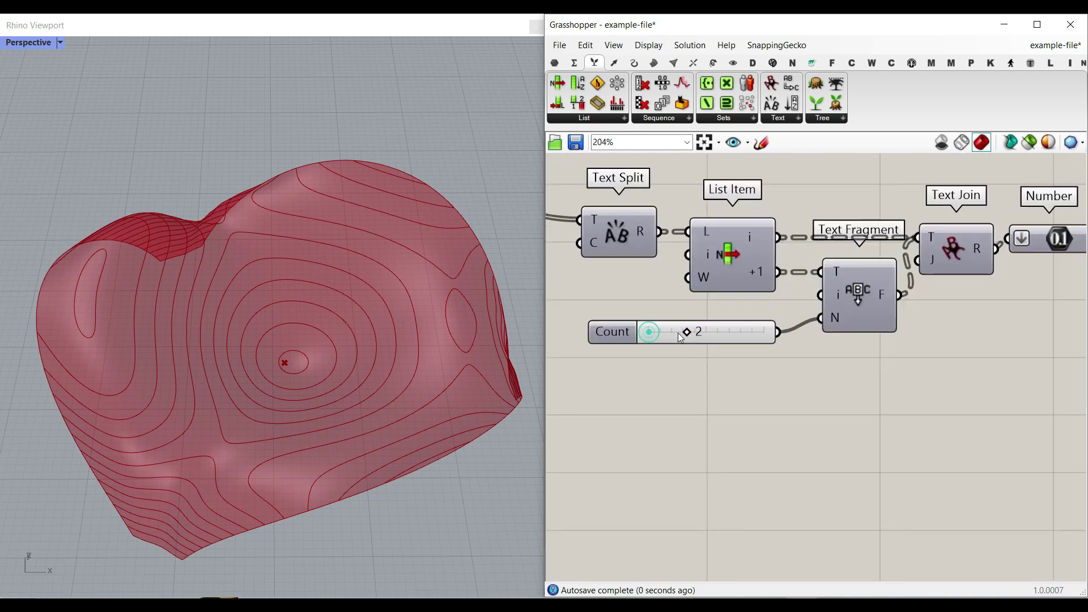
pyautogui.moveTo(1048, 389); pyautogui.dragTo(882, 376, button='right')
pyautogui.moveTo(747, 319); pyautogui.dragTo(1018, 330, button='right')
pyautogui.moveTo(642, 330); pyautogui.dragTo(592, 330)
pyautogui.moveTo(1062, 333); pyautogui.dragTo(805, 325, button='right')
# Step: Move Member Index and Create Set farther from the Number parameter and shift the Panel clear below them
pyautogui.moveTo(897, 358); pyautogui.dragTo(869, 437)
pyautogui.moveTo(852, 298); pyautogui.dragTo(724, 367, button='right')
pyautogui.moveTo(814, 299); pyautogui.dragTo(880, 301)
pyautogui.moveTo(740, 342); pyautogui.dragTo(799, 357)
pyautogui.moveTo(755, 486); pyautogui.dragTo(989, 444)
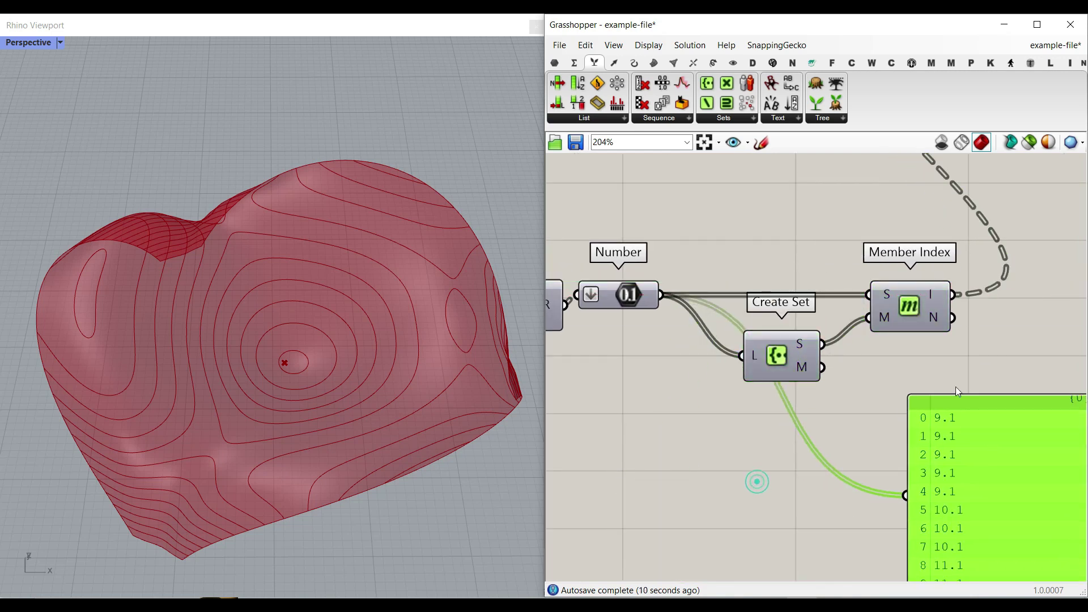
# Step: Add a Param Viewer fed by Member Index's I output and place it beside the component to examine the branches
pyautogui.moveTo(923, 293); pyautogui.dragTo(790, 274, button='right')
pyautogui.moveTo(801, 272)
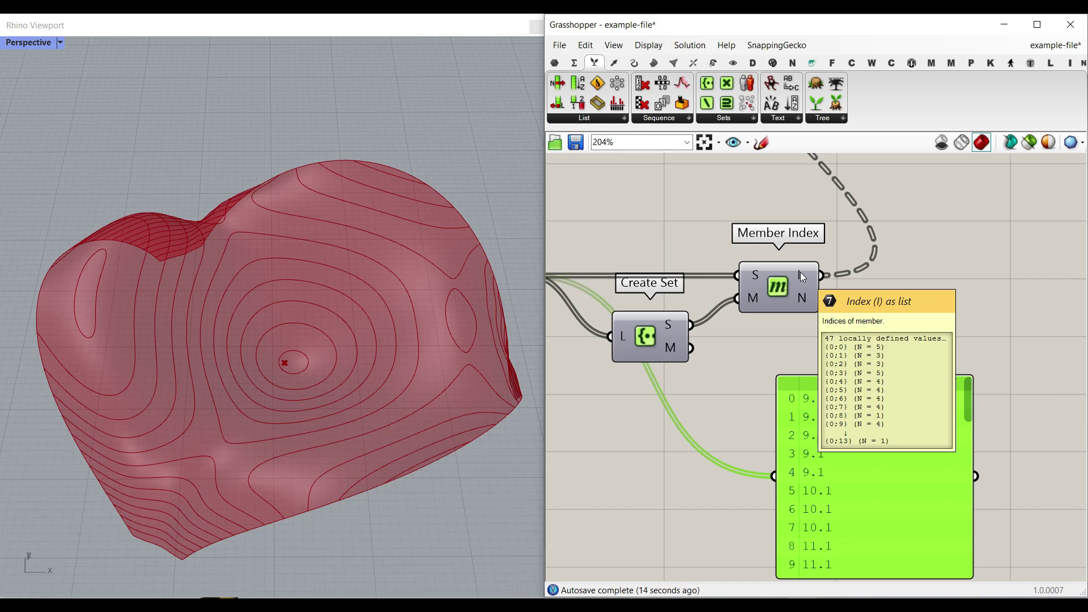
pyautogui.click(554, 61)
pyautogui.click(831, 84)
pyautogui.click(946, 290)
pyautogui.moveTo(822, 275); pyautogui.dragTo(829, 291)
pyautogui.moveTo(938, 280); pyautogui.dragTo(839, 294, button='right')
pyautogui.moveTo(840, 294); pyautogui.dragTo(854, 357)
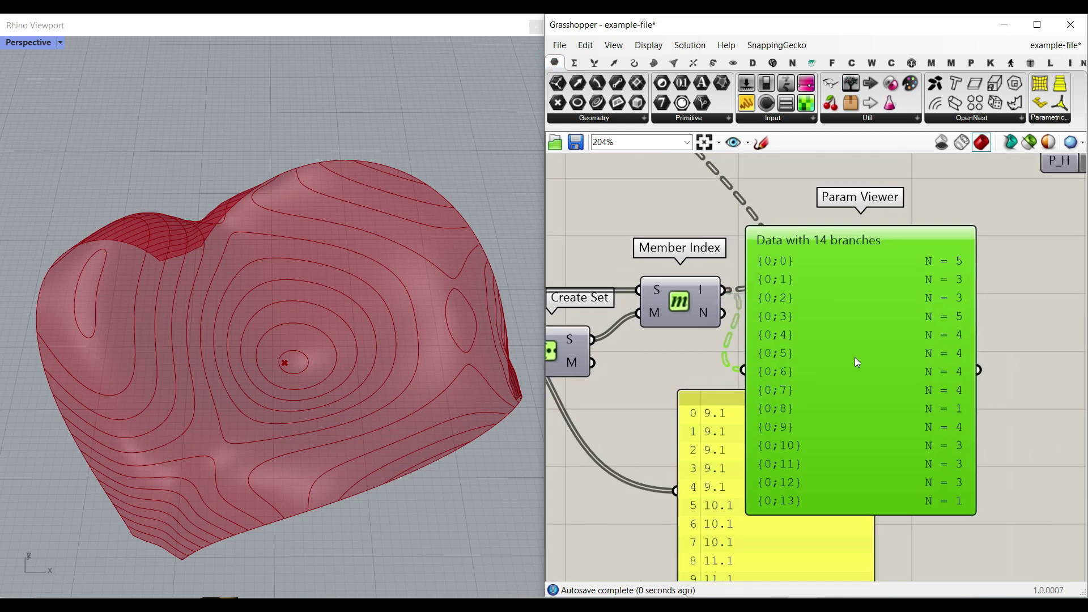
pyautogui.scroll(3, 854, 357)
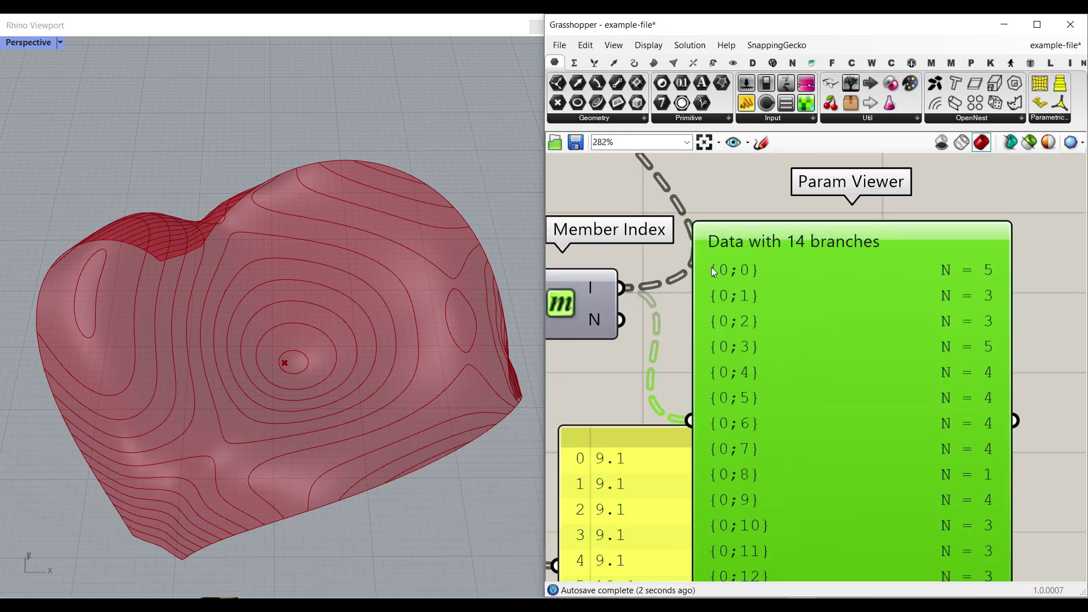
# Step: Apply Simplify to Member Index's I output, check the branch paths in the Param Viewer and delete the viewer
pyautogui.rightClick(604, 292)
pyautogui.click(629, 374)
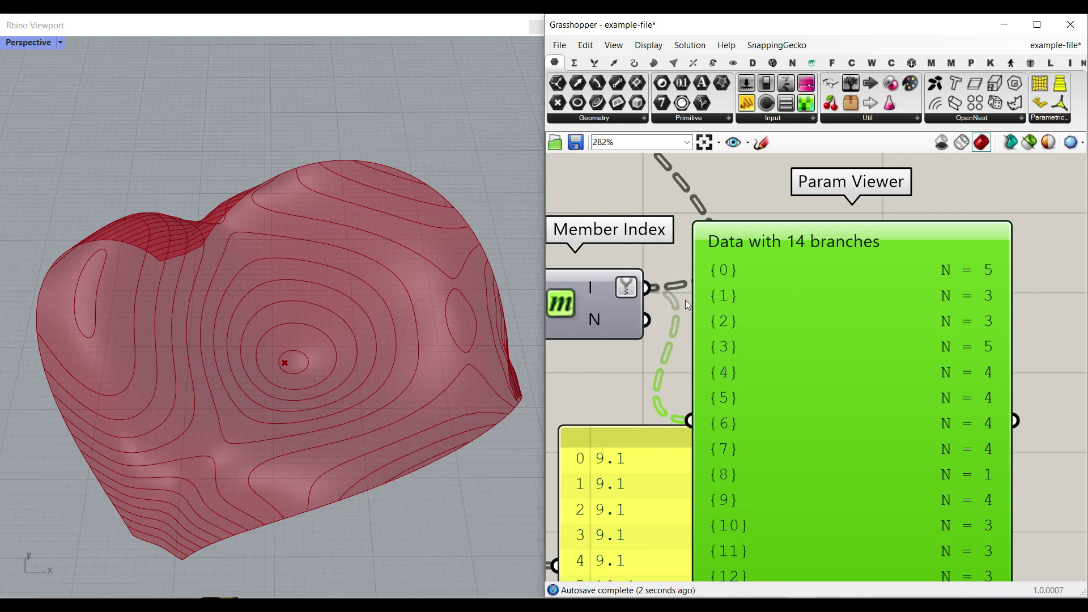
pyautogui.moveTo(822, 462); pyautogui.dragTo(818, 320, button='right')
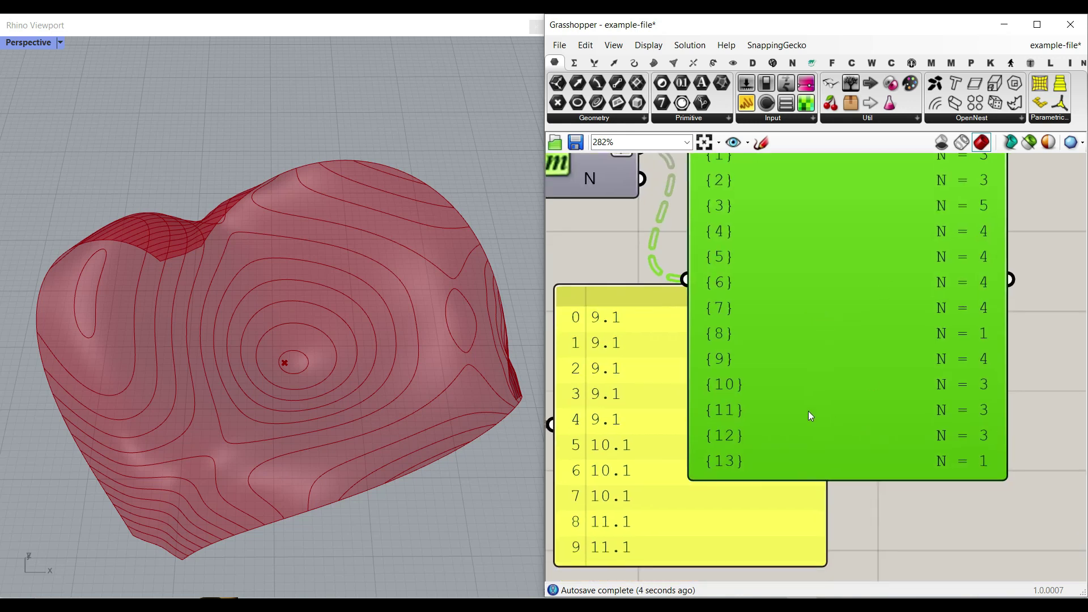
pyautogui.scroll(-5, 808, 410)
pyautogui.press('Delete')
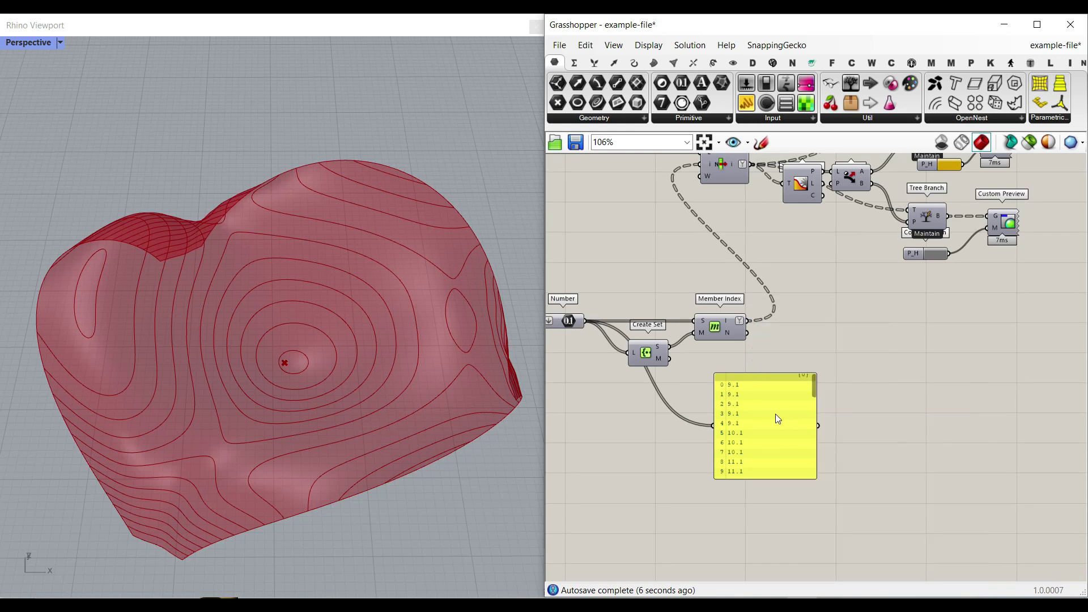
# Step: Nudge Create Set slightly away from the Number parameter's wire to Member Index and delete the Panel
pyautogui.scroll(5, 803, 309)
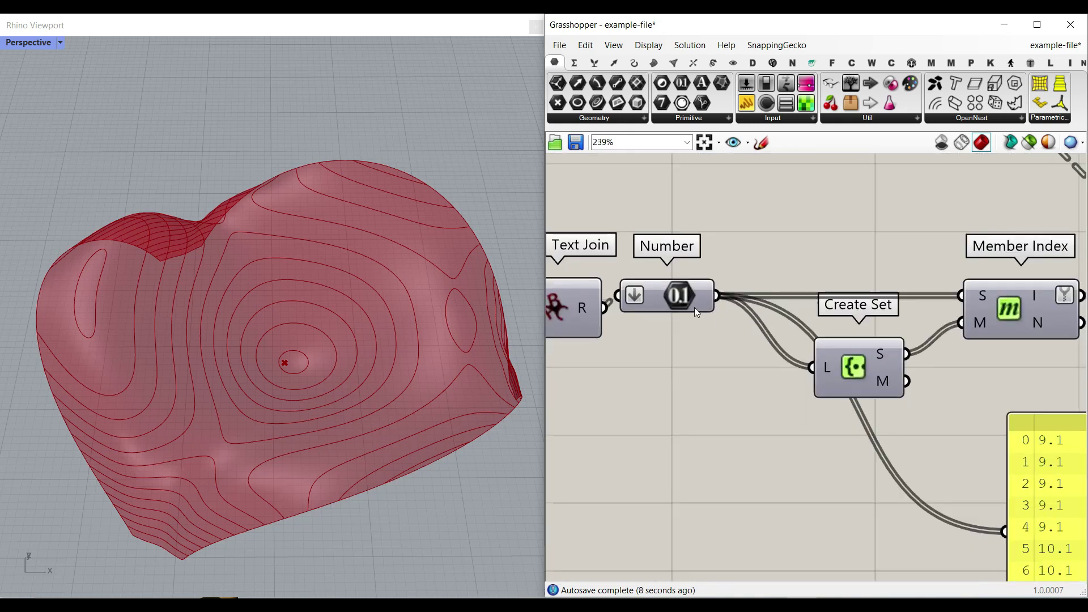
pyautogui.moveTo(861, 374); pyautogui.dragTo(839, 388)
pyautogui.moveTo(969, 402); pyautogui.dragTo(859, 396, button='right')
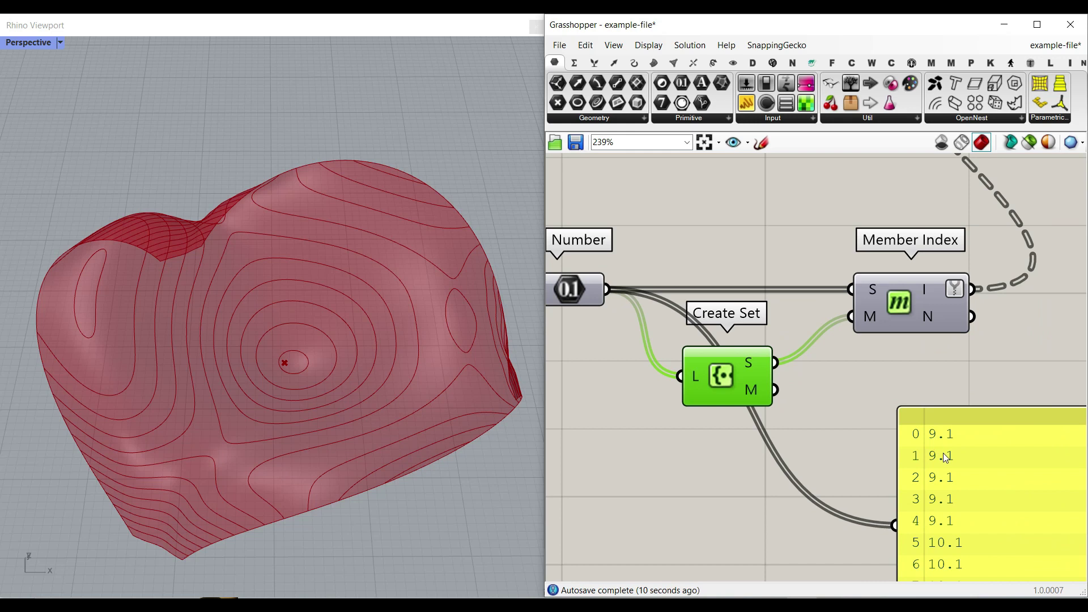
pyautogui.click(943, 454)
pyautogui.press('Delete')
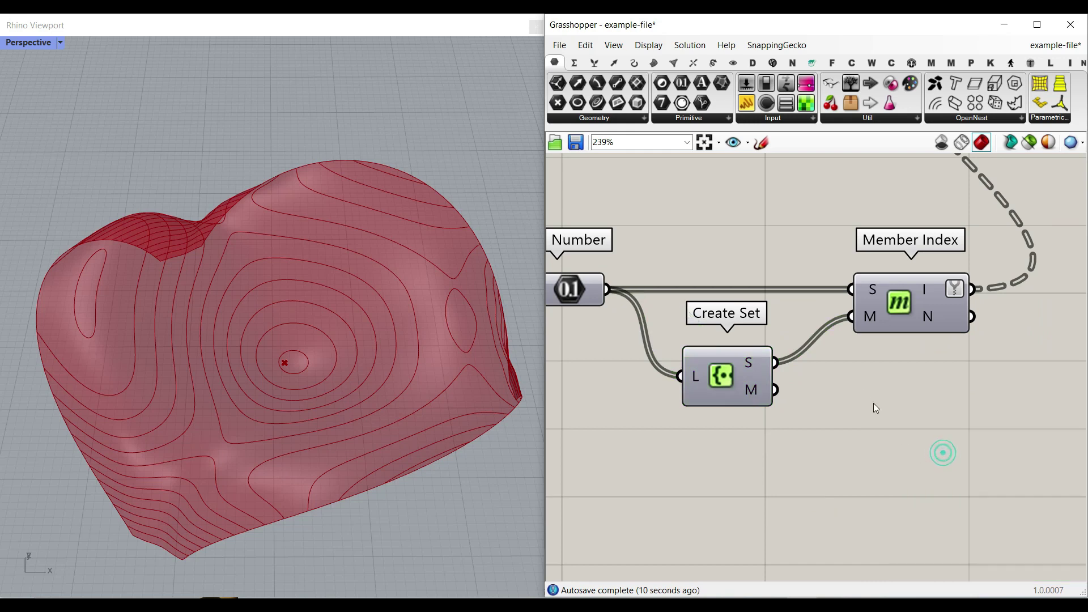
pyautogui.click(594, 62)
pyautogui.click(738, 119)
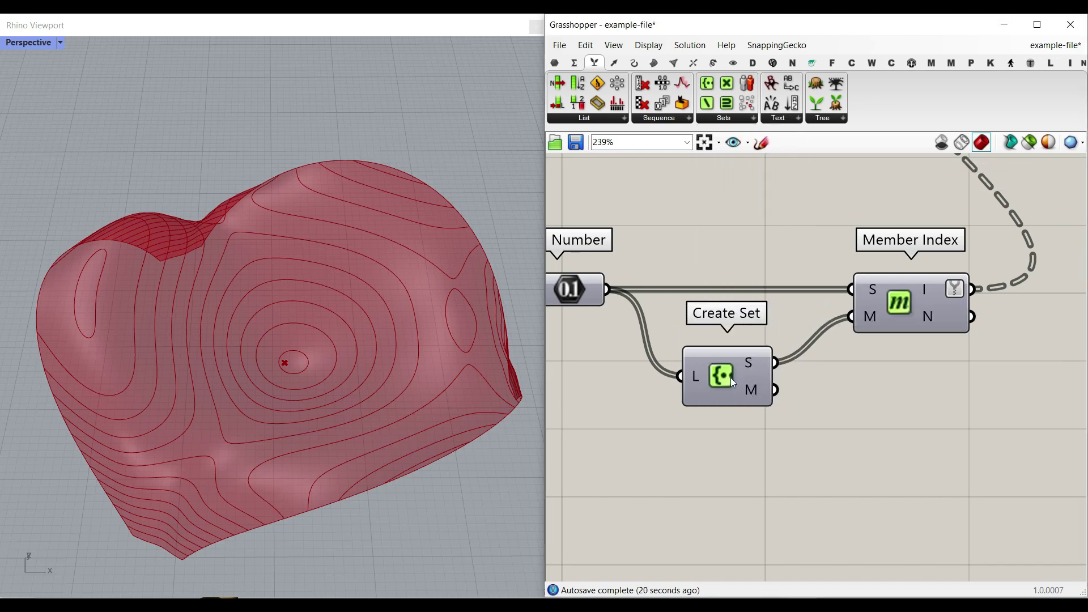
# Step: Turn on the preview of the List Item fed by Member Index
pyautogui.scroll(-4, 903, 294)
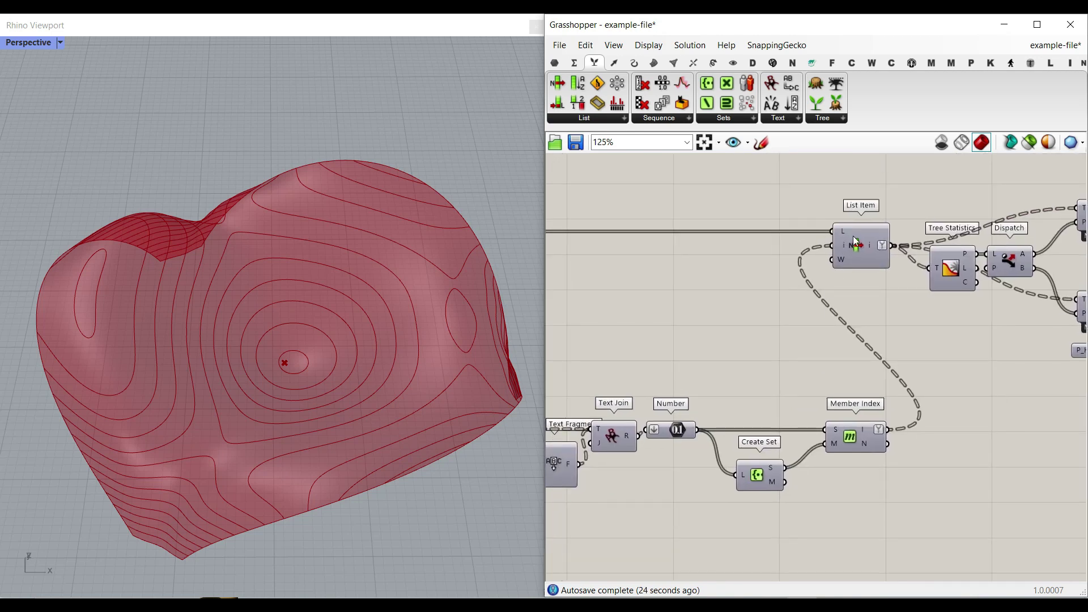
pyautogui.rightClick(855, 244)
pyautogui.click(860, 265)
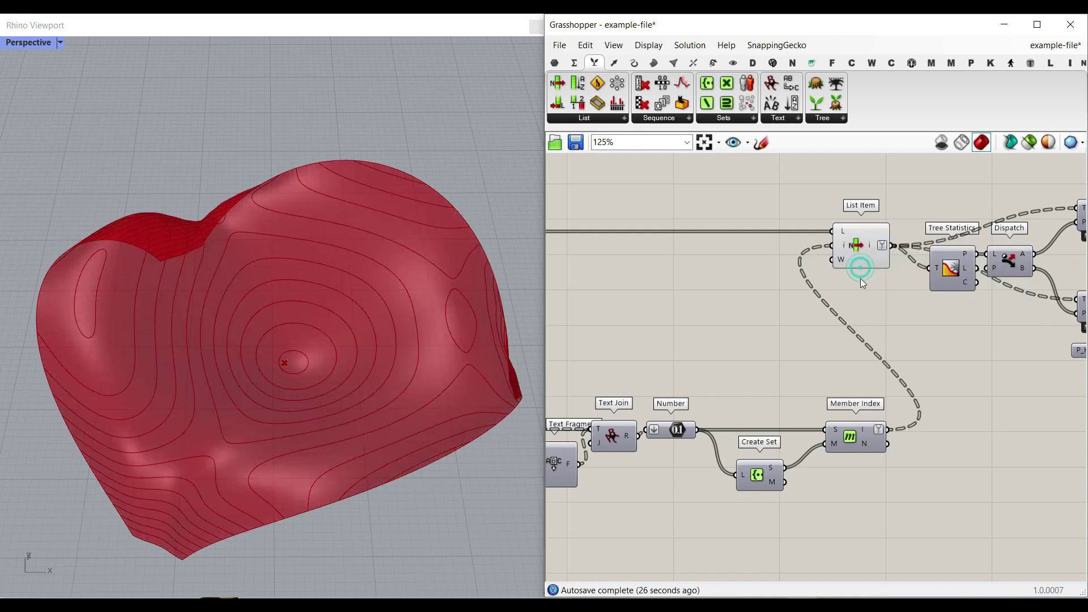
# Step: Turn off the preview of the final List Item, Member Index, Create Set and the text-processing components
pyautogui.scroll(-2, 862, 283)
pyautogui.moveTo(887, 458); pyautogui.dragTo(633, 223)
pyautogui.rightClick(689, 186)
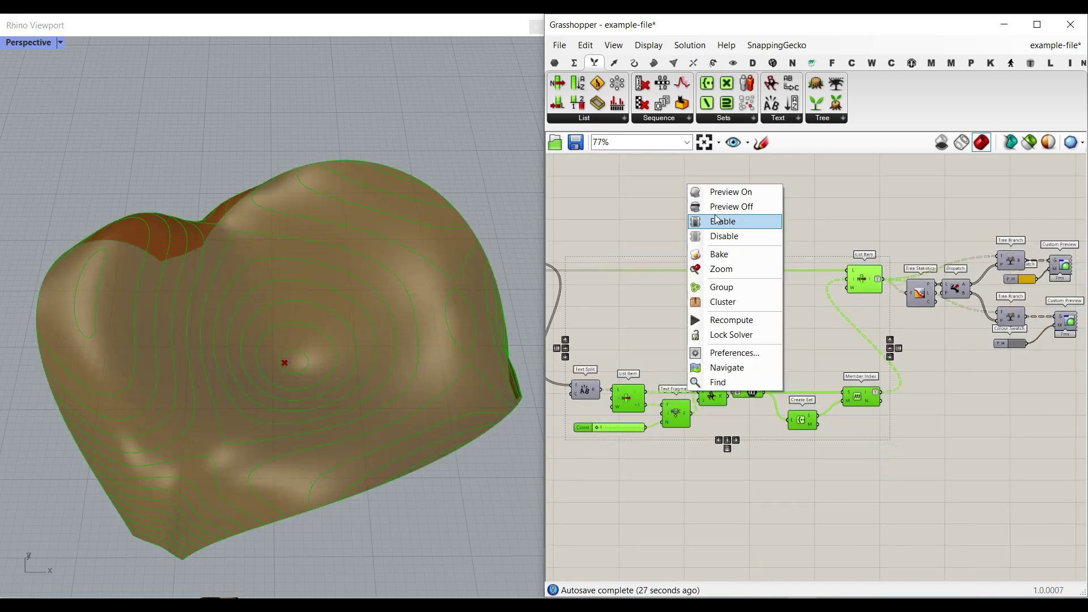
pyautogui.click(717, 221)
pyautogui.click(713, 206)
# Step: Add an Explode Tree component above Tree Statistics and connect the final List Item's output to it
pyautogui.click(828, 118)
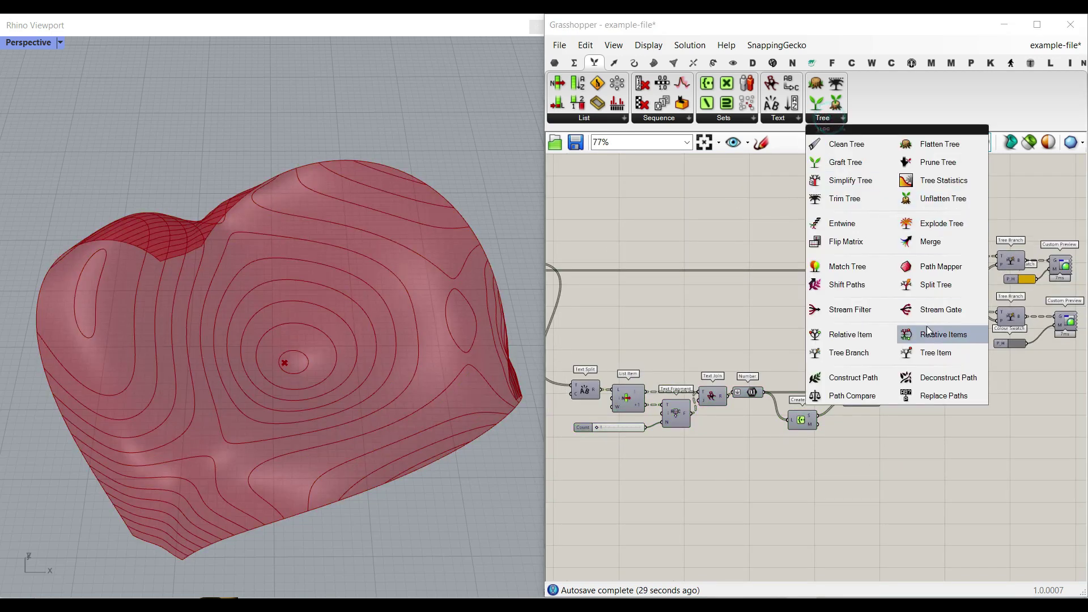
pyautogui.click(941, 223)
pyautogui.click(933, 228)
pyautogui.moveTo(902, 270); pyautogui.dragTo(811, 326, button='right')
pyautogui.scroll(1, 810, 326)
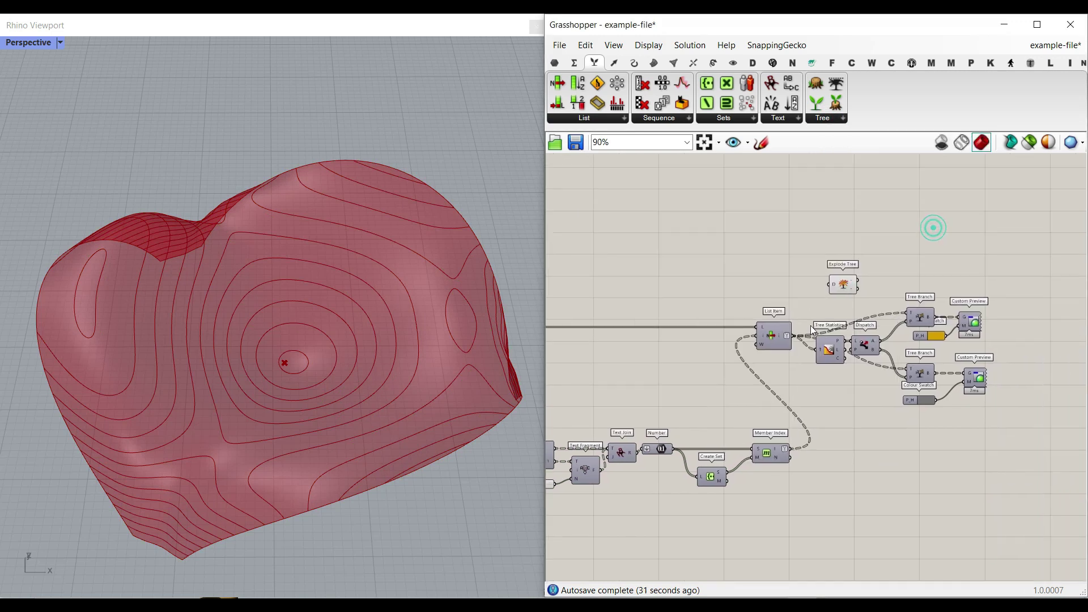
pyautogui.moveTo(792, 336); pyautogui.dragTo(828, 285)
# Step: Match the Explode Tree component's outputs to the branches of its incoming data
pyautogui.scroll(4, 923, 269)
pyautogui.rightClick(744, 281)
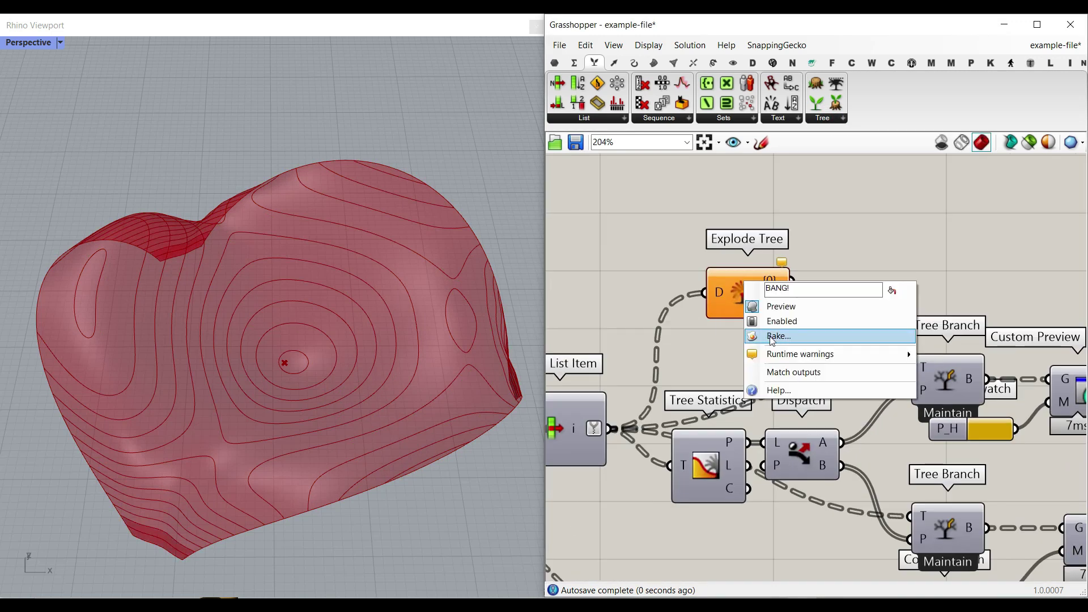
pyautogui.click(793, 372)
pyautogui.scroll(-2, 758, 318)
pyautogui.click(758, 318)
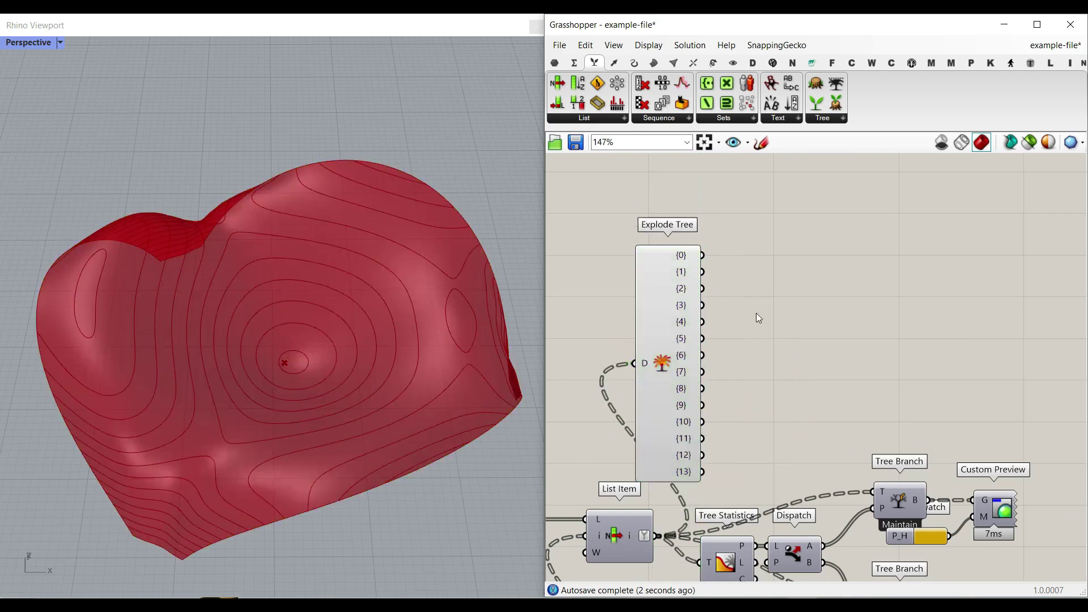
# Step: Add a Surface parameter beside Explode Tree and connect the {0} output to it
pyautogui.click(554, 63)
pyautogui.click(582, 119)
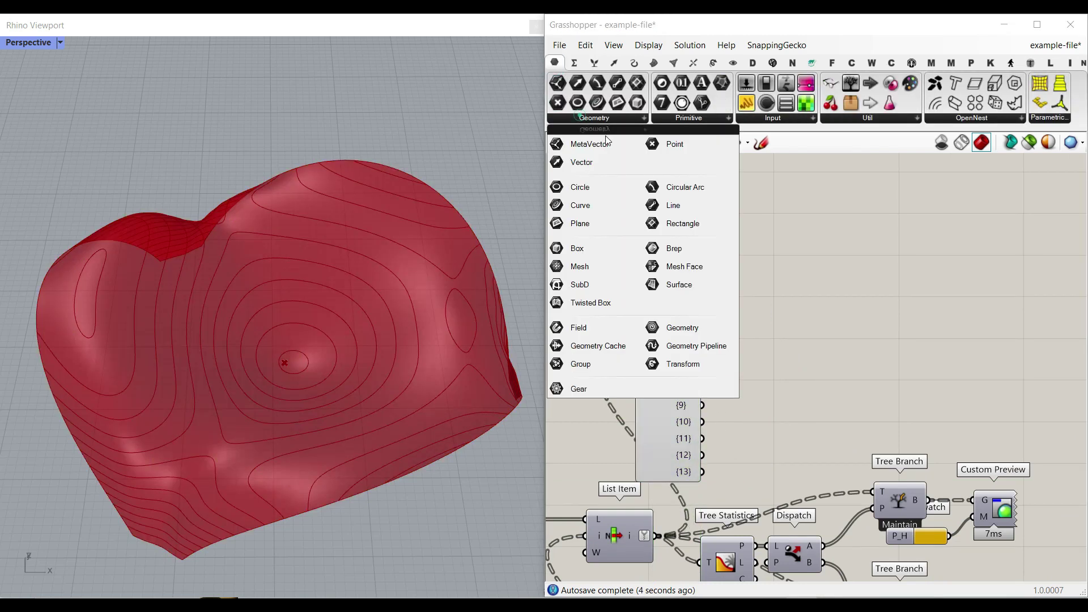
pyautogui.click(680, 285)
pyautogui.scroll(1, 767, 287)
pyautogui.scroll(1, 768, 288)
pyautogui.click(771, 244)
pyautogui.moveTo(677, 243); pyautogui.dragTo(741, 244)
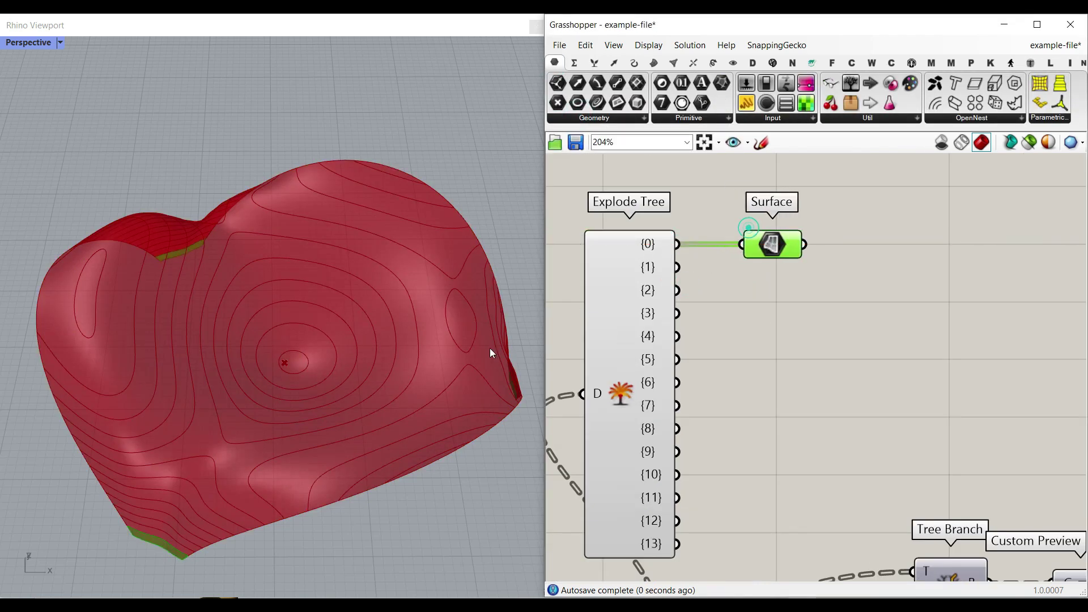
# Step: Reconnect the Surface parameter to successive Explode Tree outputs from {1} and {2} up to {8}, checking each group of strips in the viewport
pyautogui.scroll(-4, 403, 376)
pyautogui.moveTo(404, 375); pyautogui.dragTo(265, 376, button='right')
pyautogui.scroll(5, 264, 376)
pyautogui.moveTo(674, 265); pyautogui.dragTo(741, 245)
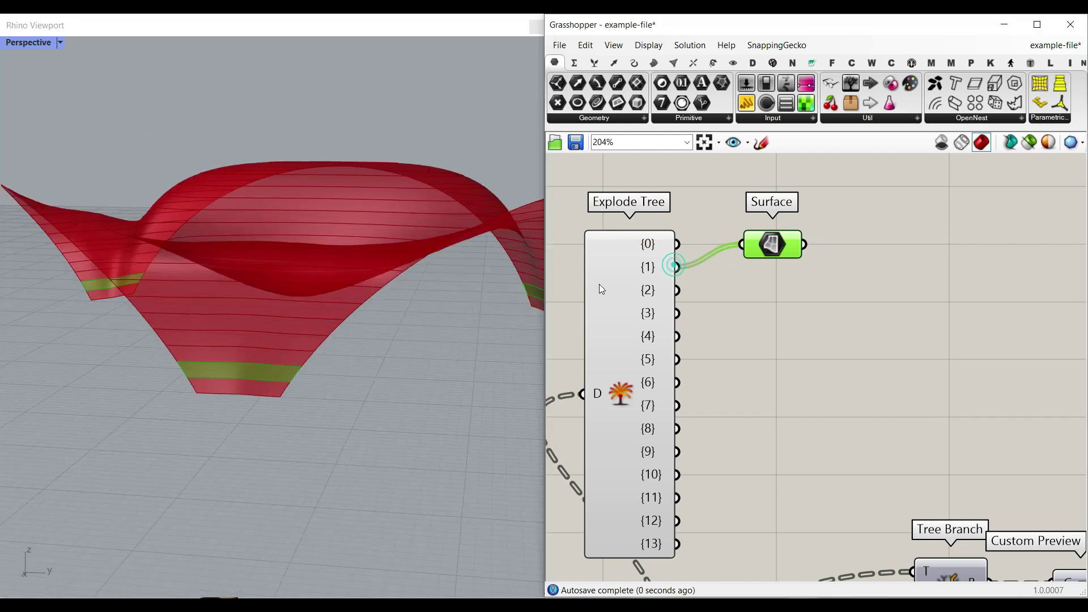
pyautogui.moveTo(673, 287); pyautogui.dragTo(741, 244)
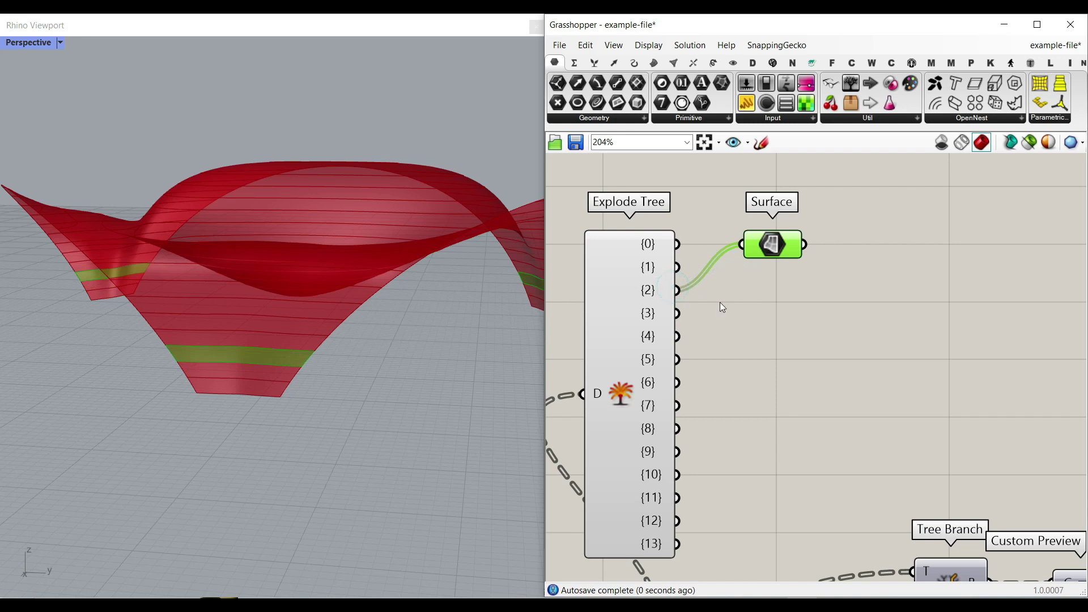
pyautogui.keyDown('ctrl'); pyautogui.keyDown('shift'); pyautogui.moveTo(701, 399); pyautogui.dragTo(741, 244); pyautogui.keyUp('shift'); pyautogui.keyUp('ctrl')
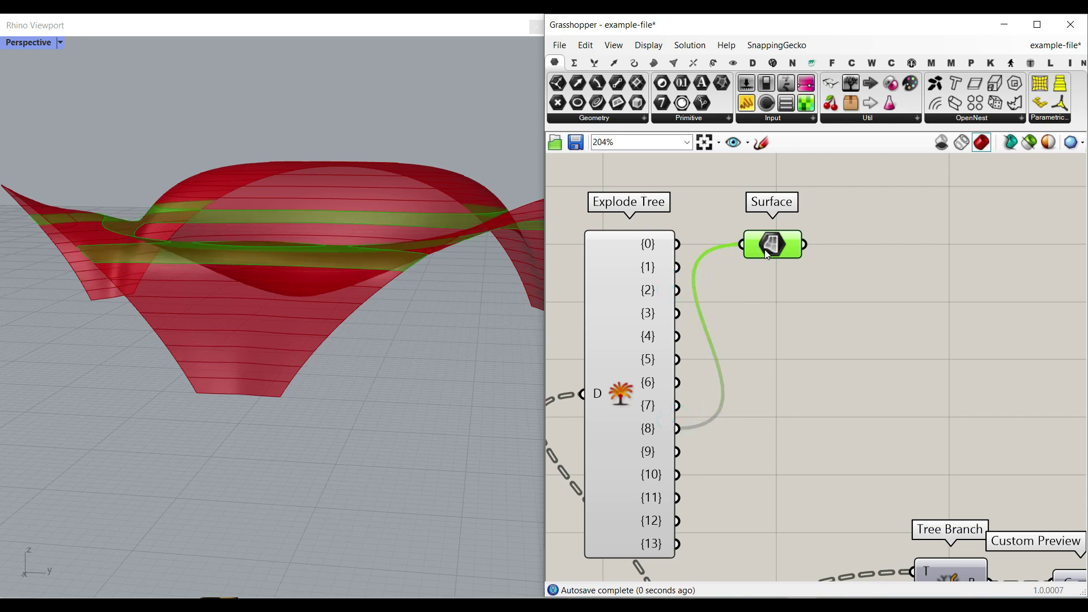
pyautogui.moveTo(306, 315); pyautogui.dragTo(165, 323, button='right')
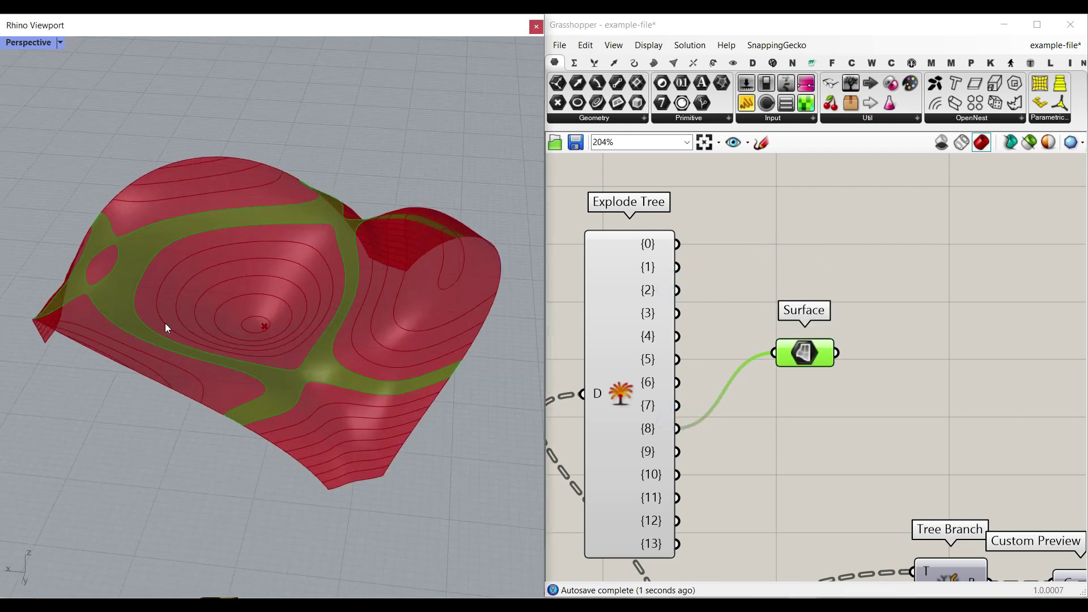
# Step: Connect Explode Tree's {9} output to the Surface parameter and inspect that group of strips in the viewport
pyautogui.moveTo(680, 452); pyautogui.dragTo(774, 353)
pyautogui.scroll(-4, 270, 298)
pyautogui.moveTo(270, 298); pyautogui.dragTo(158, 363, button='right')
pyautogui.scroll(3, 164, 381)
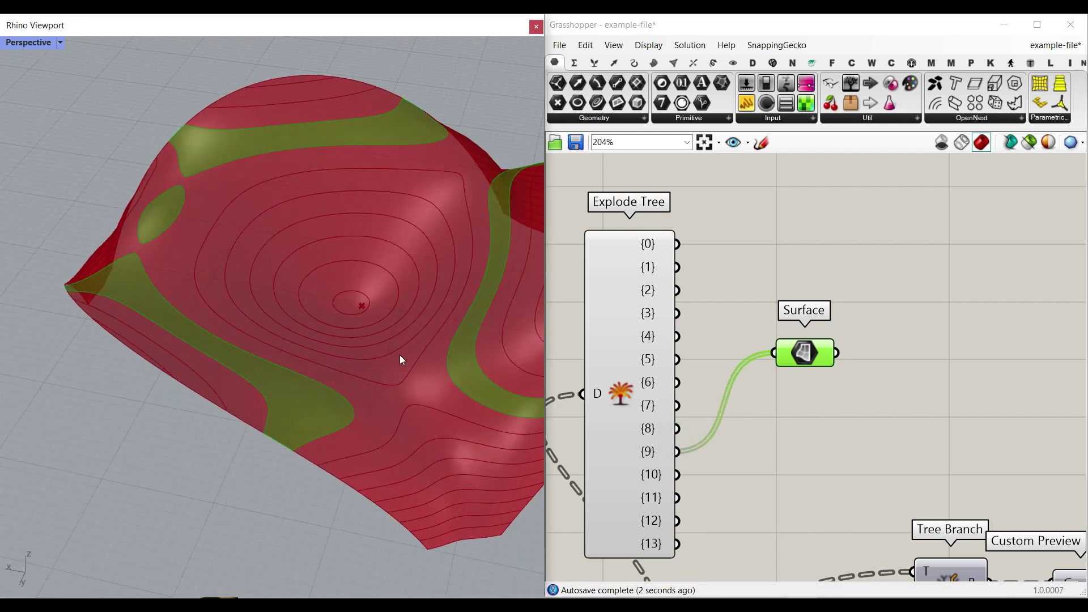
# Step: Delete the Surface parameter and the Explode Tree component
pyautogui.click(799, 357)
pyautogui.press('Delete')
pyautogui.scroll(-3, 797, 357)
pyautogui.moveTo(773, 325); pyautogui.dragTo(716, 416)
pyautogui.press('Delete')
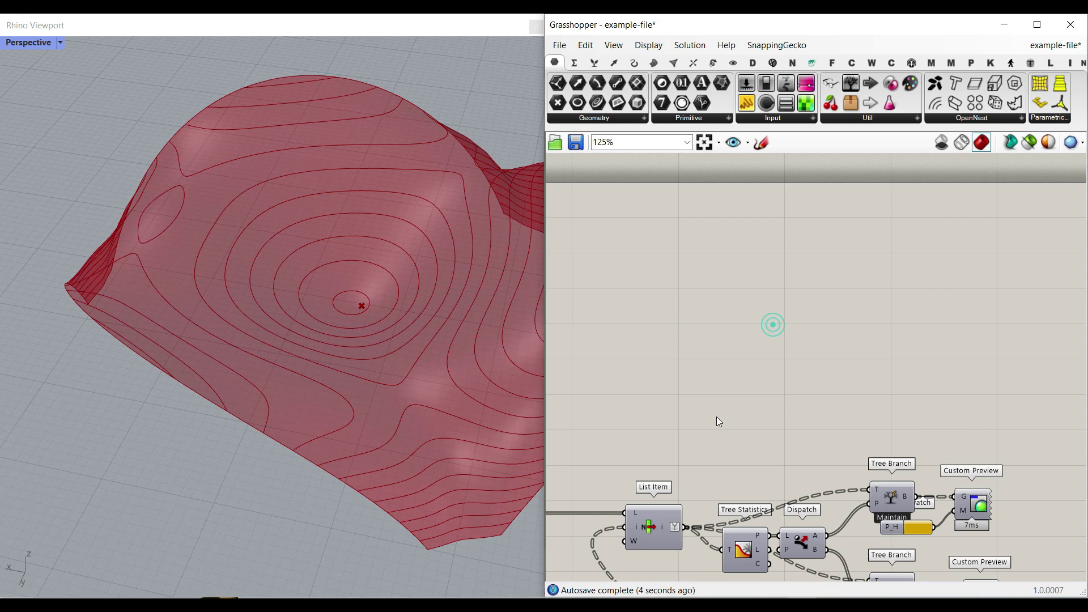
# Step: Examine the final List Item's output branches and its connections to Tree Statistics, Dispatch and the Tree Branch components
pyautogui.moveTo(737, 468); pyautogui.dragTo(760, 314, button='right')
pyautogui.moveTo(750, 358); pyautogui.dragTo(691, 346, button='right')
pyautogui.moveTo(657, 353); pyautogui.dragTo(658, 321)
pyautogui.click(780, 263)
pyautogui.moveTo(667, 315)
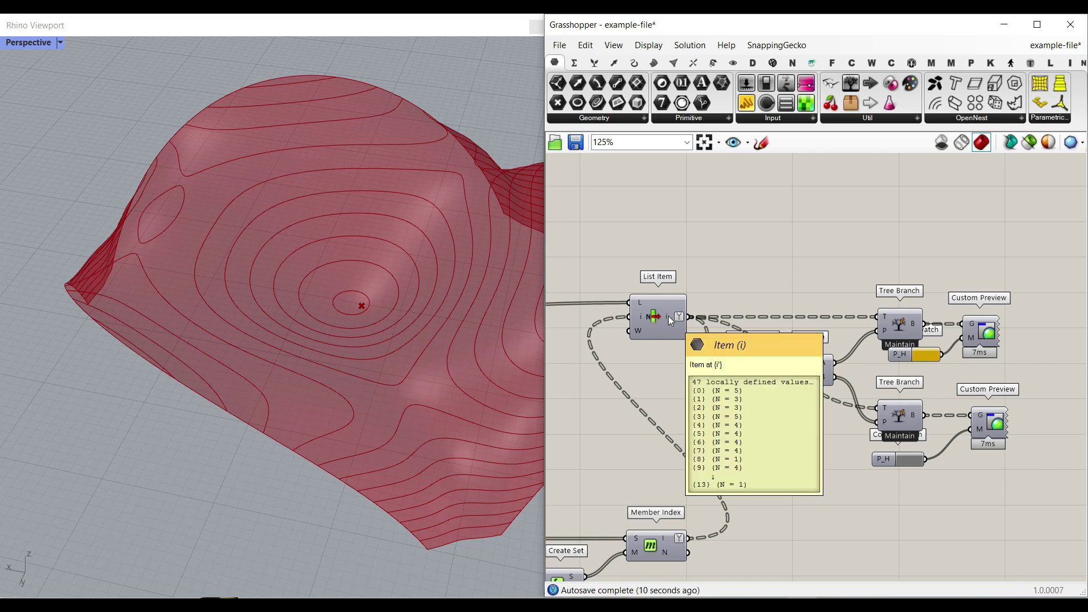
pyautogui.moveTo(668, 315); pyautogui.dragTo(728, 242, button='right')
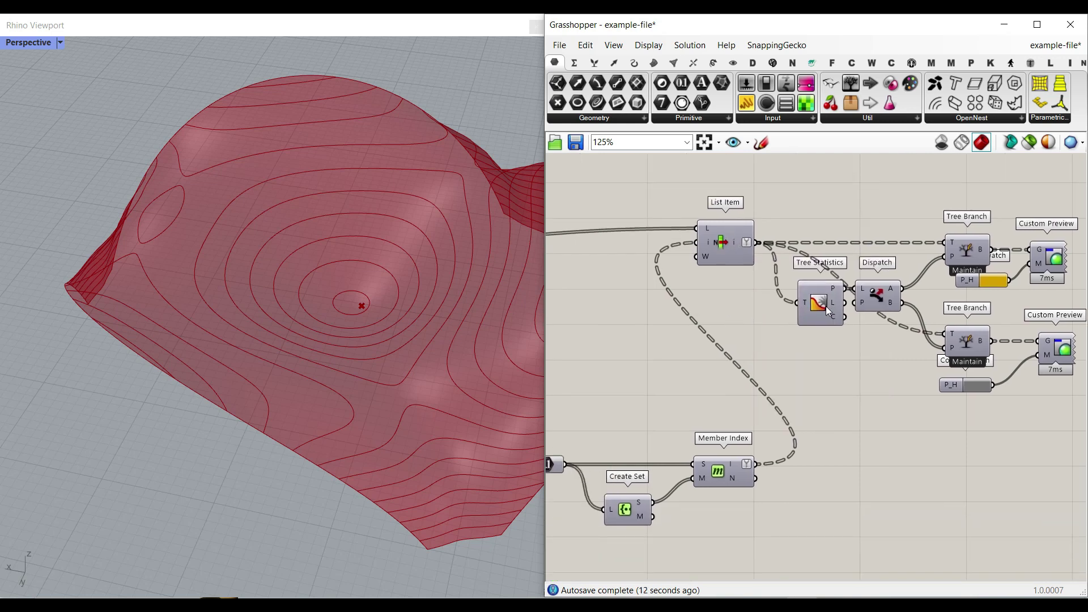
pyautogui.moveTo(963, 296); pyautogui.dragTo(838, 309, button='right')
pyautogui.scroll(1, 843, 266)
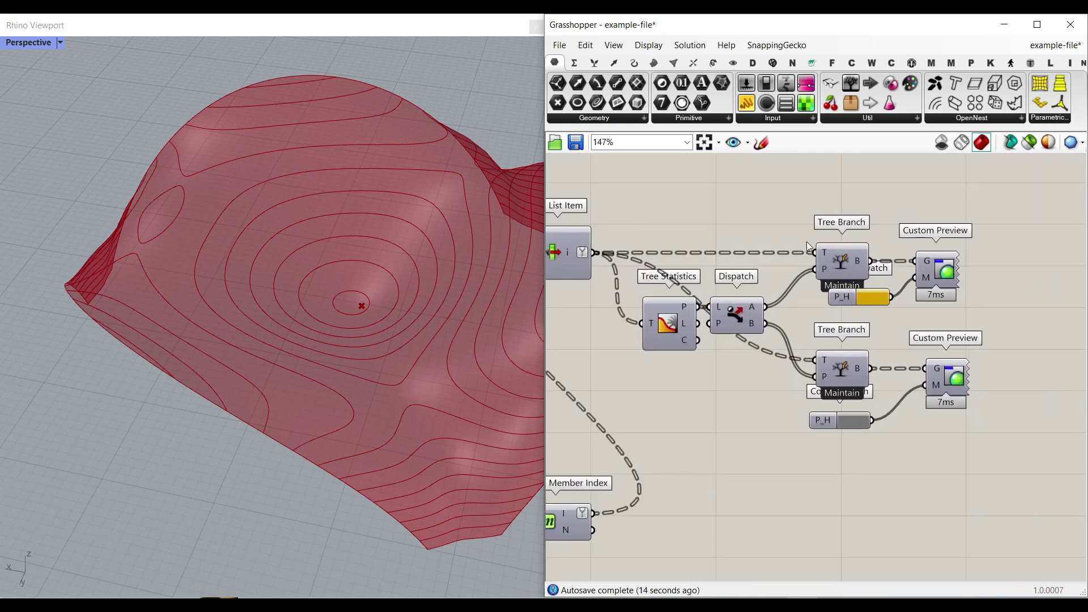
pyautogui.moveTo(436, 409); pyautogui.dragTo(411, 436, button='right')
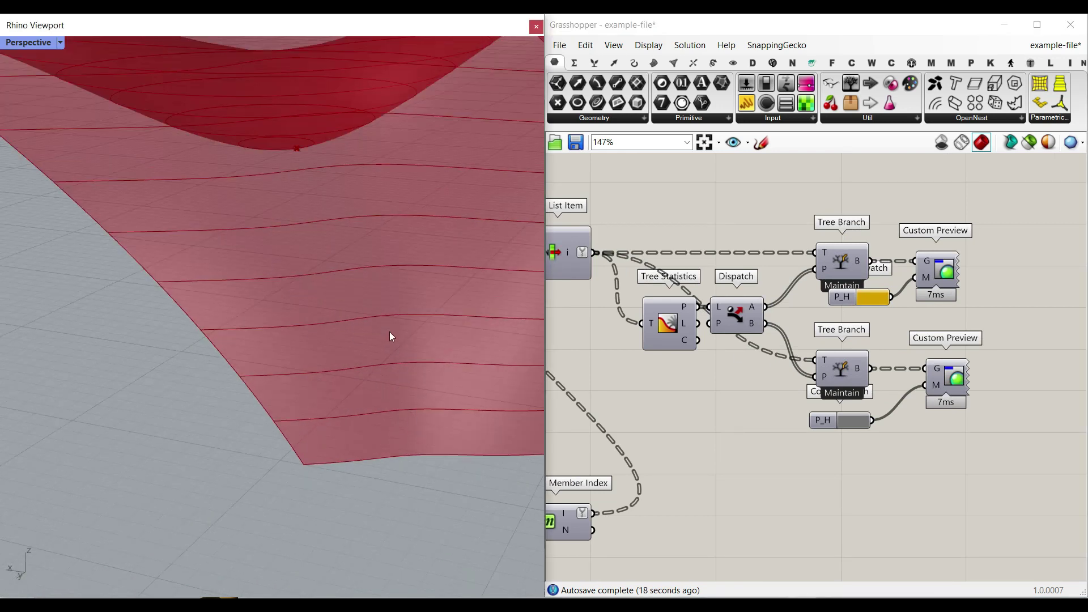
pyautogui.moveTo(405, 428); pyautogui.dragTo(405, 447)
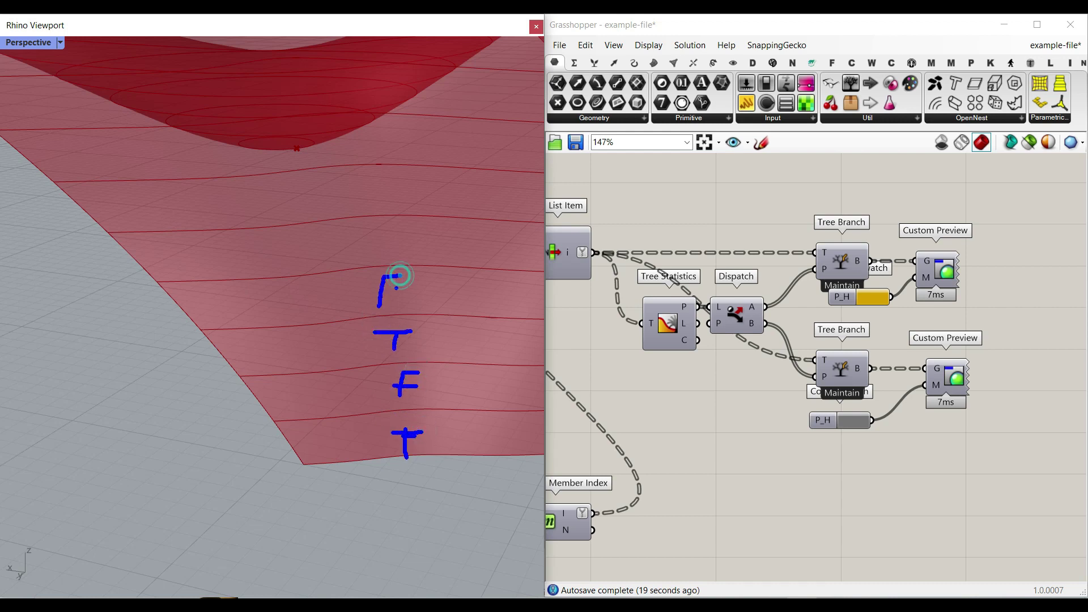
pyautogui.press('Escape')
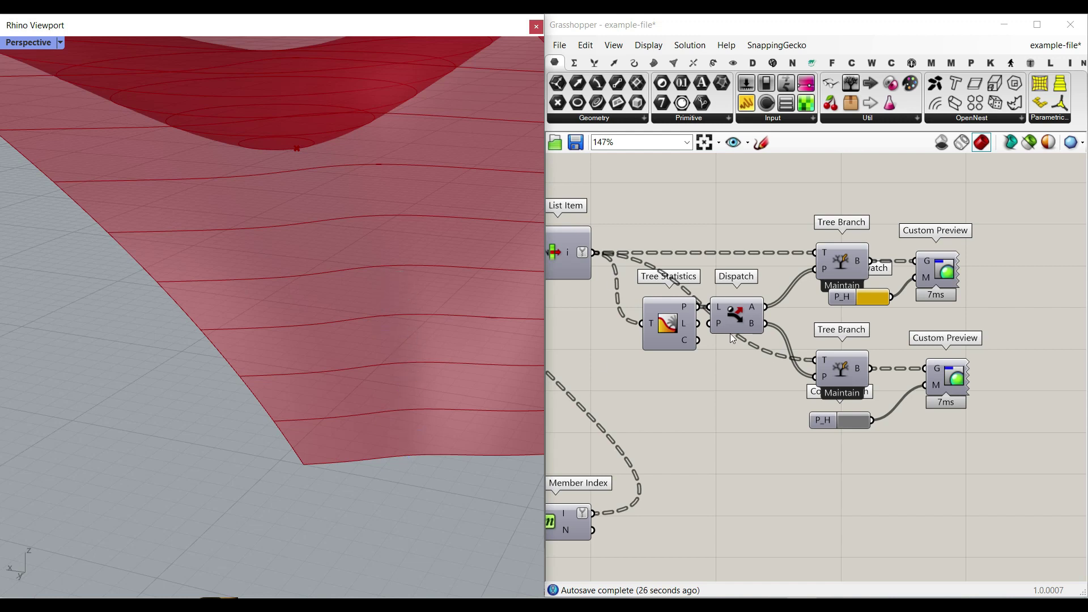
# Step: Move the Tree Statistics component closer to the final List Item, away from Dispatch
pyautogui.moveTo(731, 338); pyautogui.dragTo(747, 436, button='right')
pyautogui.moveTo(657, 402); pyautogui.dragTo(688, 390, button='right')
pyautogui.scroll(4, 746, 444)
pyautogui.moveTo(765, 426); pyautogui.dragTo(892, 413, button='right')
pyautogui.moveTo(862, 375); pyautogui.dragTo(797, 356)
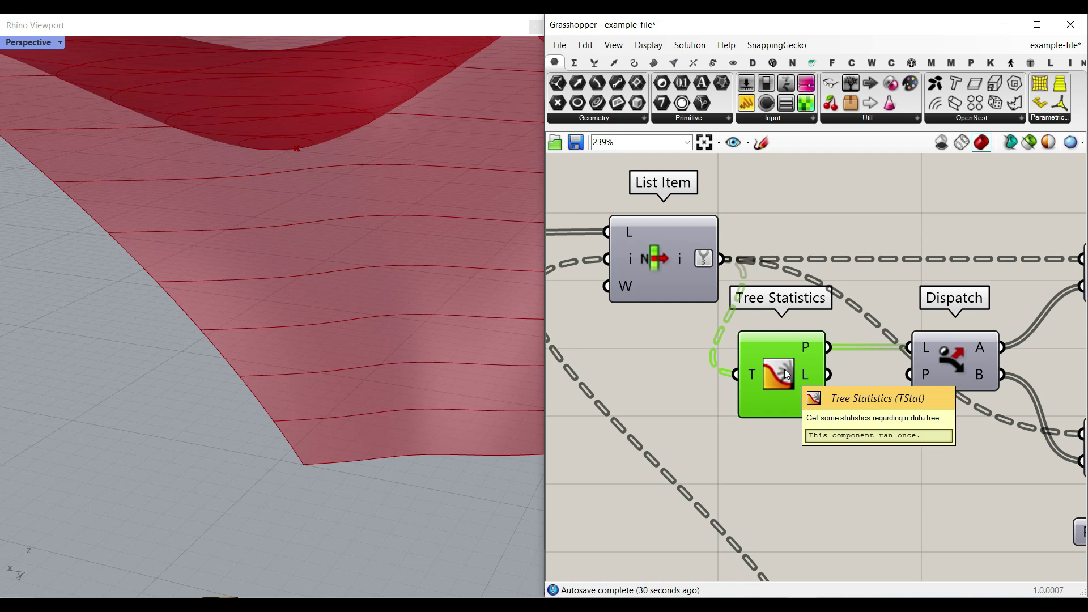
# Step: Add a Panel, connect Tree Statistics' P output to it, and resize it into a tall, narrow list of the branch paths
pyautogui.moveTo(850, 396); pyautogui.dragTo(790, 377, button='right')
pyautogui.doubleClick(877, 459)
pyautogui.write('Panel')
pyautogui.press('Return')
pyautogui.moveTo(767, 355); pyautogui.dragTo(782, 401)
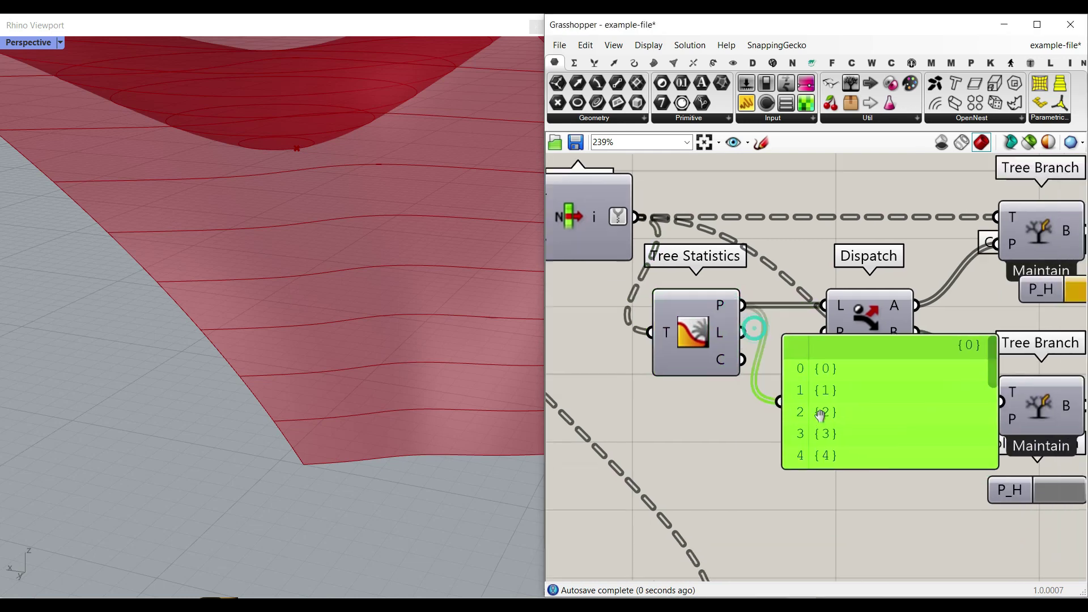
pyautogui.moveTo(820, 415); pyautogui.dragTo(719, 354, button='right')
pyautogui.moveTo(799, 405); pyautogui.dragTo(815, 573)
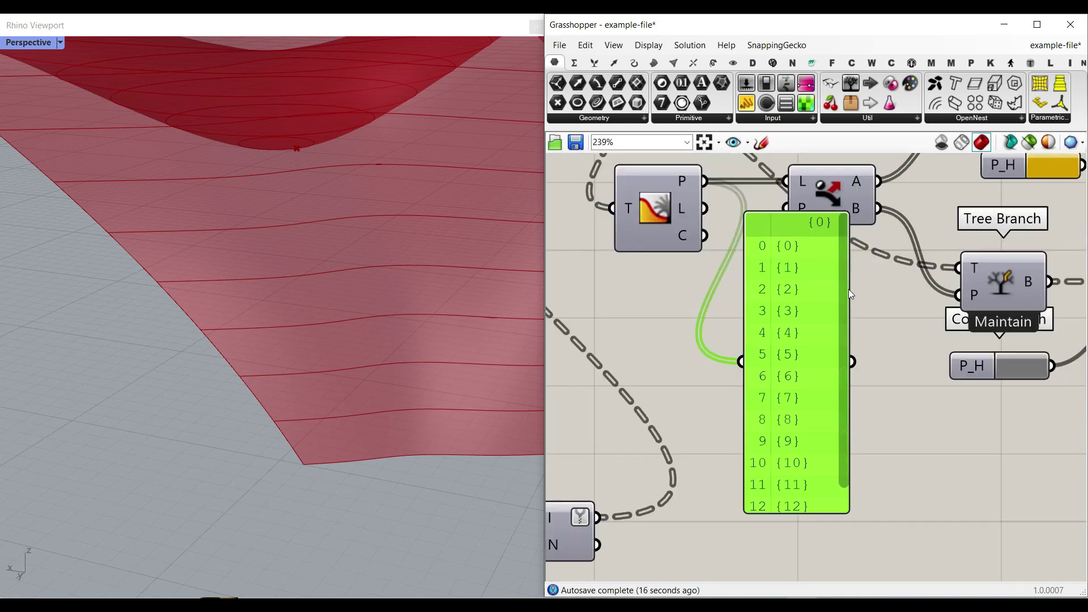
pyautogui.moveTo(843, 282)
pyautogui.mouseDown()
pyautogui.moveTo(835, 341)
pyautogui.moveTo(852, 274)
pyautogui.mouseUp()
pyautogui.scroll(-3, 854, 277)
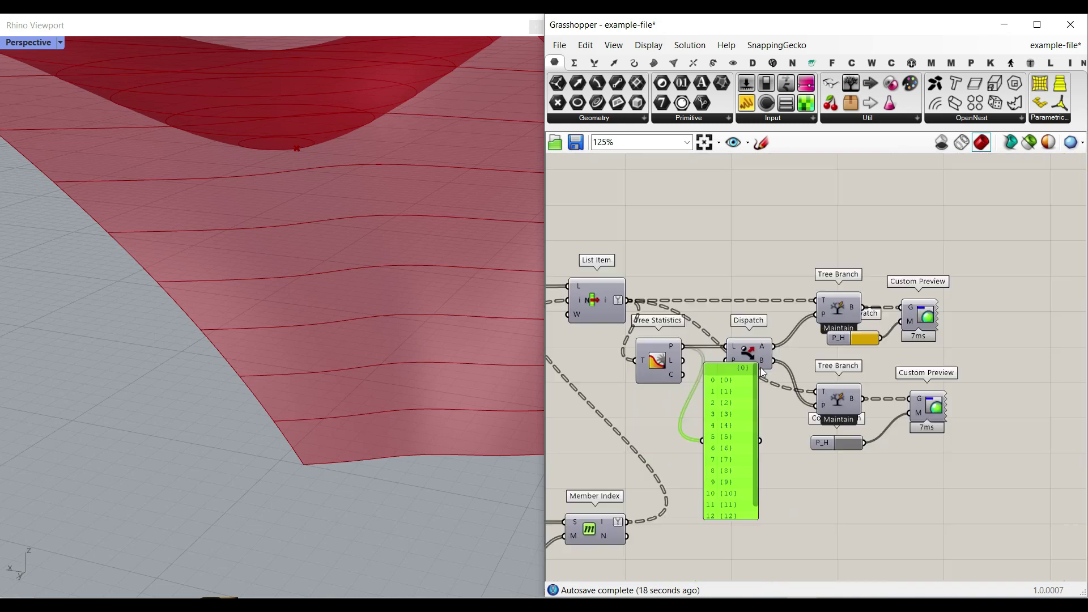
# Step: Connect the Panel to Dispatch's B output to read the dispatched paths, and delete the Panel
pyautogui.scroll(3, 748, 351)
pyautogui.click(746, 343)
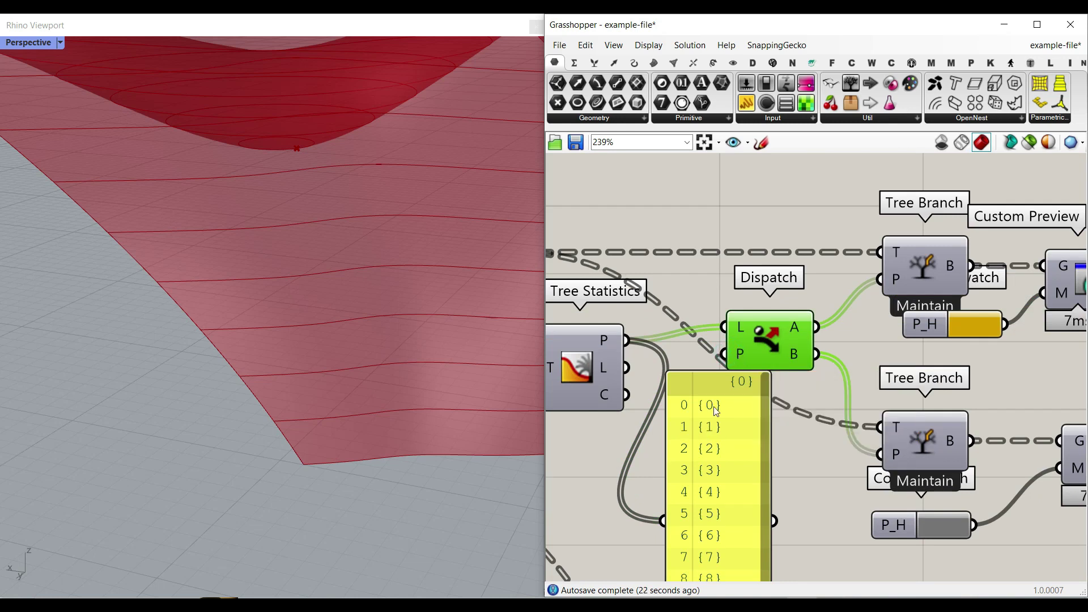
pyautogui.moveTo(712, 526); pyautogui.dragTo(816, 355)
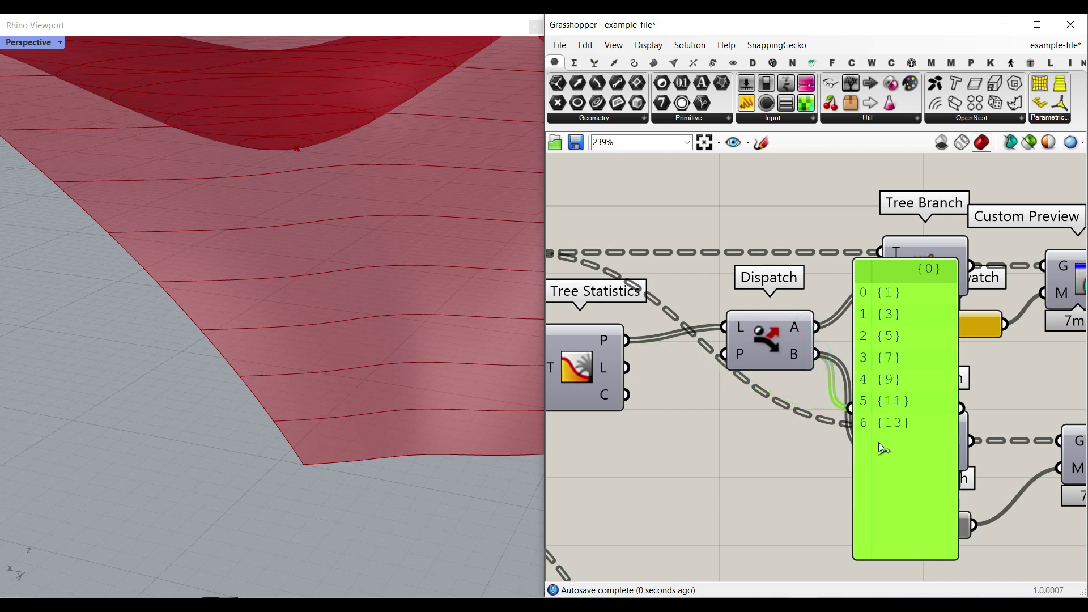
pyautogui.press('Delete')
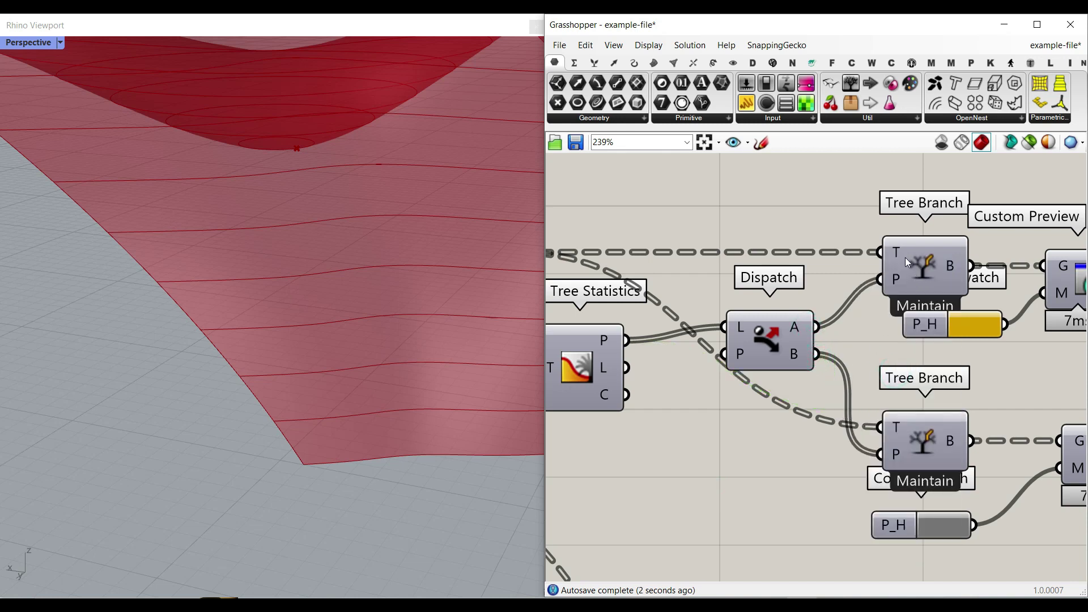
# Step: Turn on the preview of both Custom Preview components and turn off the preview of the remaining red geometry
pyautogui.scroll(-5, 912, 280)
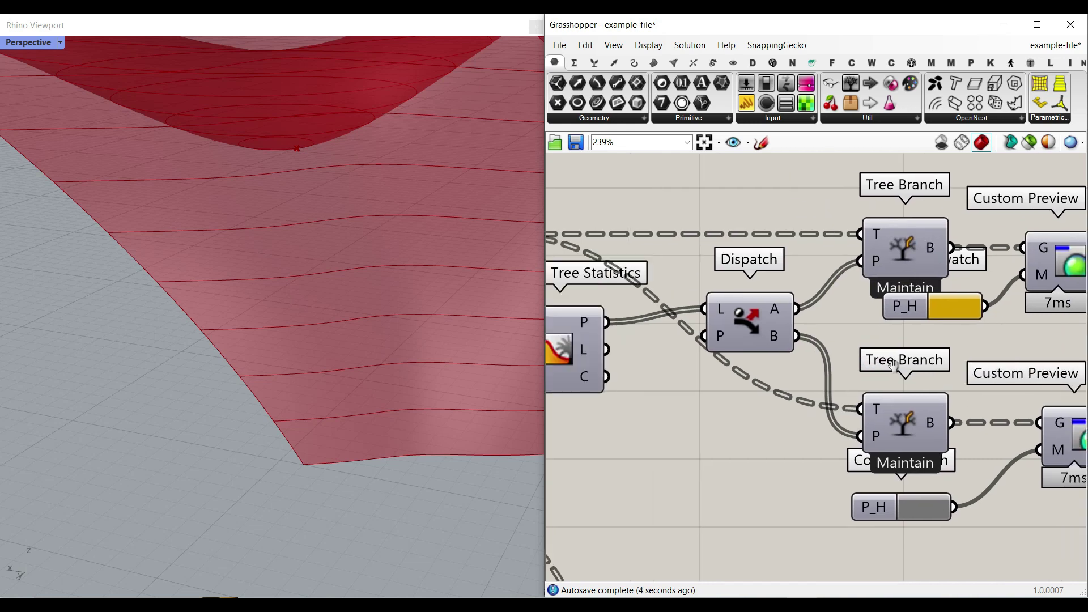
pyautogui.moveTo(999, 368); pyautogui.dragTo(872, 361, button='right')
pyautogui.scroll(2, 872, 360)
pyautogui.moveTo(904, 294); pyautogui.dragTo(868, 470)
pyautogui.middleClick(904, 298)
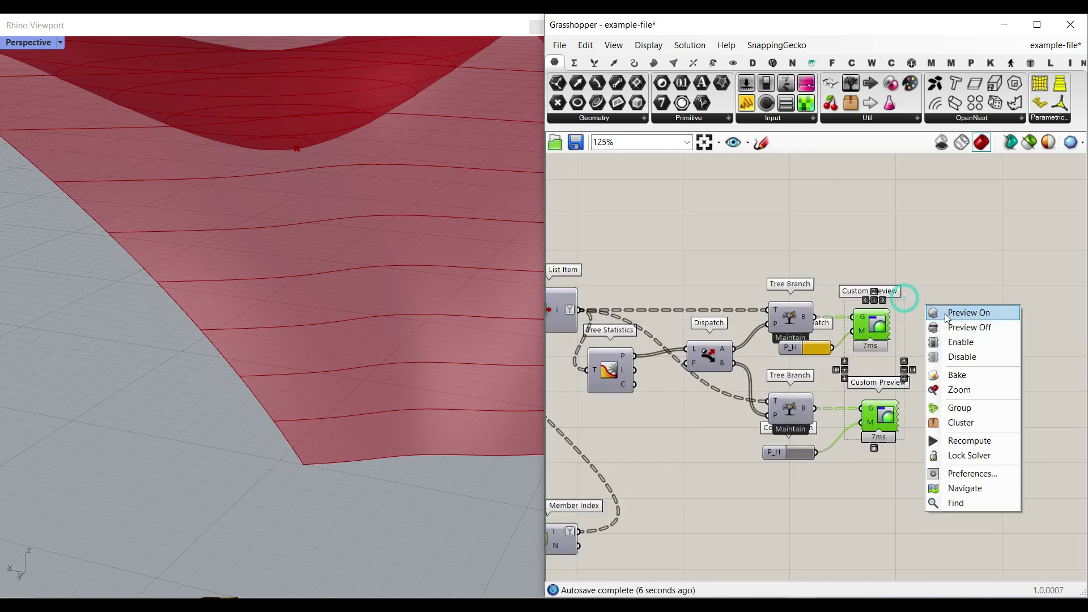
pyautogui.click(952, 310)
pyautogui.scroll(-10, 967, 403)
pyautogui.moveTo(963, 469); pyautogui.dragTo(701, 354)
pyautogui.middleClick(882, 288)
pyautogui.click(891, 301)
pyautogui.scroll(10, 866, 383)
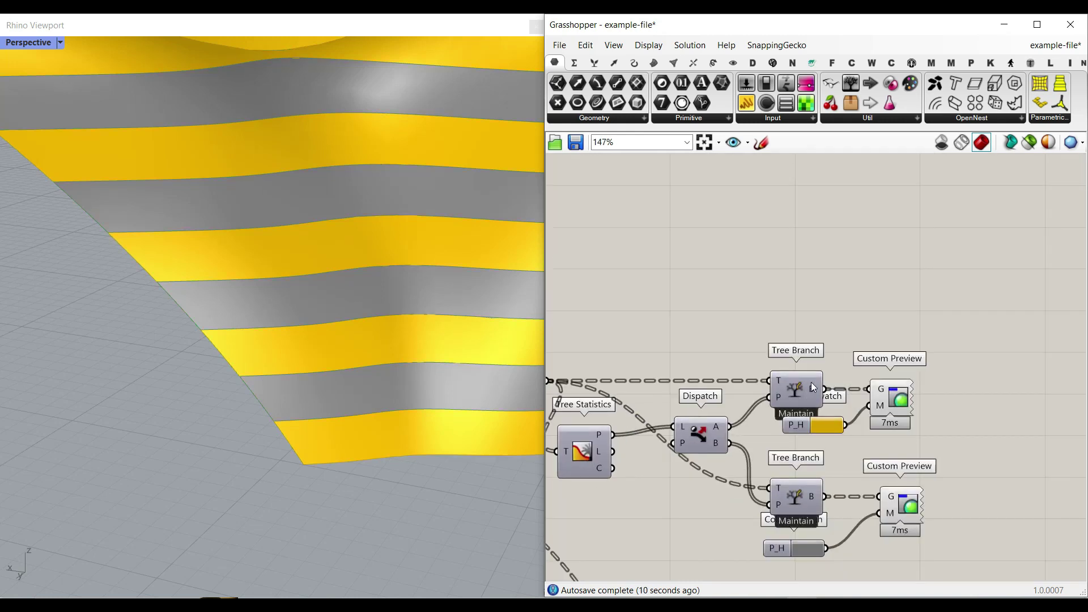
# Step: Bake the B output of the Tree Branch feeding the yellow Custom Preview onto Layer 01
pyautogui.rightClick(811, 383)
pyautogui.click(827, 406)
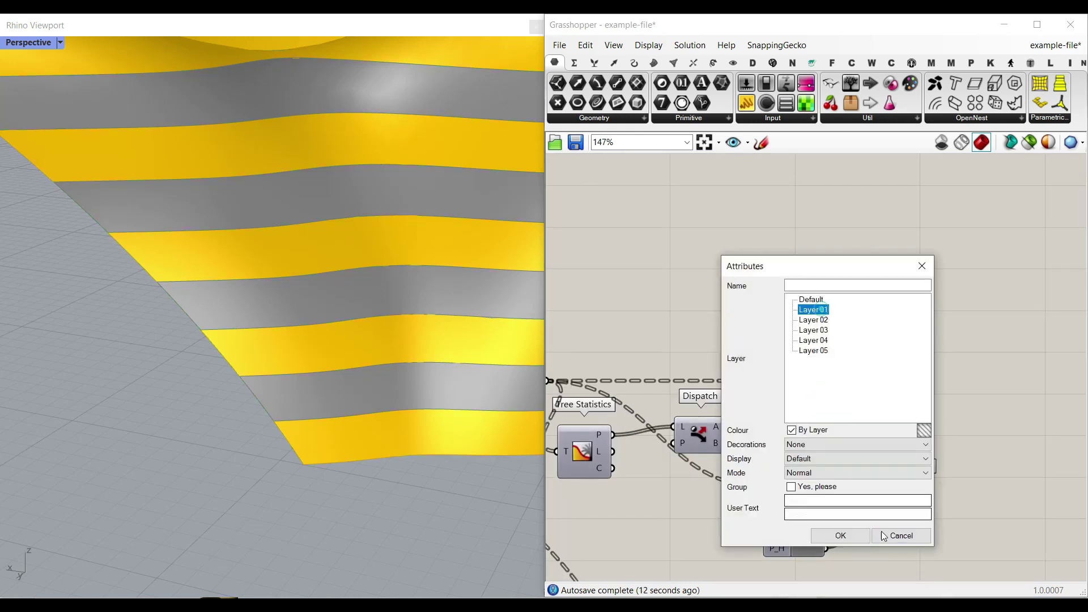
pyautogui.click(852, 541)
# Step: Bake the B output of the Tree Branch feeding the gray Custom Preview onto a different layer
pyautogui.rightClick(814, 473)
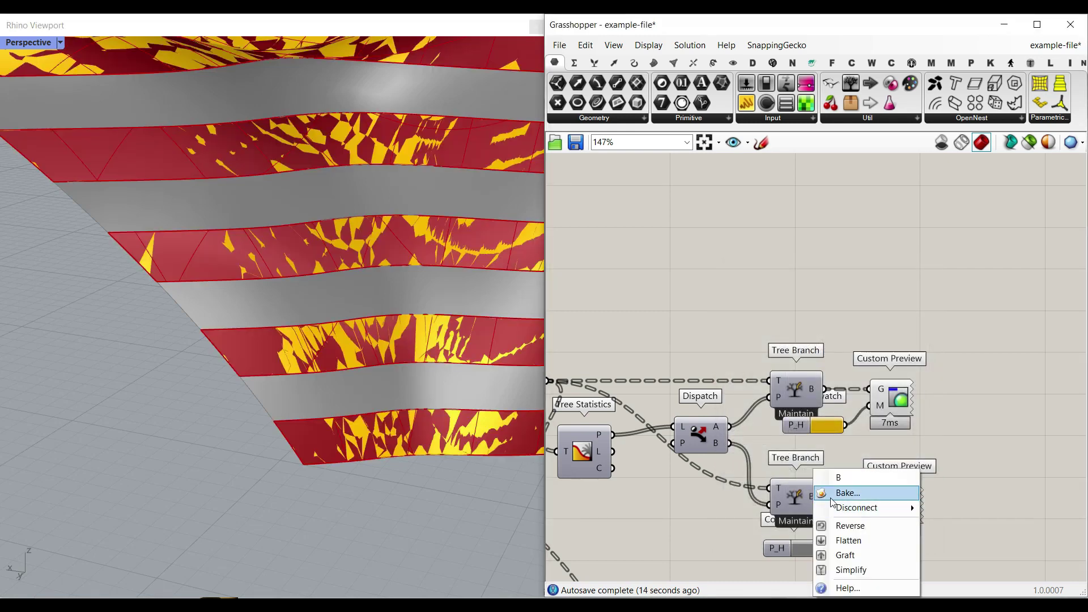
pyautogui.click(830, 497)
pyautogui.click(815, 366)
pyautogui.click(843, 581)
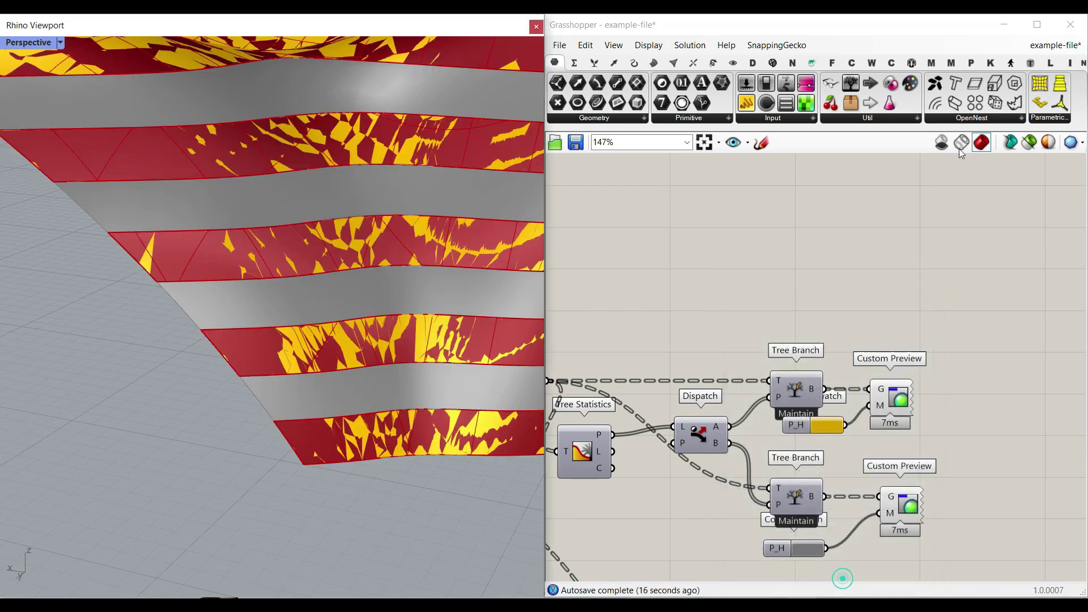
# Step: Close the Grasshopper window and examine the baked strips from different angles in Rhino's Perspective viewport
pyautogui.click(1070, 25)
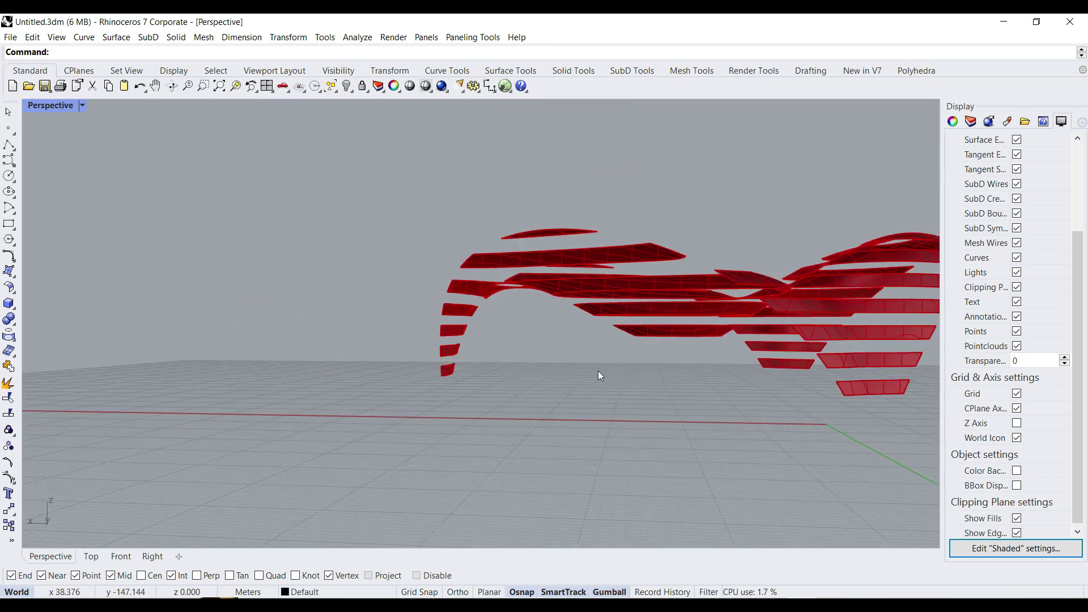
pyautogui.moveTo(597, 370); pyautogui.dragTo(720, 431, button='right')
pyautogui.scroll(-4, 530, 328)
pyautogui.keyDown('shift'); pyautogui.moveTo(705, 288); pyautogui.dragTo(634, 340, button='right'); pyautogui.keyUp('shift')
pyautogui.scroll(4, 542, 318)
pyautogui.moveTo(543, 319); pyautogui.dragTo(546, 271, button='right')
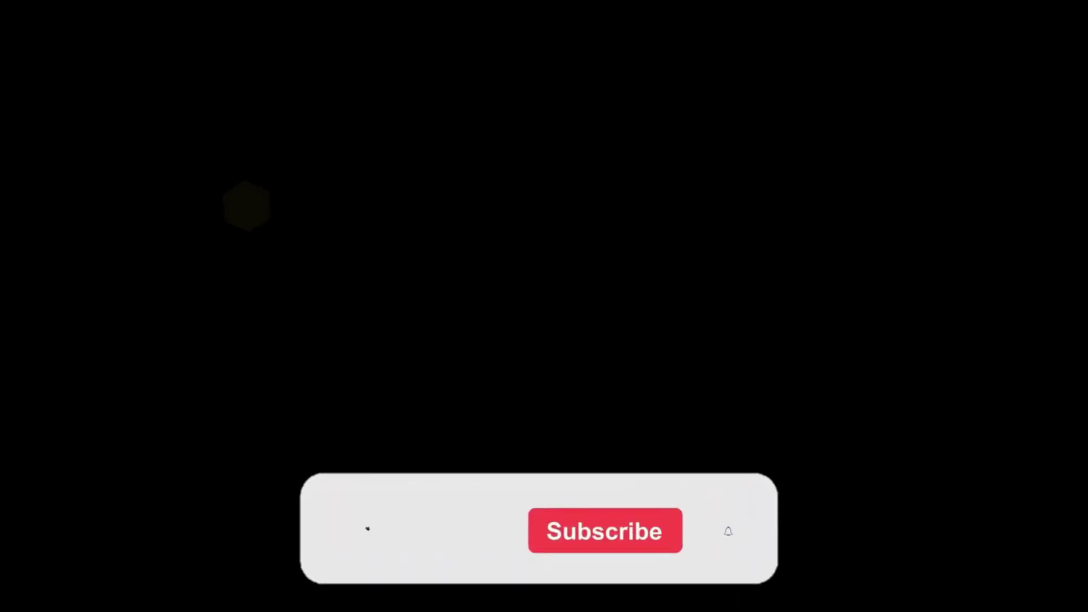